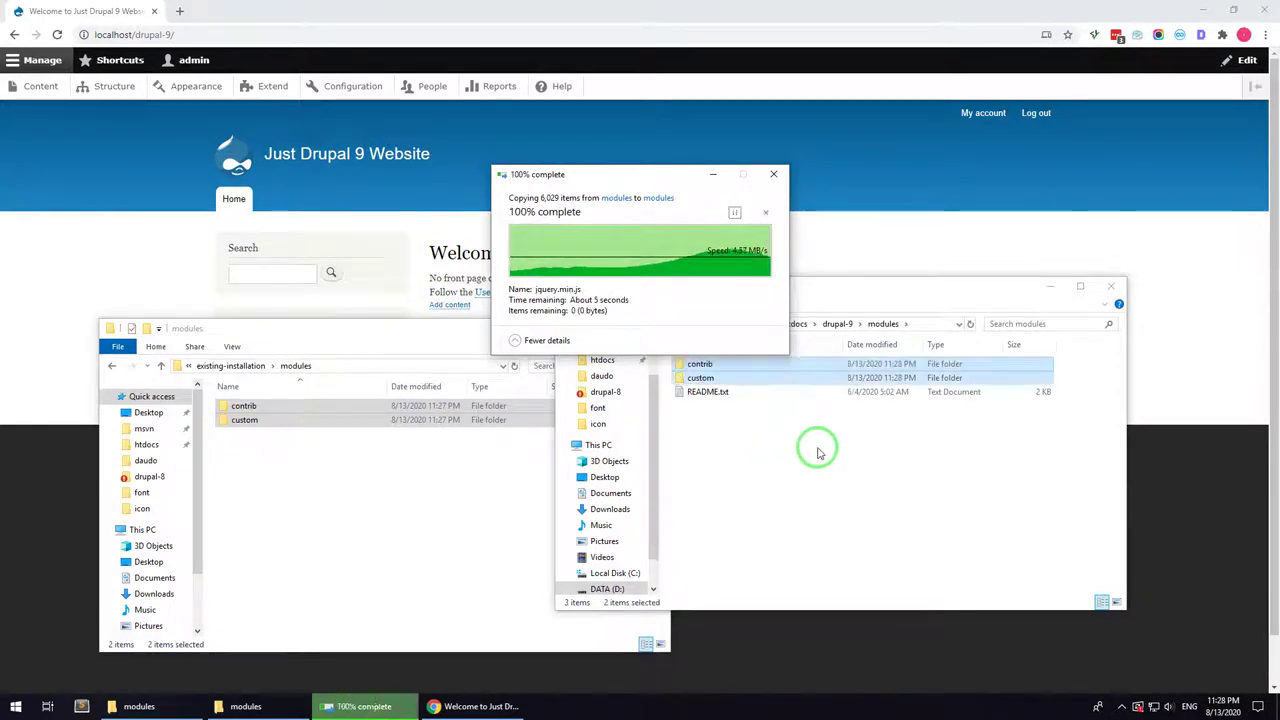
- Check the contents of the copied contrib and custom folders in the drupal-9 modules directory
left_click(815, 448)
double_click(697, 364)
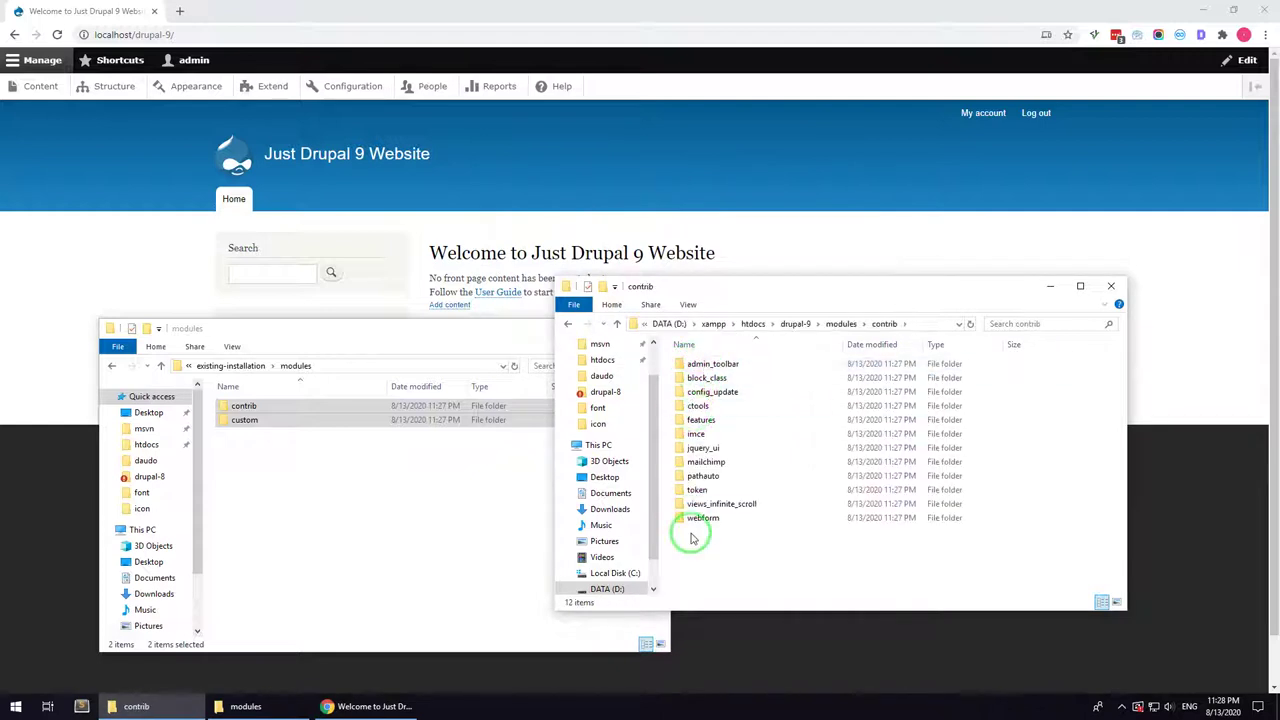
left_click(566, 325)
double_click(683, 379)
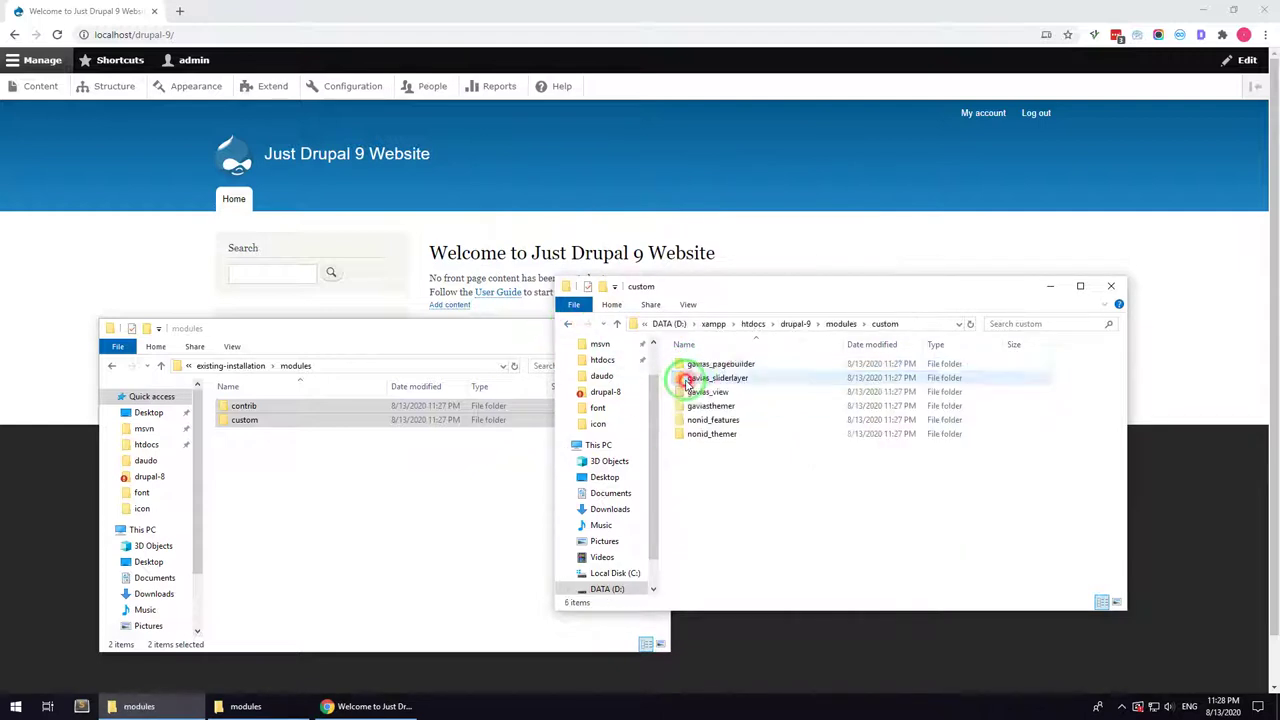
left_click(568, 324)
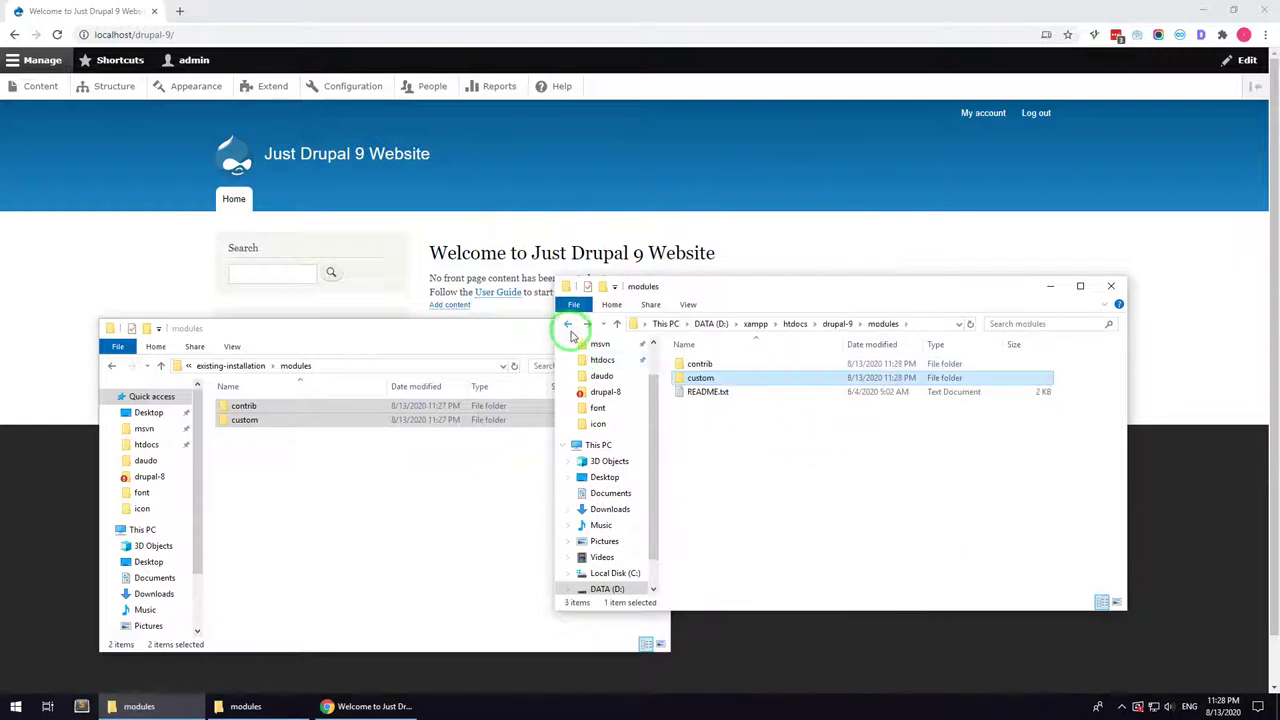
- Copy the custom folder from existing-installation/themes into the drupal-9 themes directory and open the copy
left_click(568, 325)
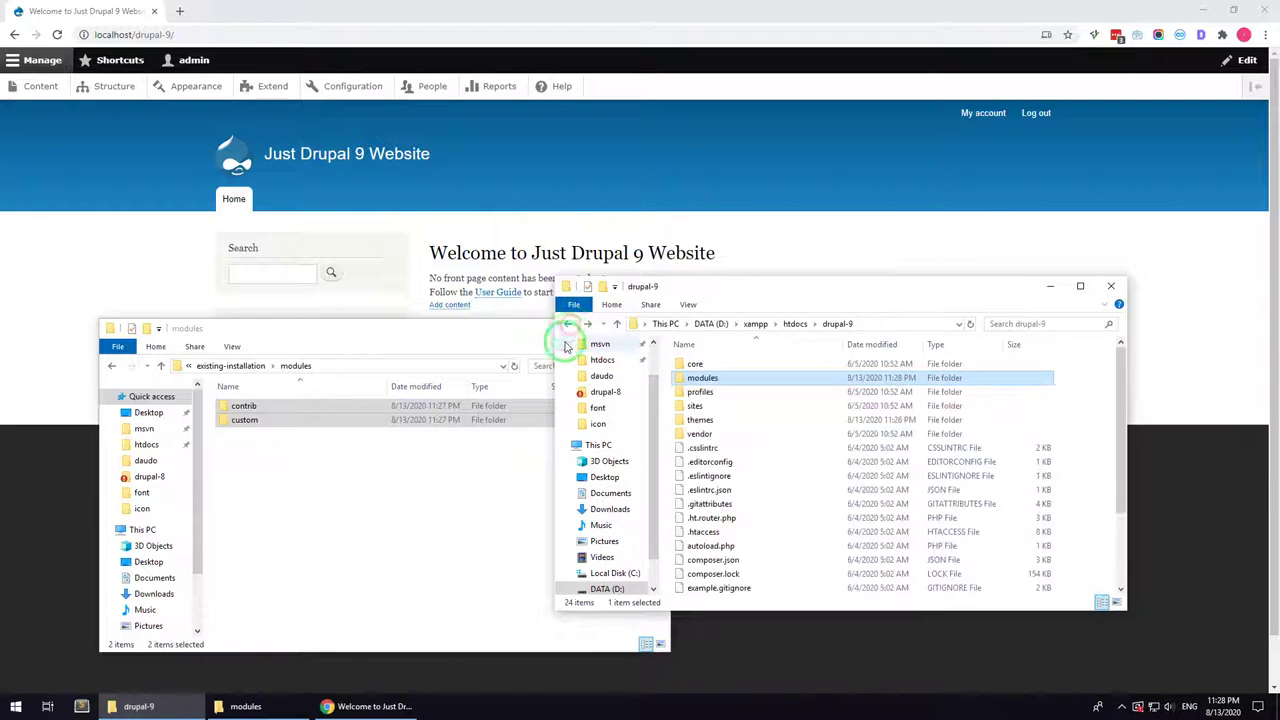
double_click(703, 421)
left_click(246, 370)
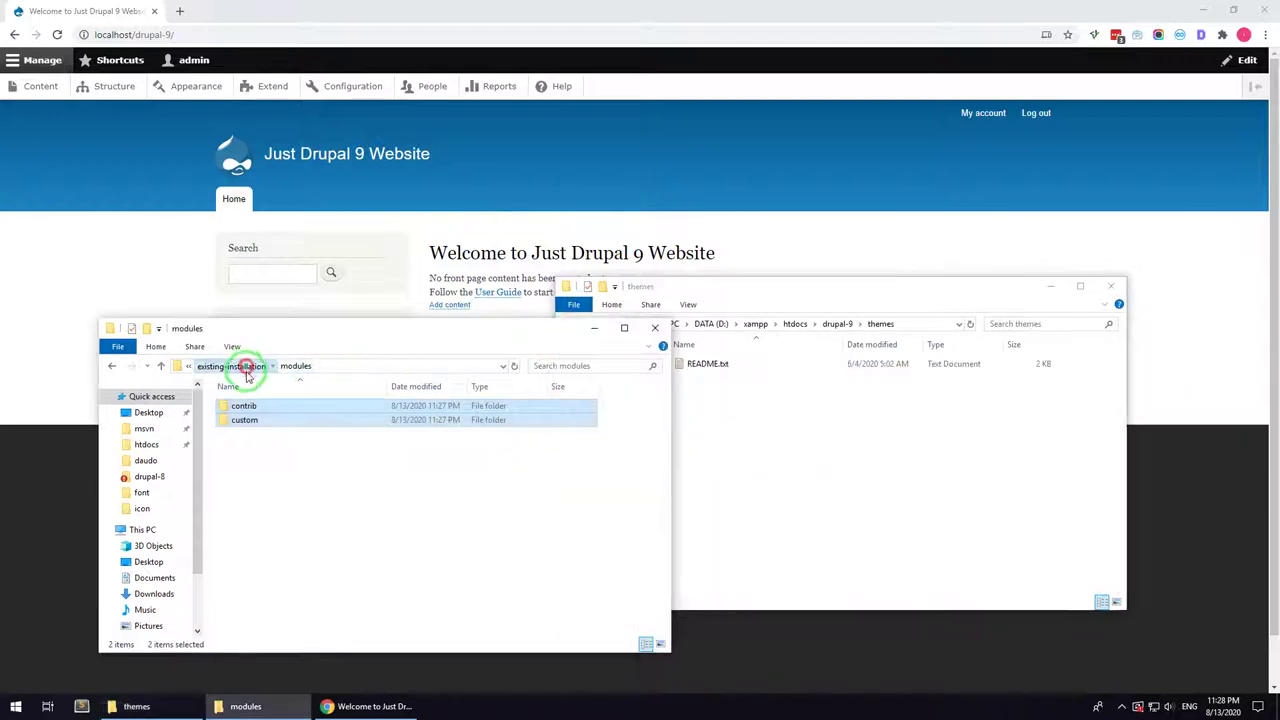
double_click(246, 433)
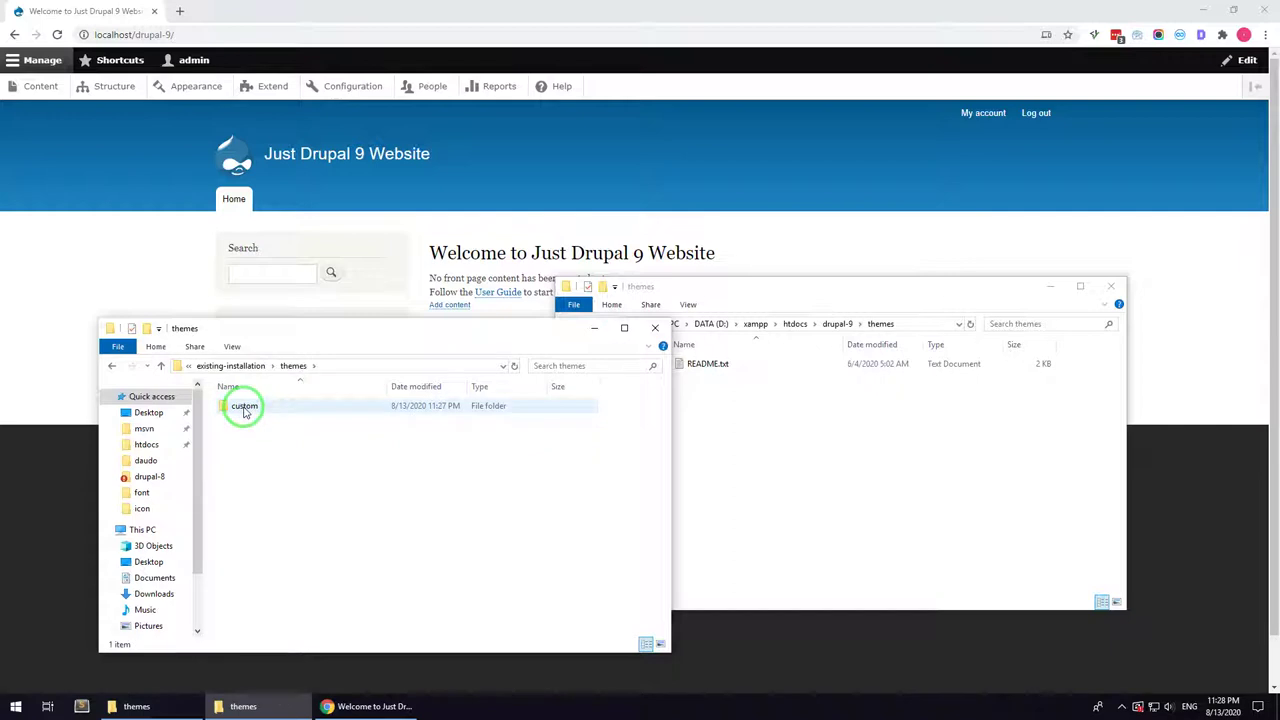
left_click_drag(245, 412, 712, 398)
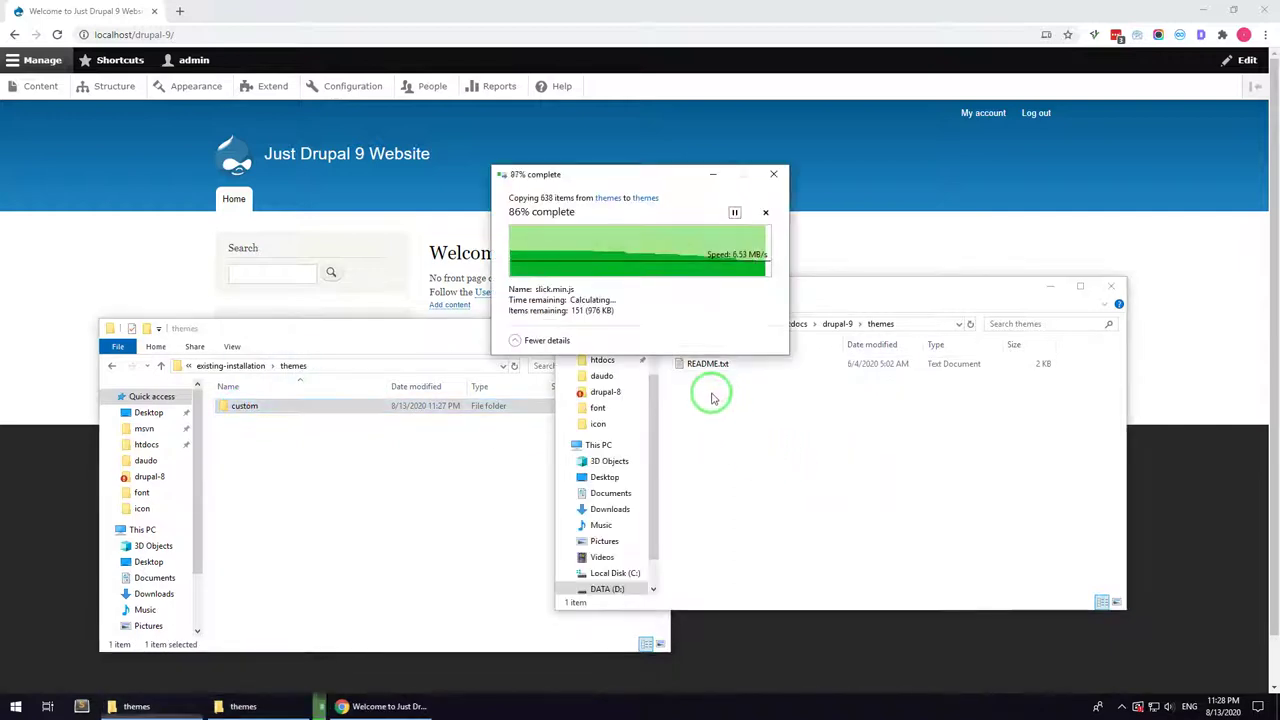
double_click(700, 363)
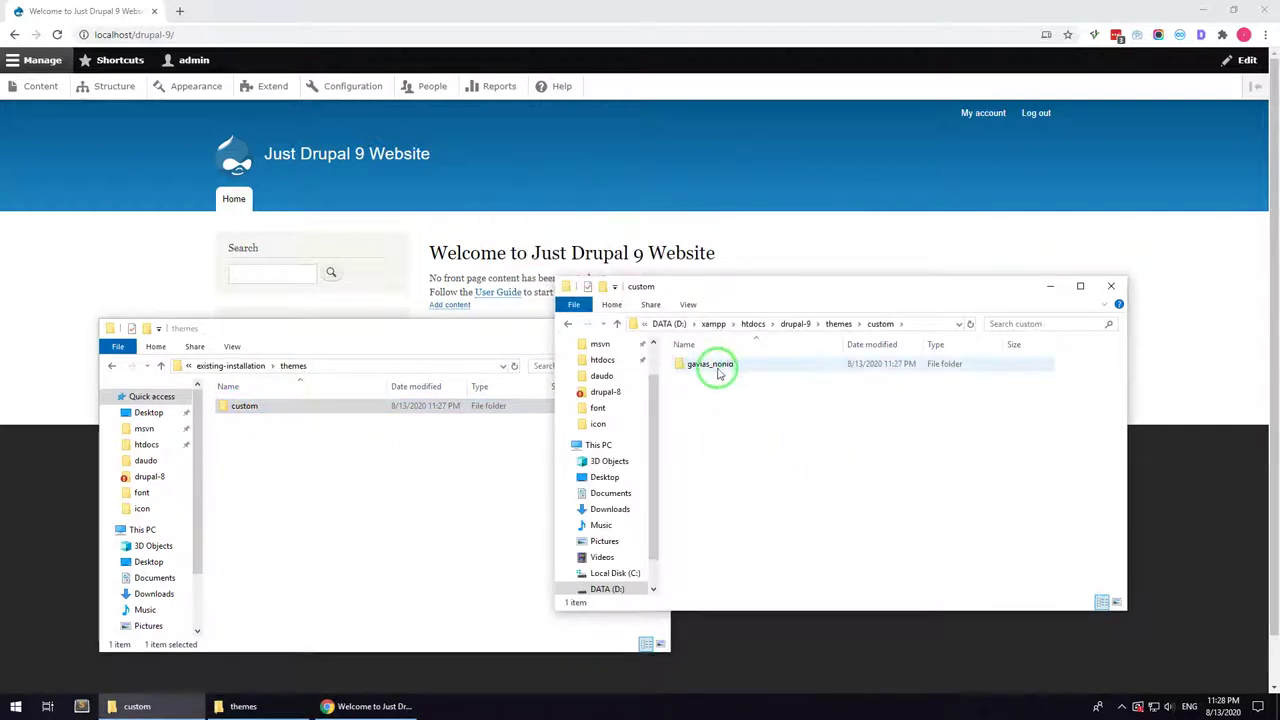
- Copy the default folder from existing-installation/sites into the drupal-9 sites directory, and open the source's default/files folder
left_click(567, 323)
left_click(567, 323)
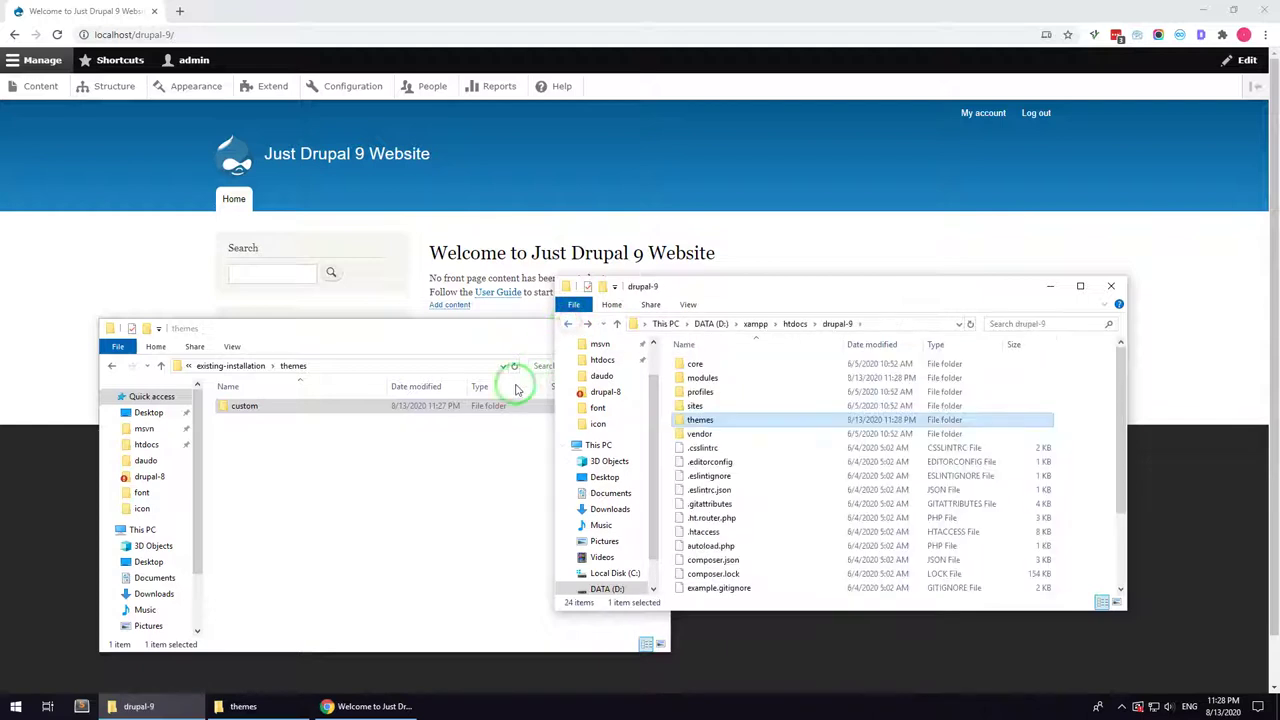
double_click(695, 405)
left_click(230, 365)
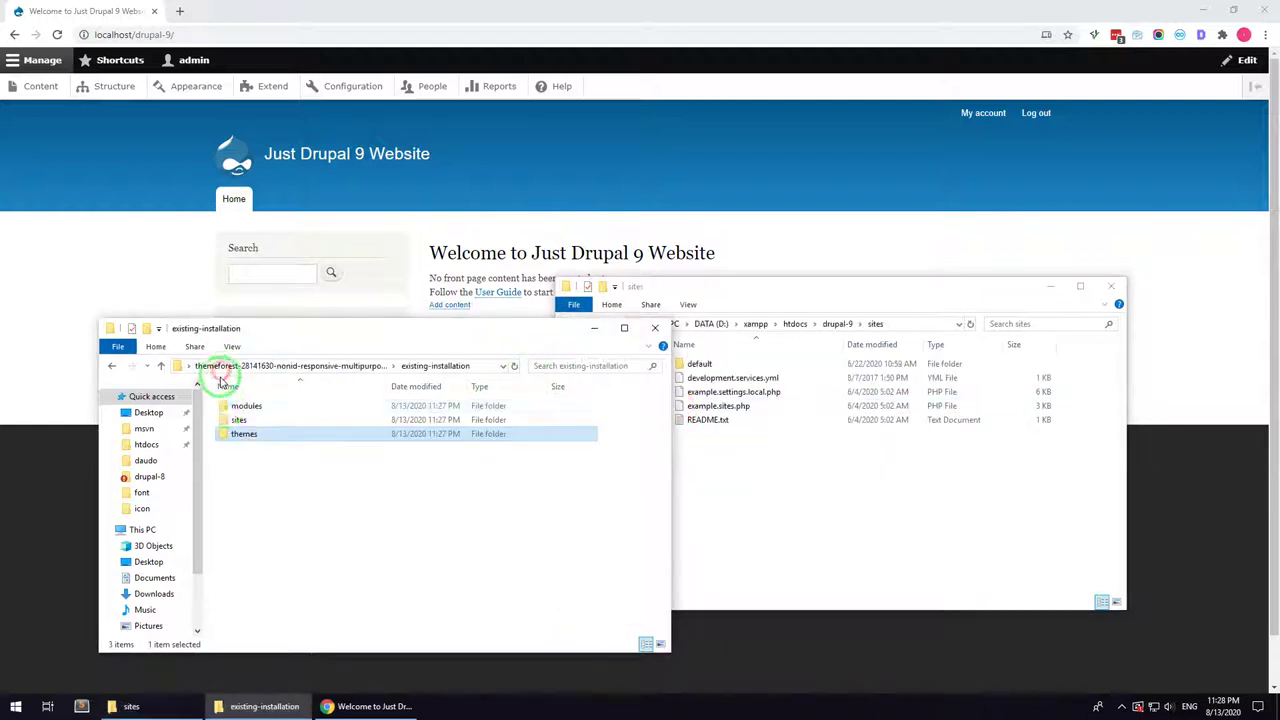
double_click(238, 419)
left_click(343, 408)
left_click(743, 474)
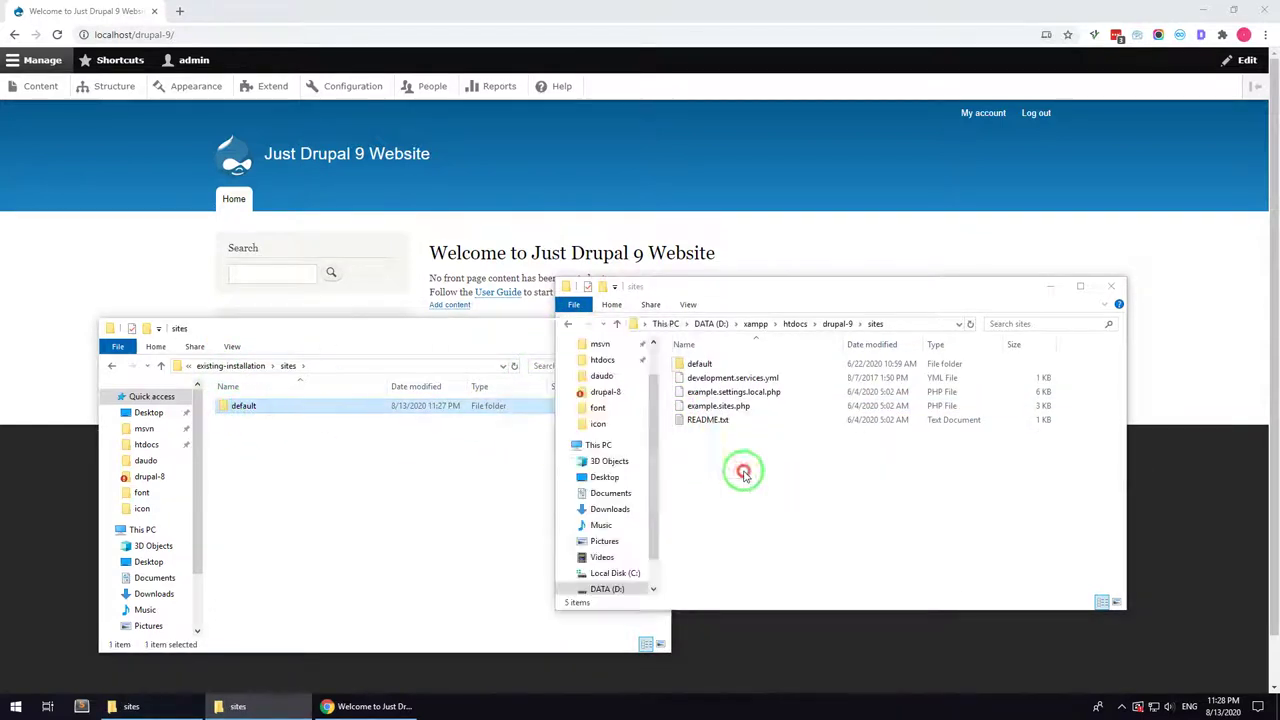
left_click(735, 366)
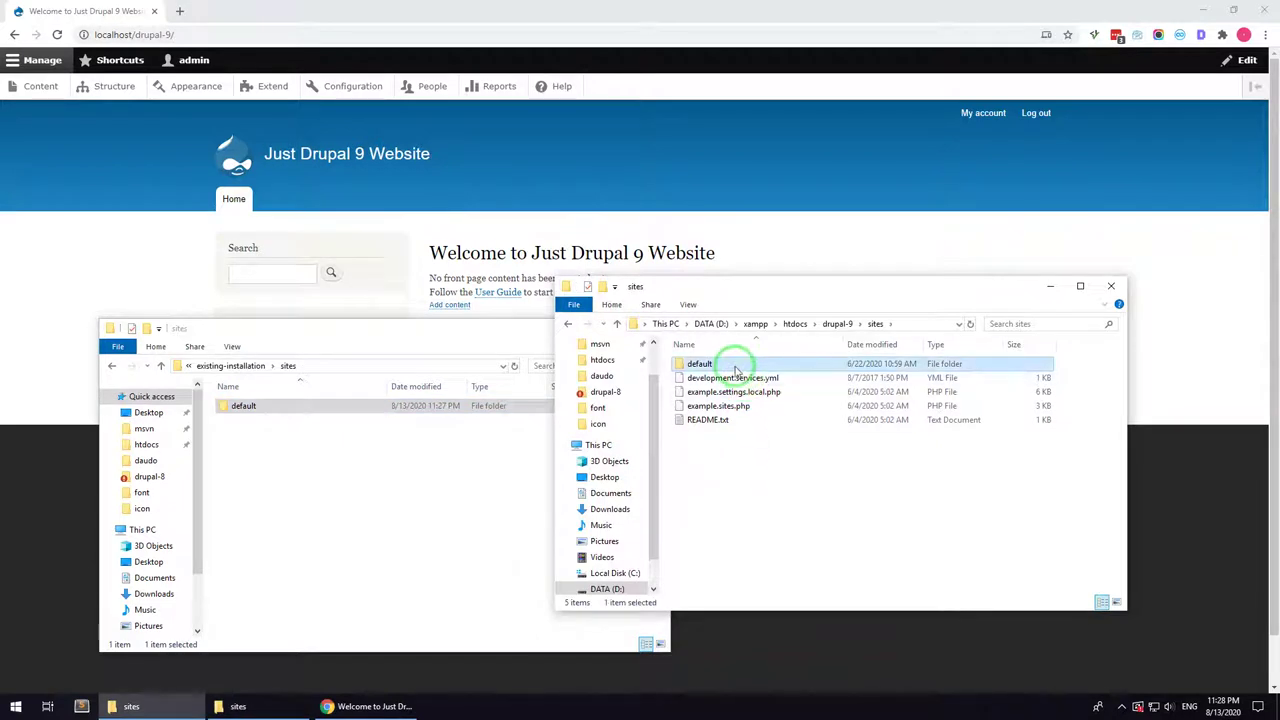
double_click(289, 409)
double_click(243, 405)
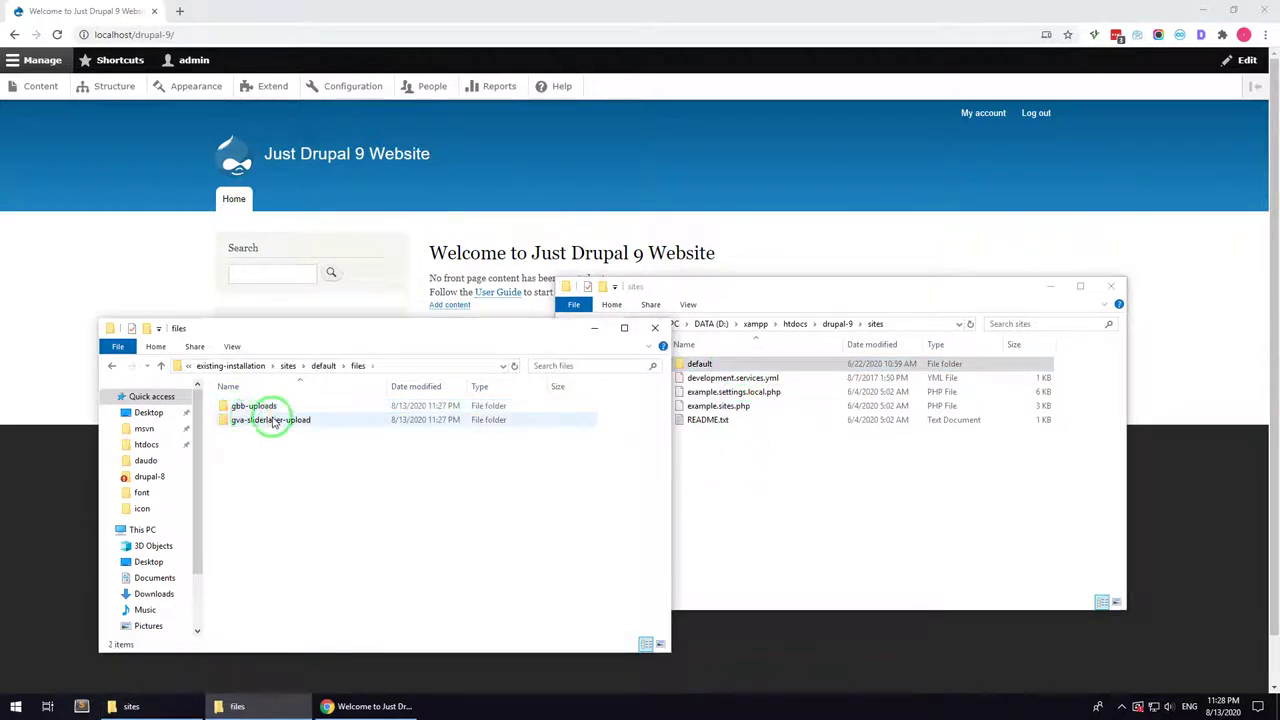
- In the Drupal site's appearance settings, install the Gavias Nonid theme and set it as default
left_click(110, 277)
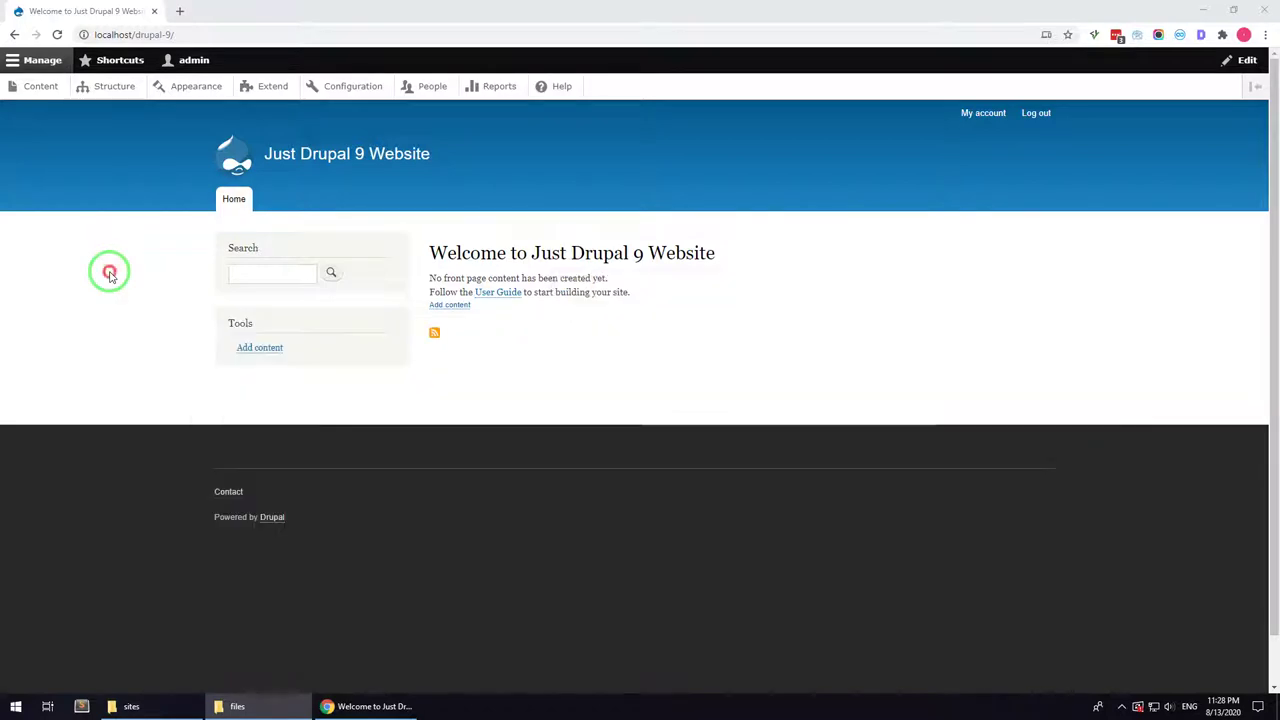
left_click(186, 87)
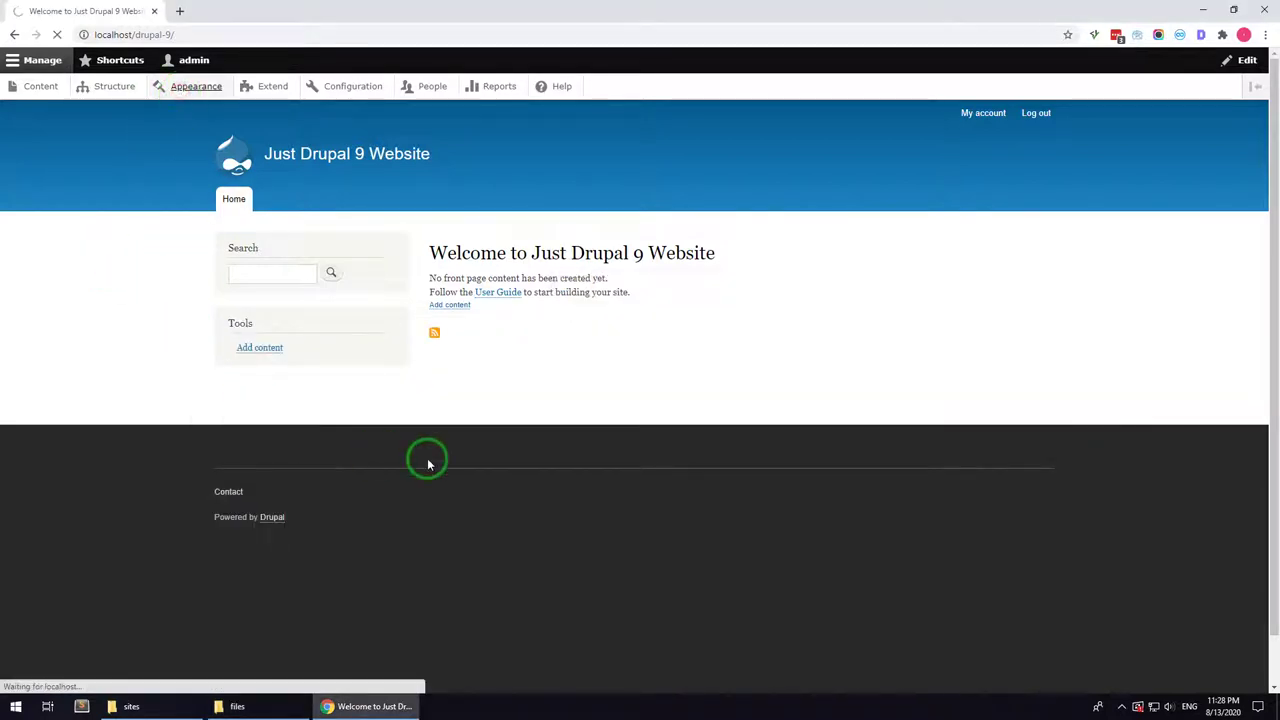
scroll(425, 462, "down", 15)
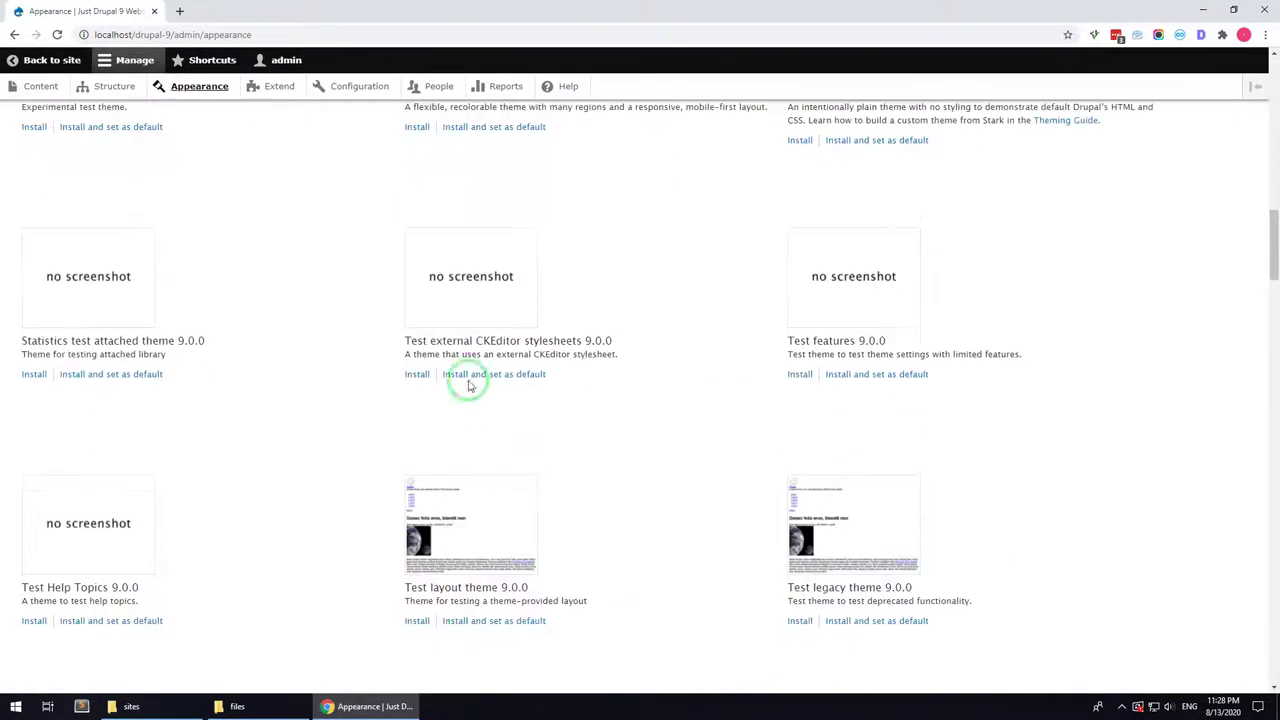
scroll(480, 350, "up", 1)
left_click(505, 261)
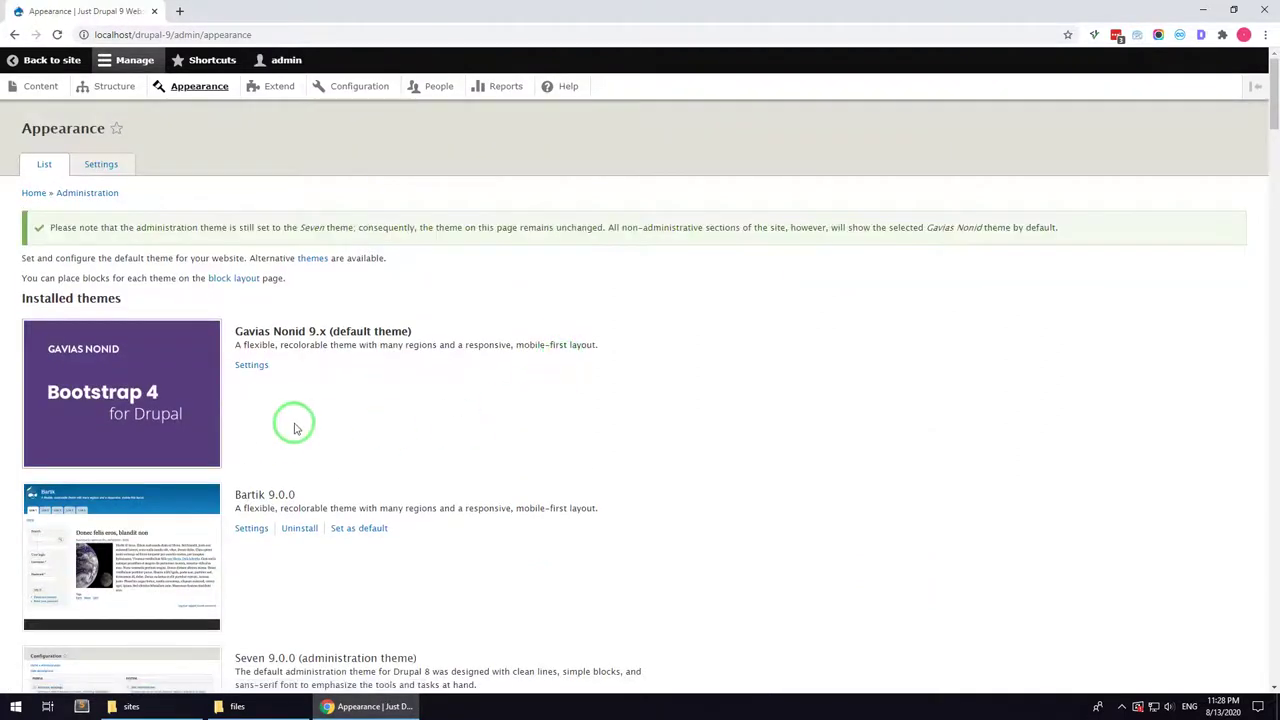
- Filter the modules by "gav" and install Gavias Custom View, Nonid Themer, Page Builder, SliderLayer and Themer
left_click(279, 88)
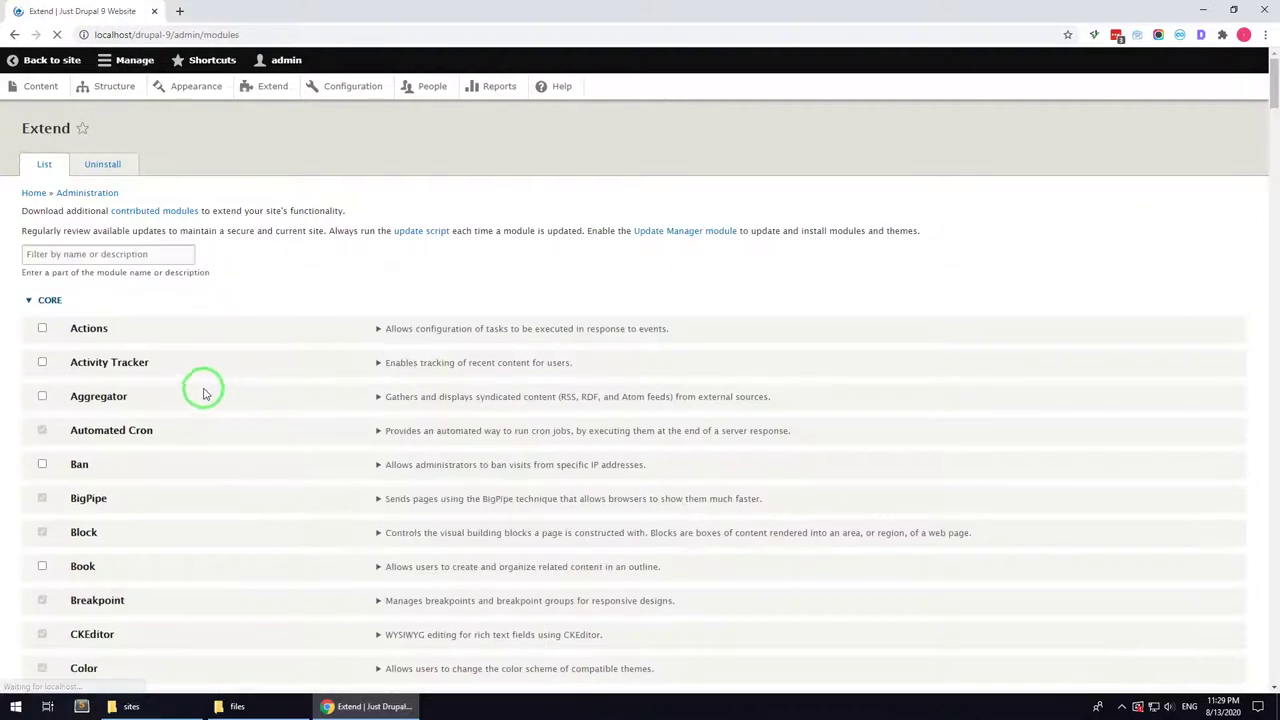
left_click(89, 255)
type("ga")
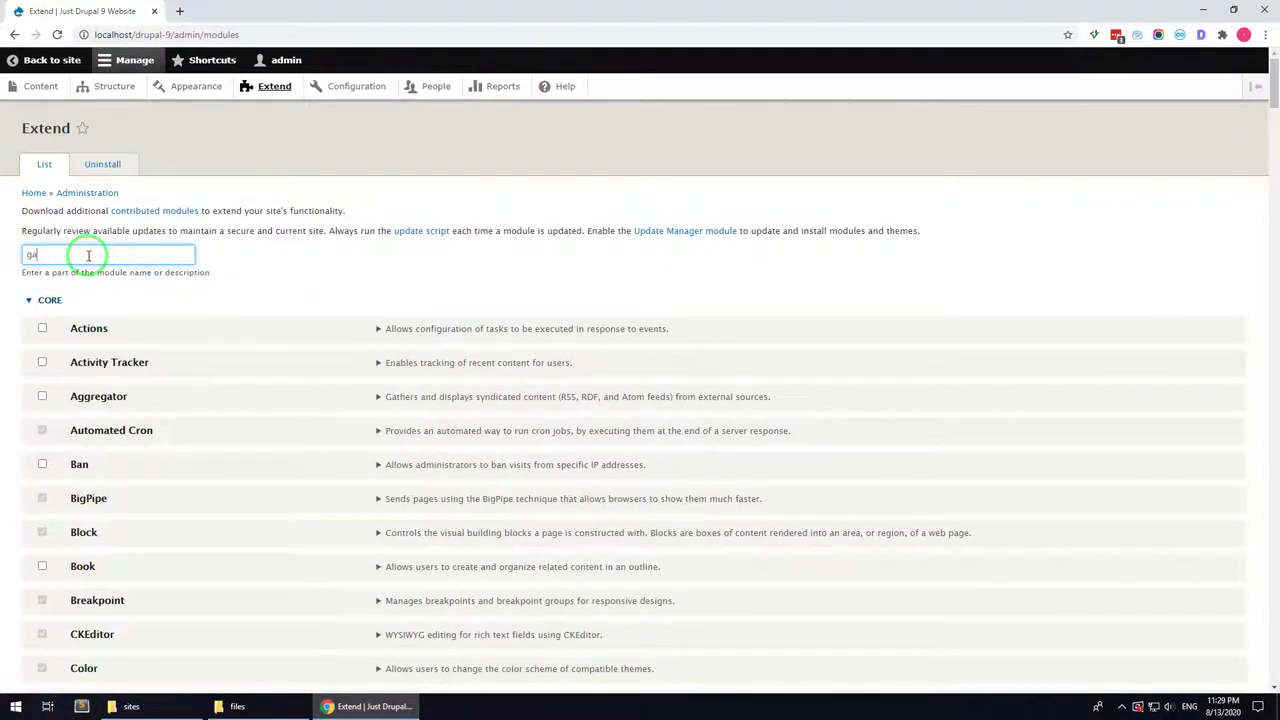
type("v")
left_click(97, 328)
left_click(100, 362)
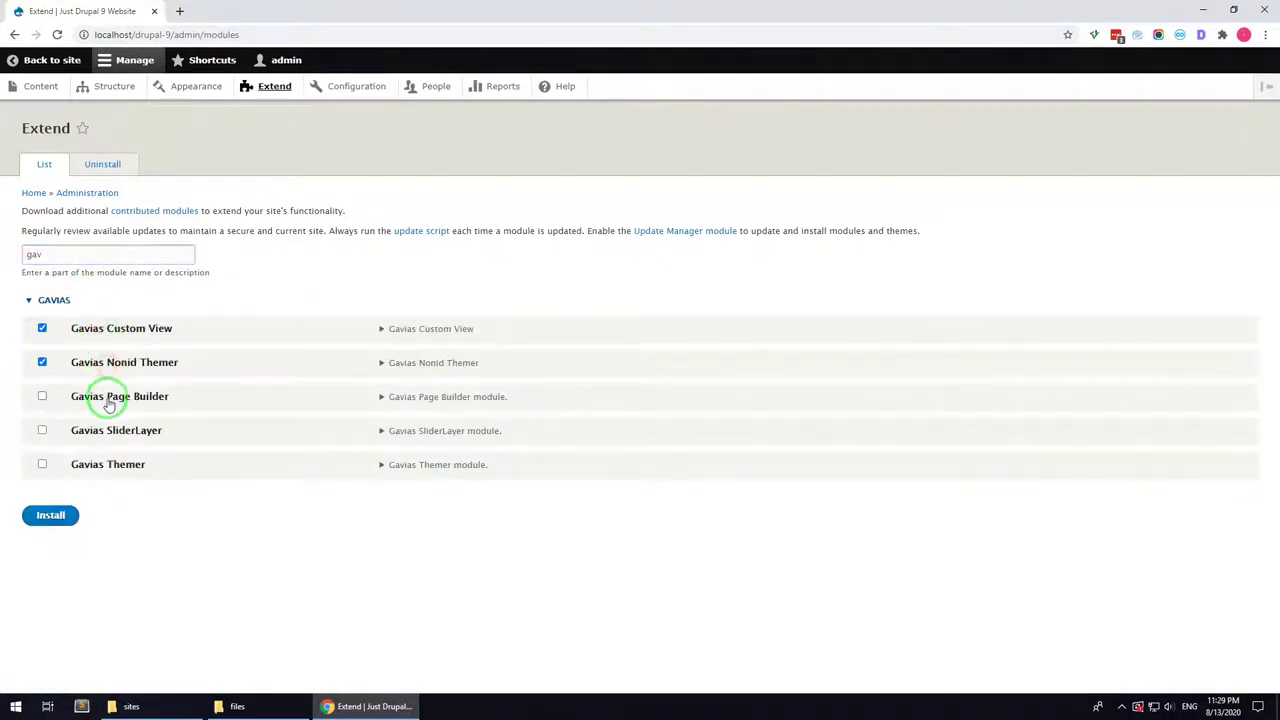
left_click(102, 396)
left_click(102, 430)
left_click(101, 468)
left_click(52, 515)
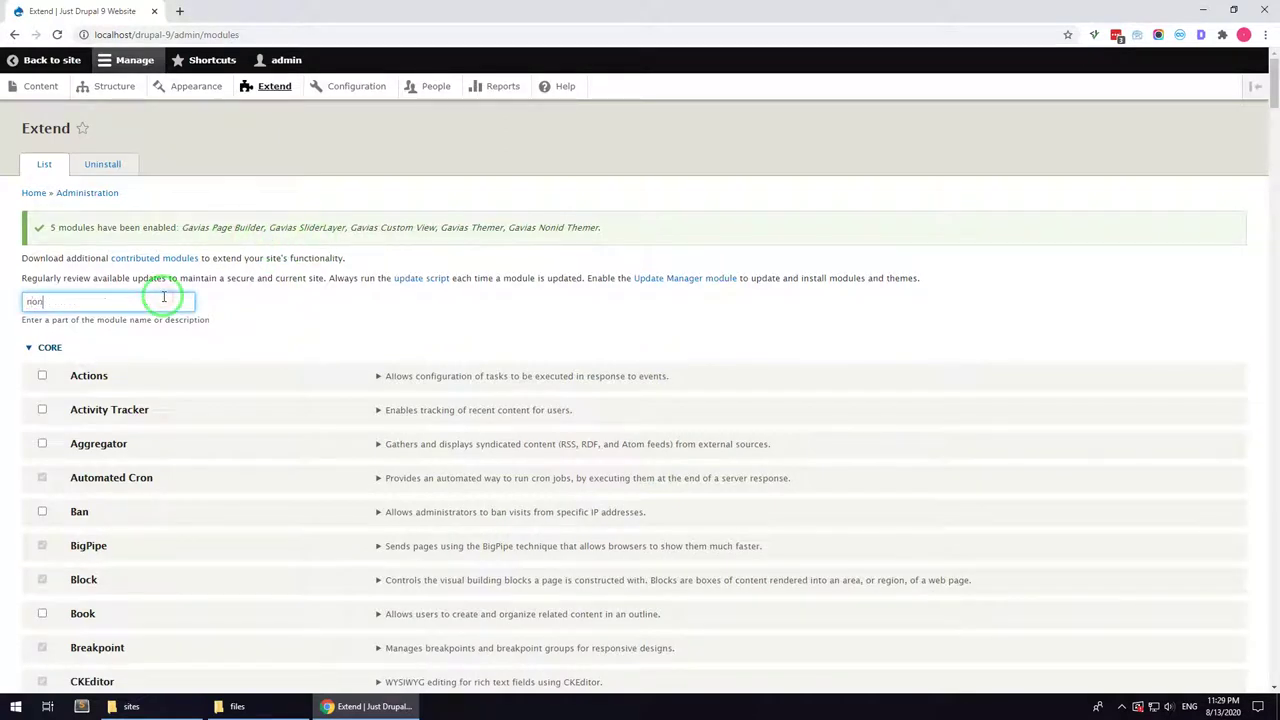
- Filter the modules by "nonid" and install Nonid Features with its required modules
type("id")
left_click(134, 452)
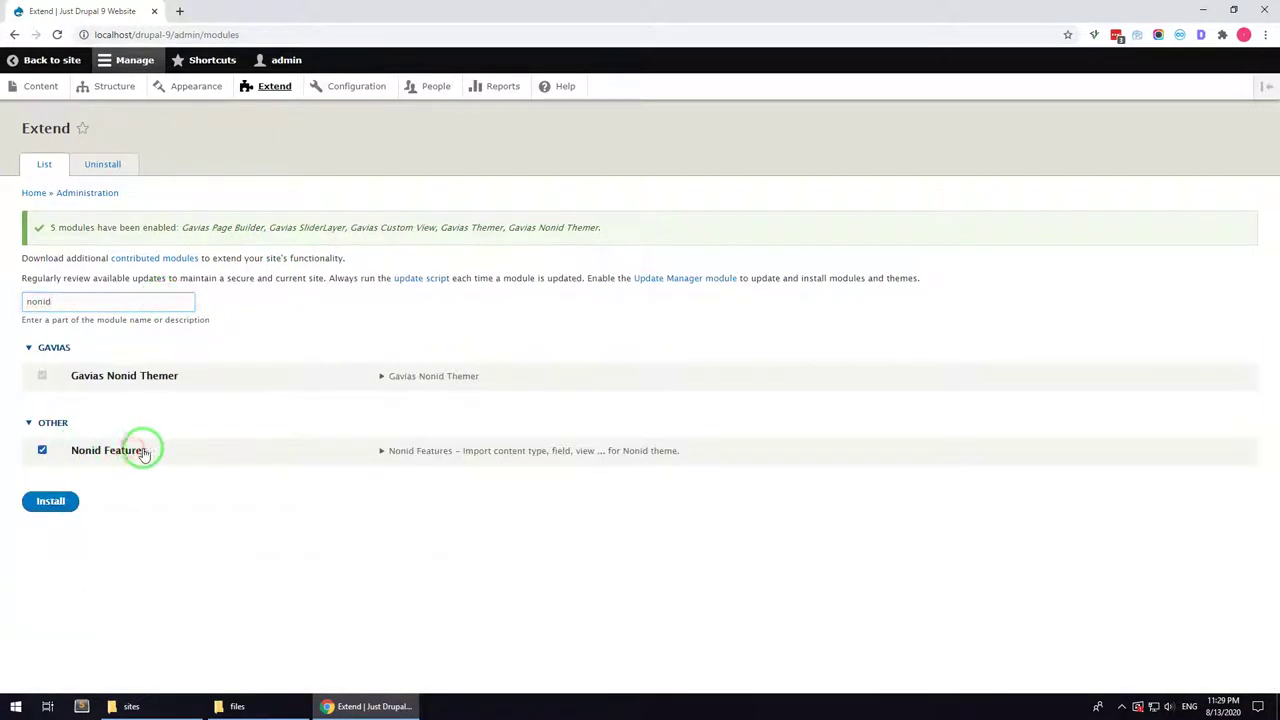
left_click(48, 501)
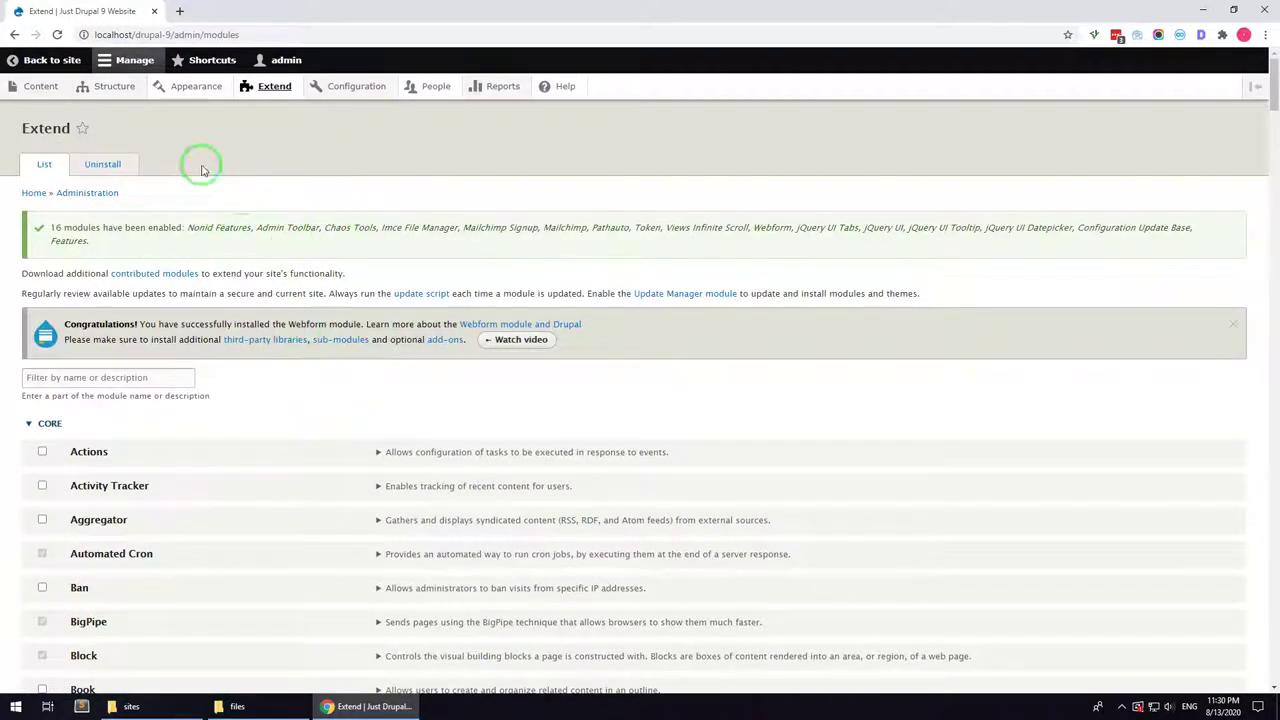
- In the Gavias Nonid block layout, assign the Search block to the Search region and Breadcrumbs to the Breadcrumbs region
mouse_move(106, 86)
left_click(106, 111)
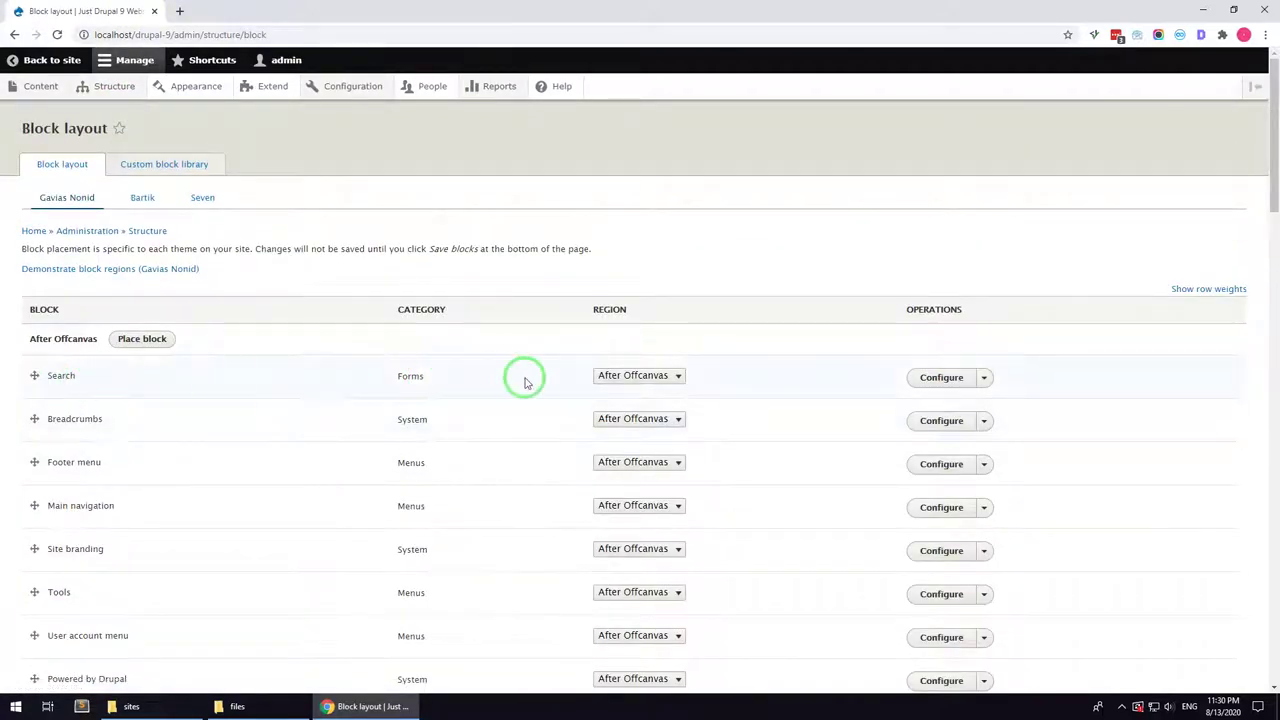
left_click(638, 375)
left_click(625, 431)
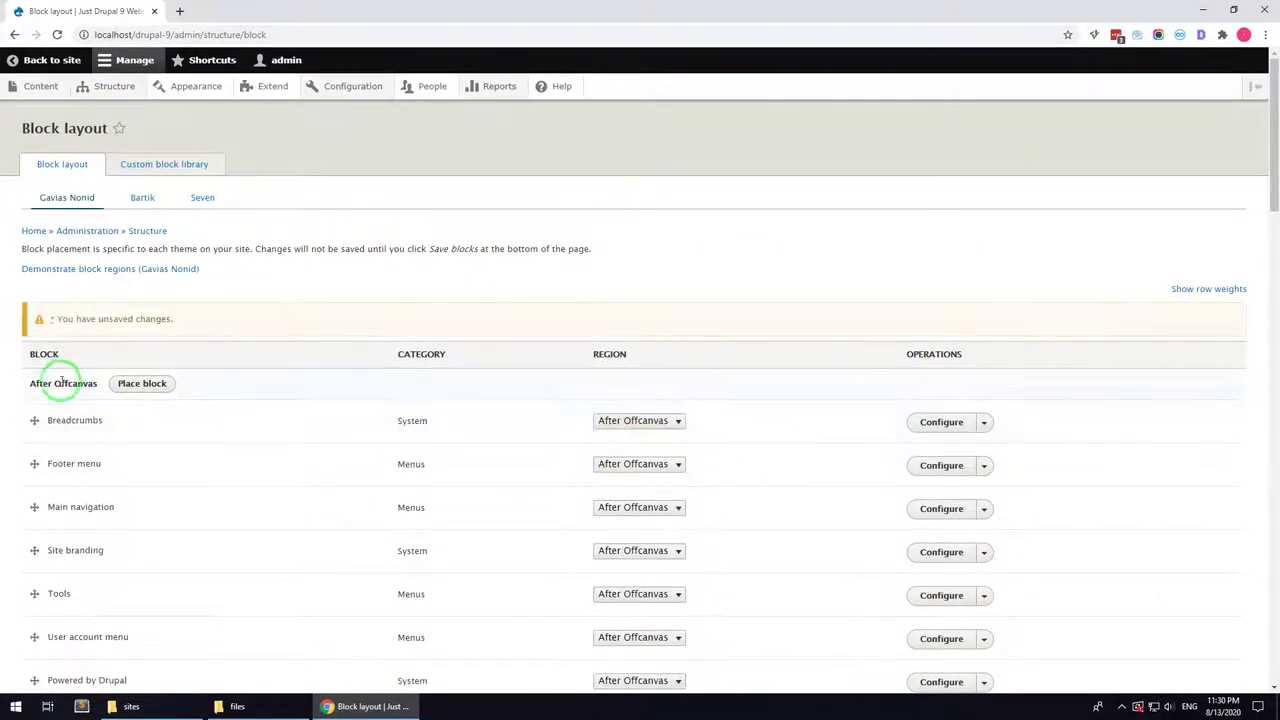
left_click(638, 421)
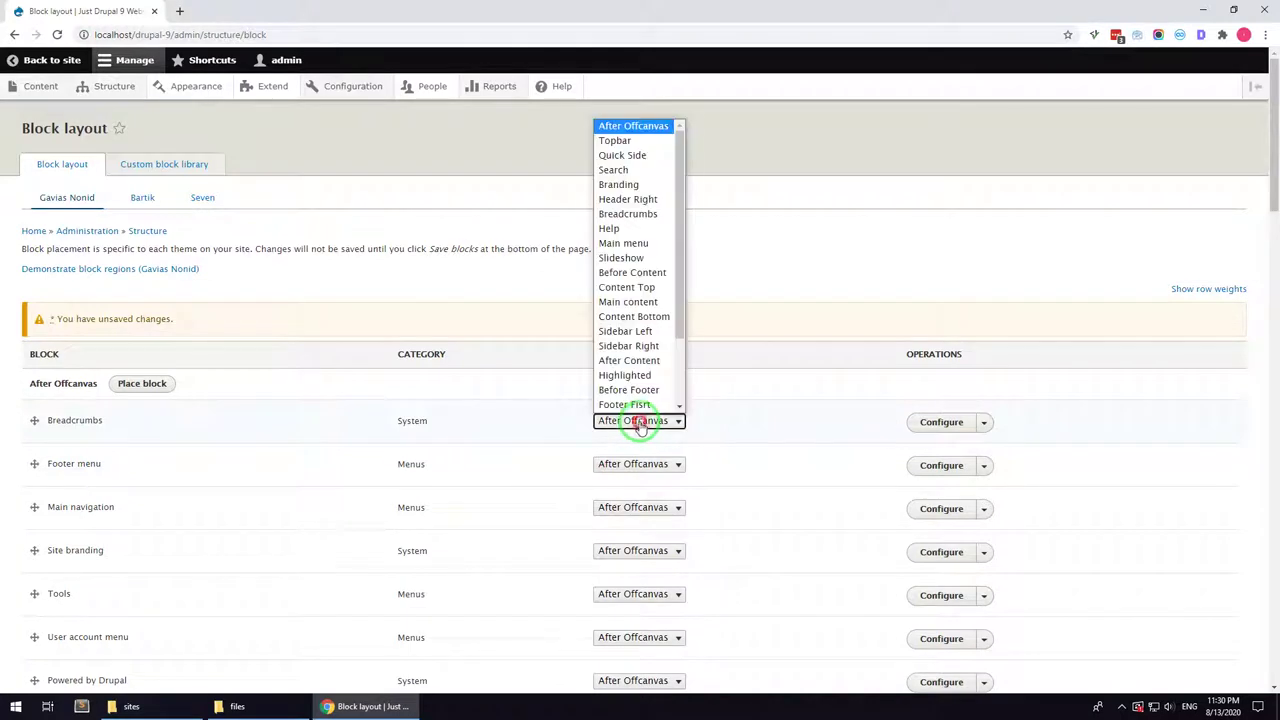
left_click(616, 214)
- Assign the Footer menu block to the Other region and the Main navigation block to Main content
left_click(638, 421)
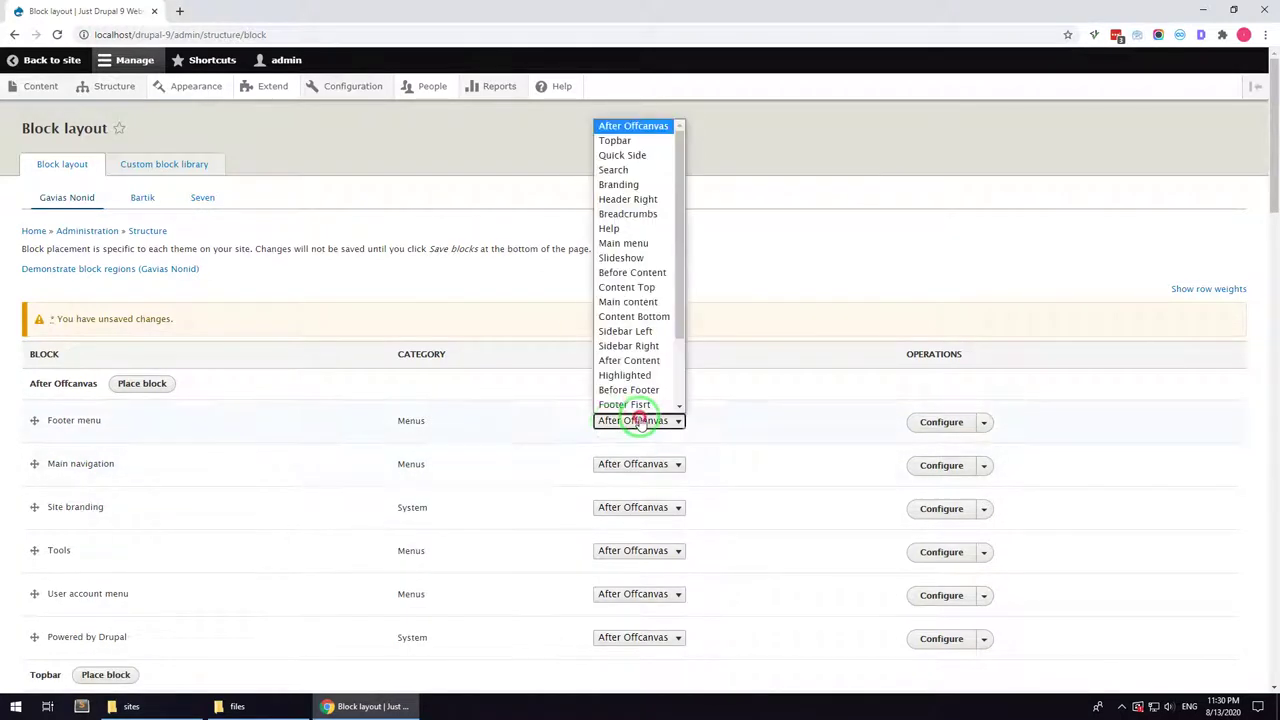
scroll(630, 400, "down", 3)
left_click(620, 400)
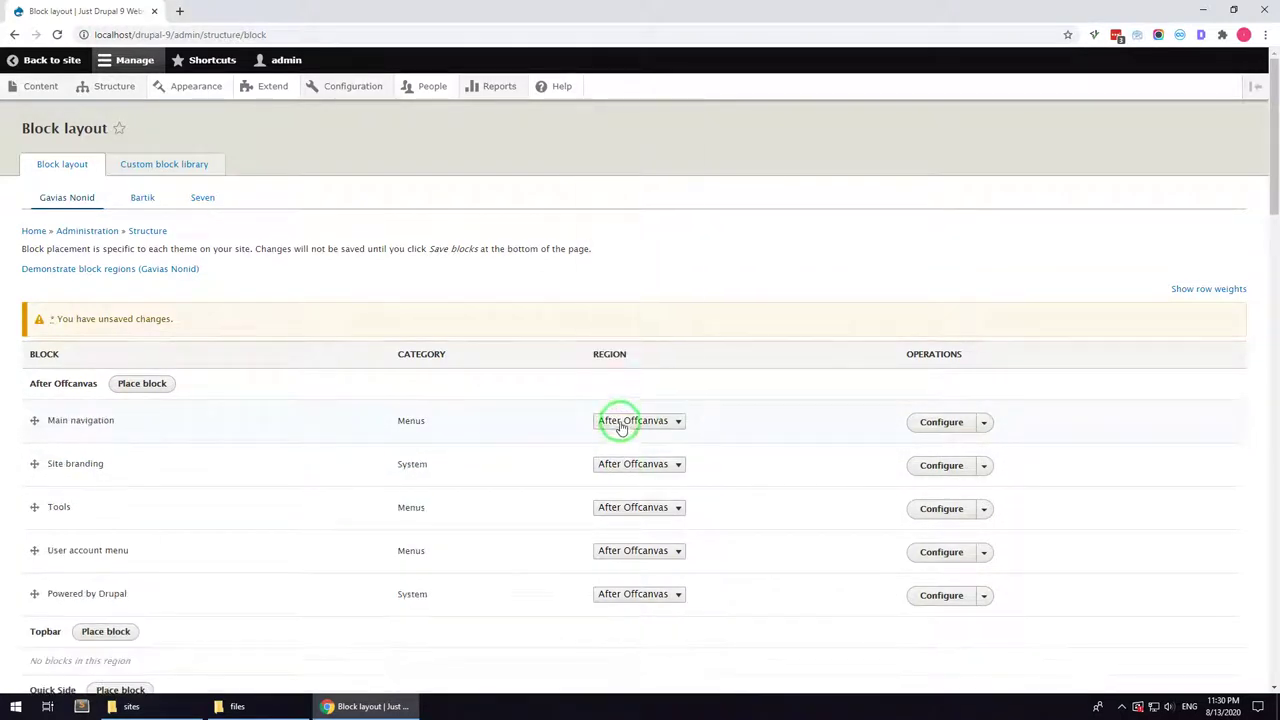
left_click(620, 421)
left_click(617, 302)
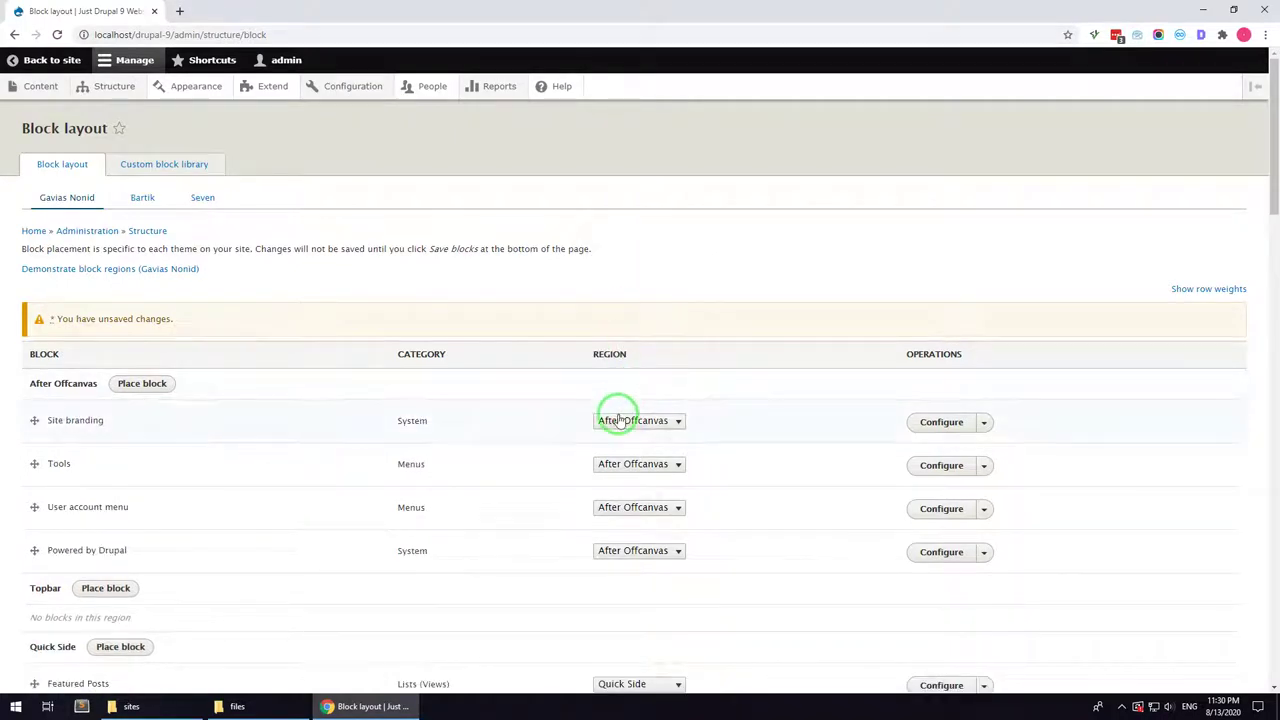
- Assign the Site branding block to the Branding region and the Tools block to Other
left_click(618, 421)
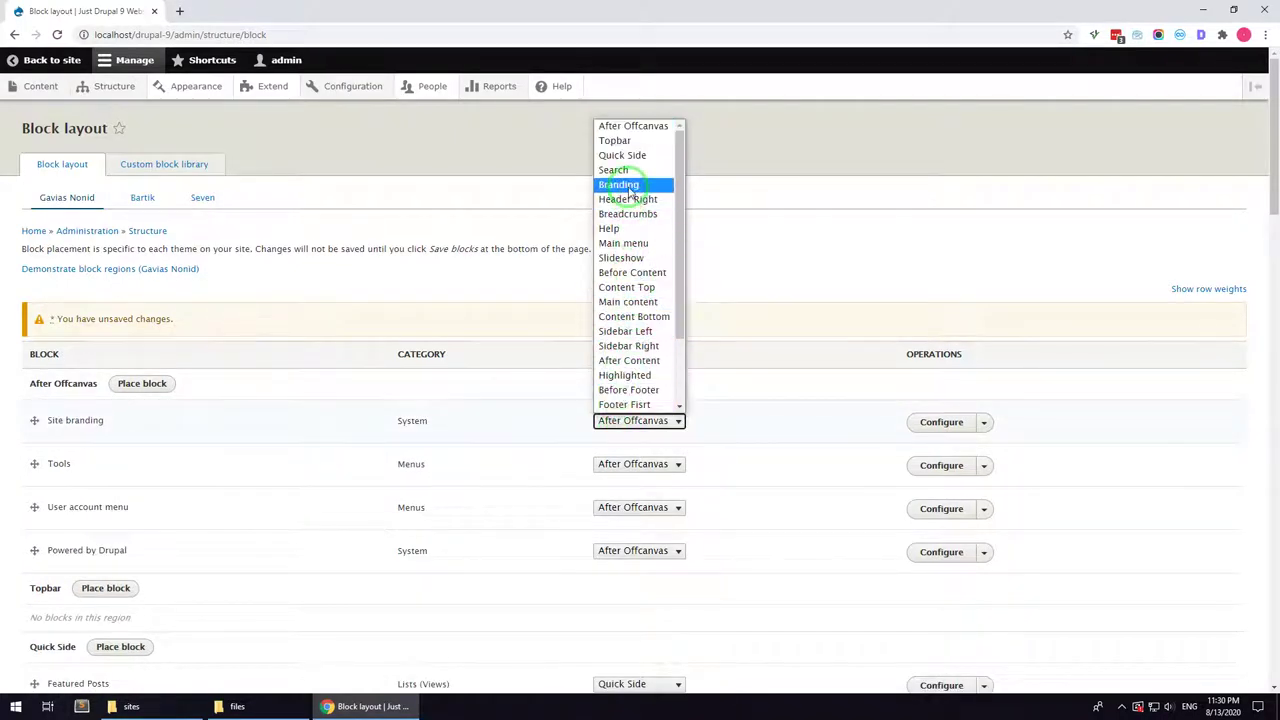
left_click(630, 186)
left_click(634, 421)
scroll(630, 400, "down", 2)
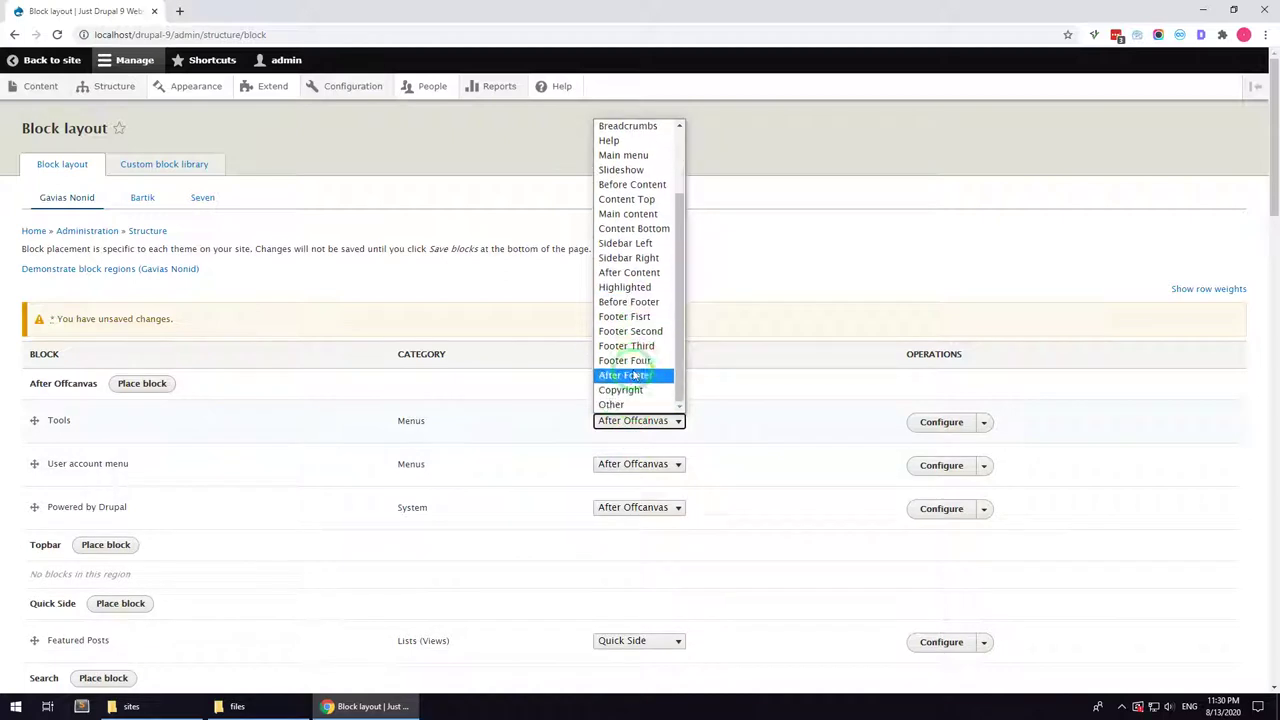
left_click(618, 405)
- Assign the User account menu block to the Other region and the Powered by Drupal block to Copyright
left_click(618, 421)
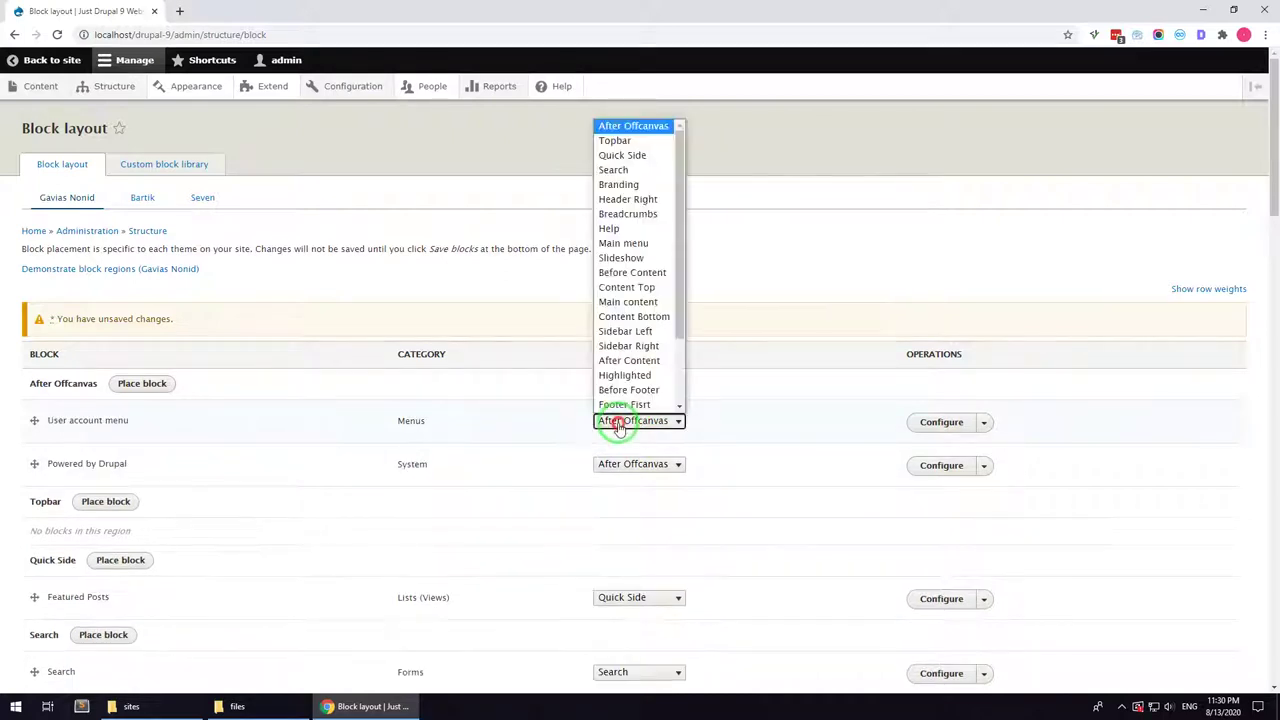
scroll(620, 410, "down", 2)
left_click(618, 405)
left_click(622, 421)
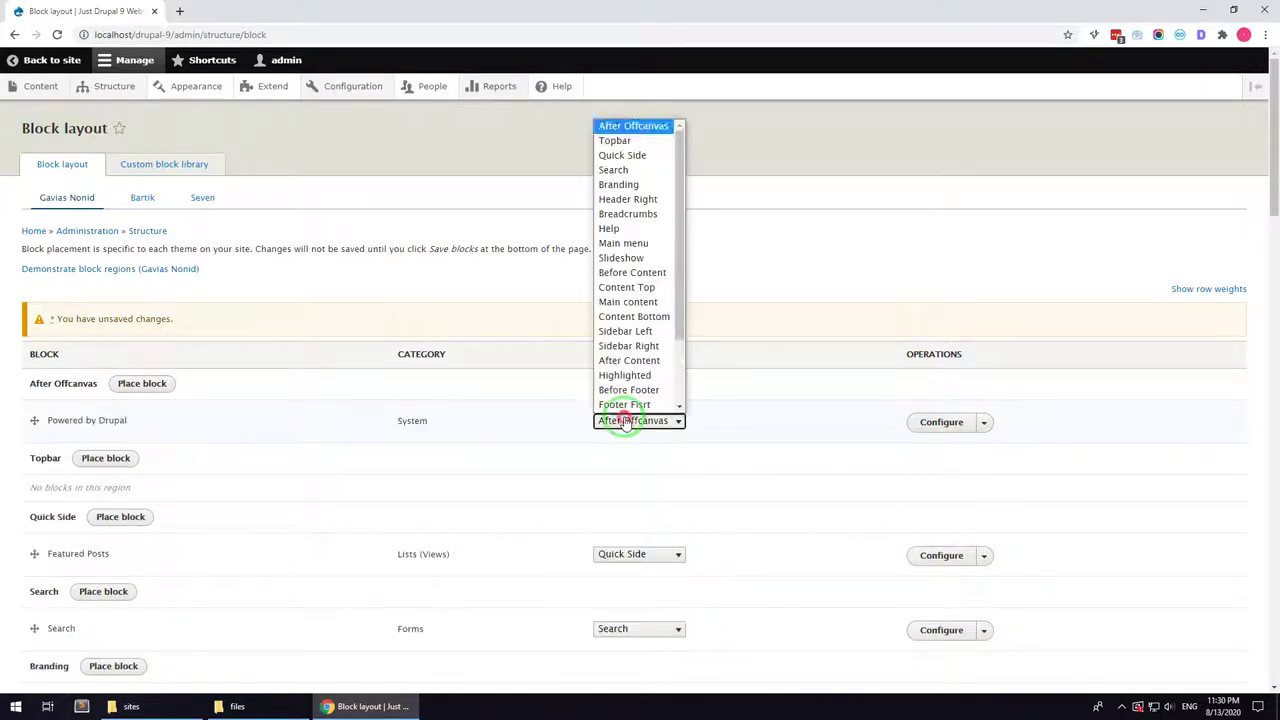
scroll(620, 400, "down", 3)
left_click(617, 390)
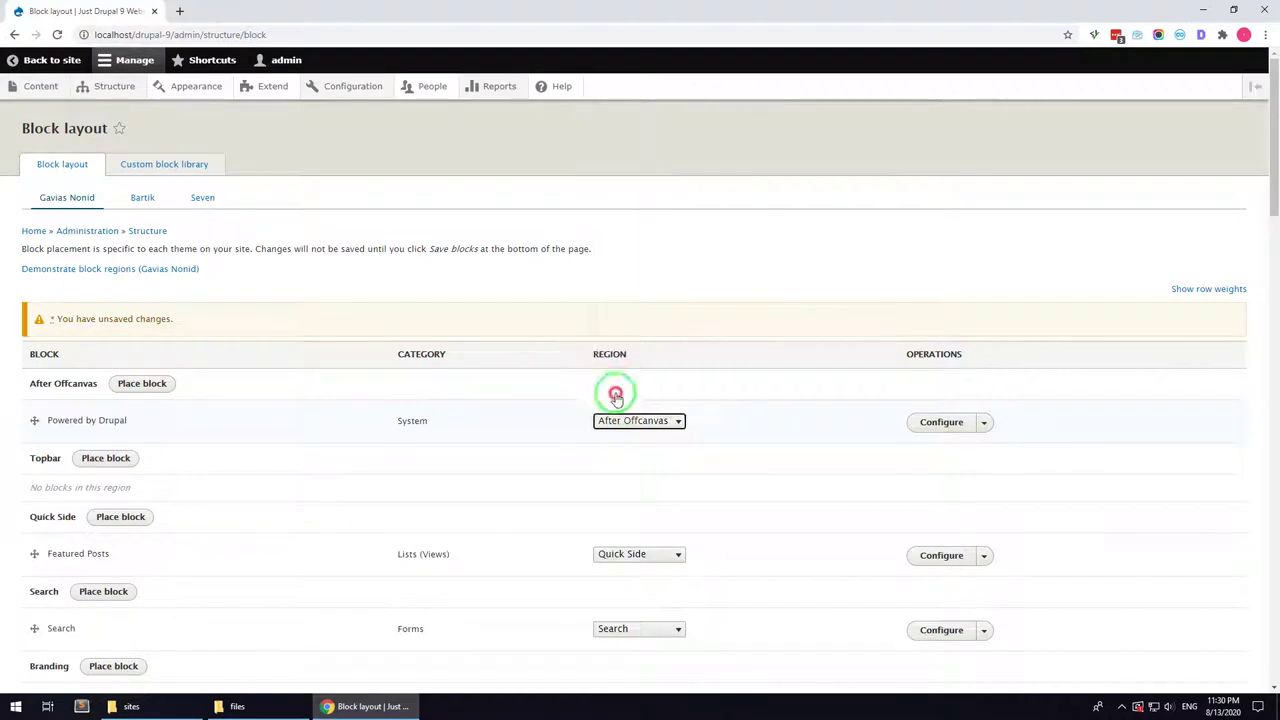
scroll(560, 420, "down", 3)
scroll(85, 330, "down", 3)
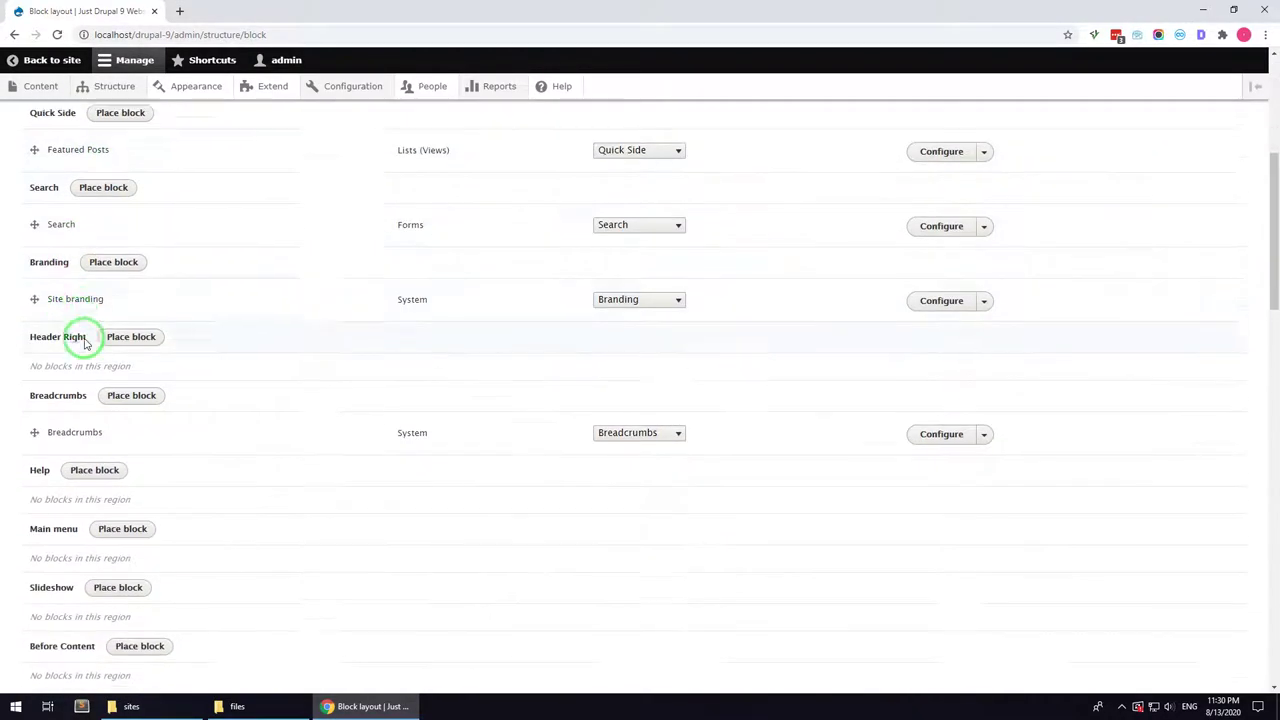
- Assign the Page title block in the Main content region to the Other region
scroll(78, 375, "down", 5)
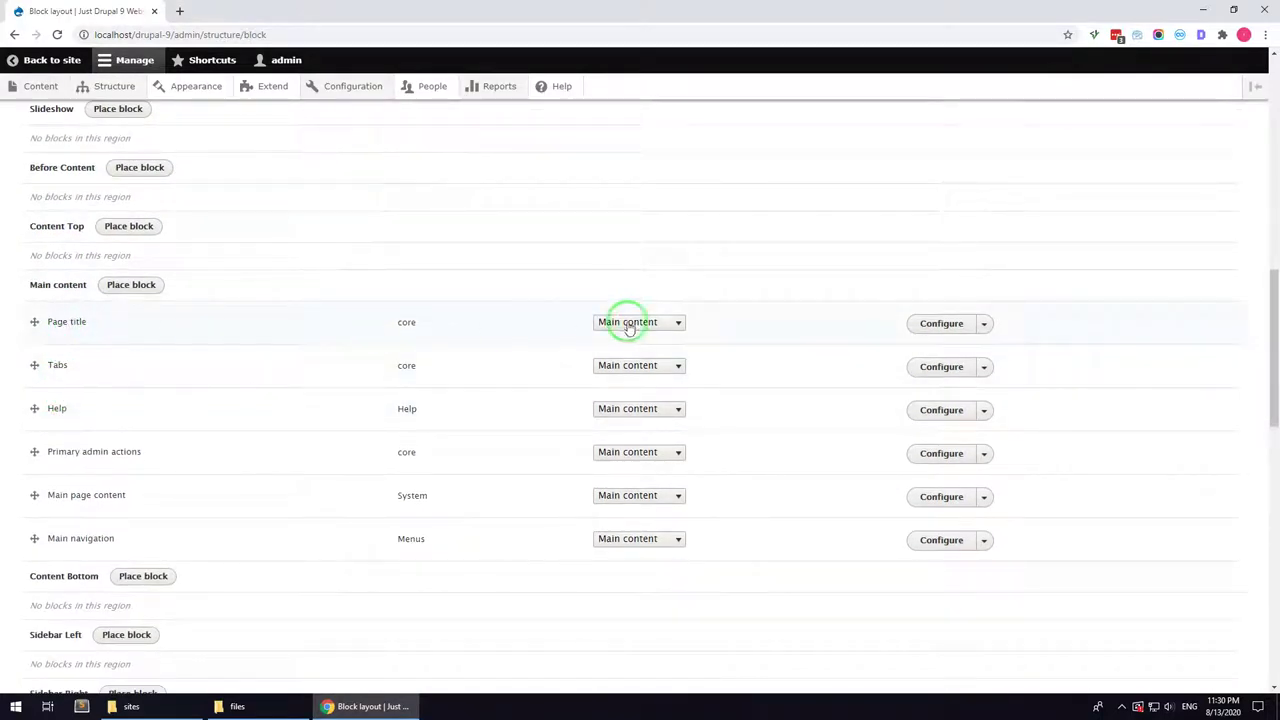
left_click(634, 322)
scroll(632, 460, "down", 2)
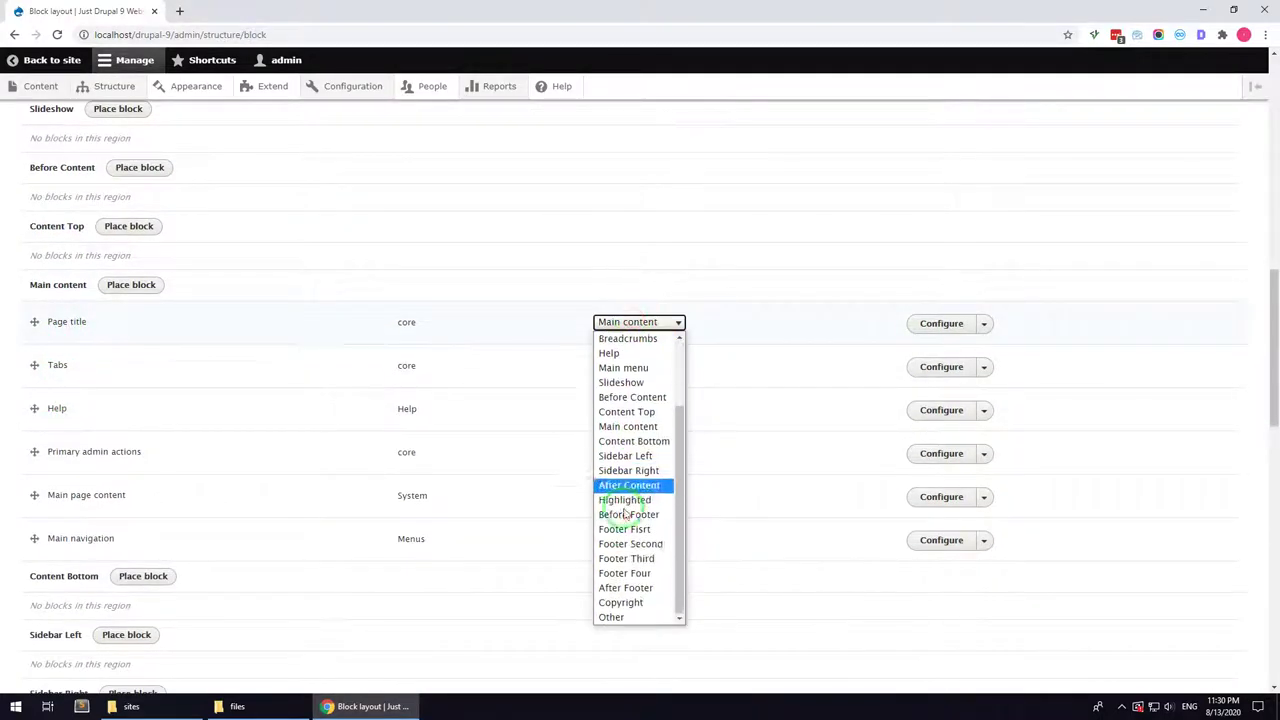
left_click(612, 617)
- Assign the Tabs, Help and Primary admin actions blocks to the Help region
left_click(627, 322)
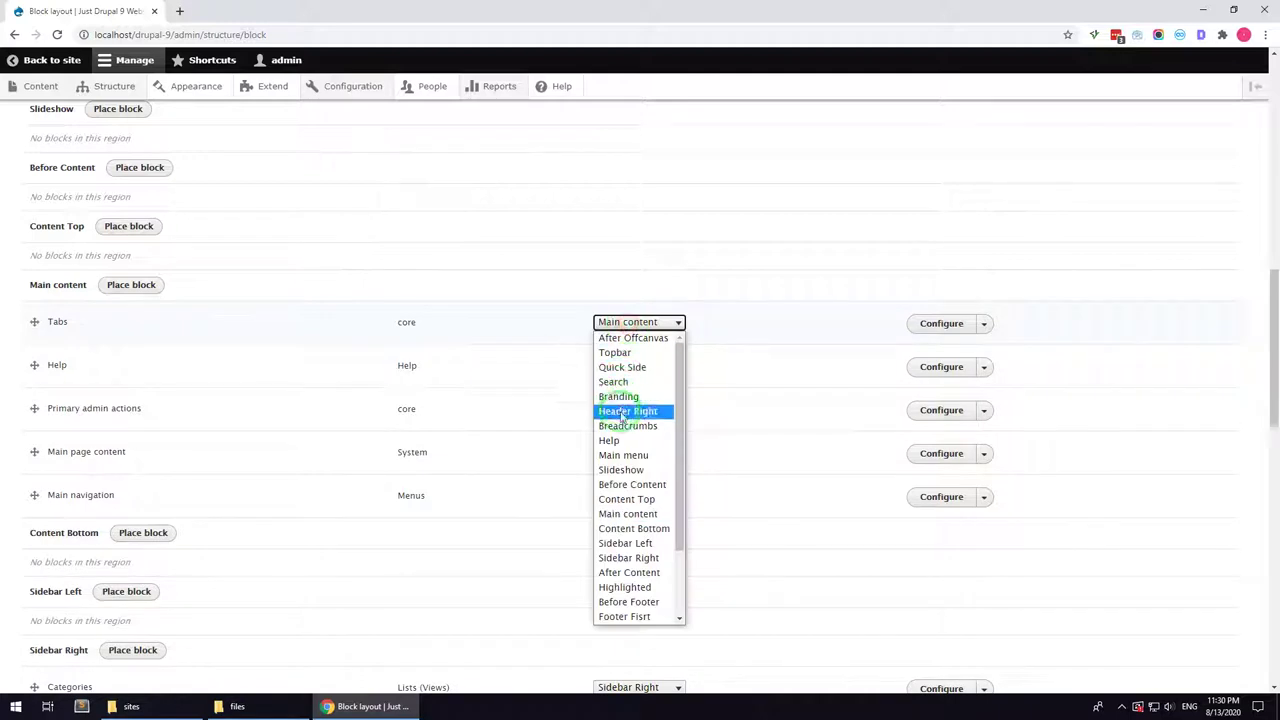
left_click(612, 440)
left_click(614, 323)
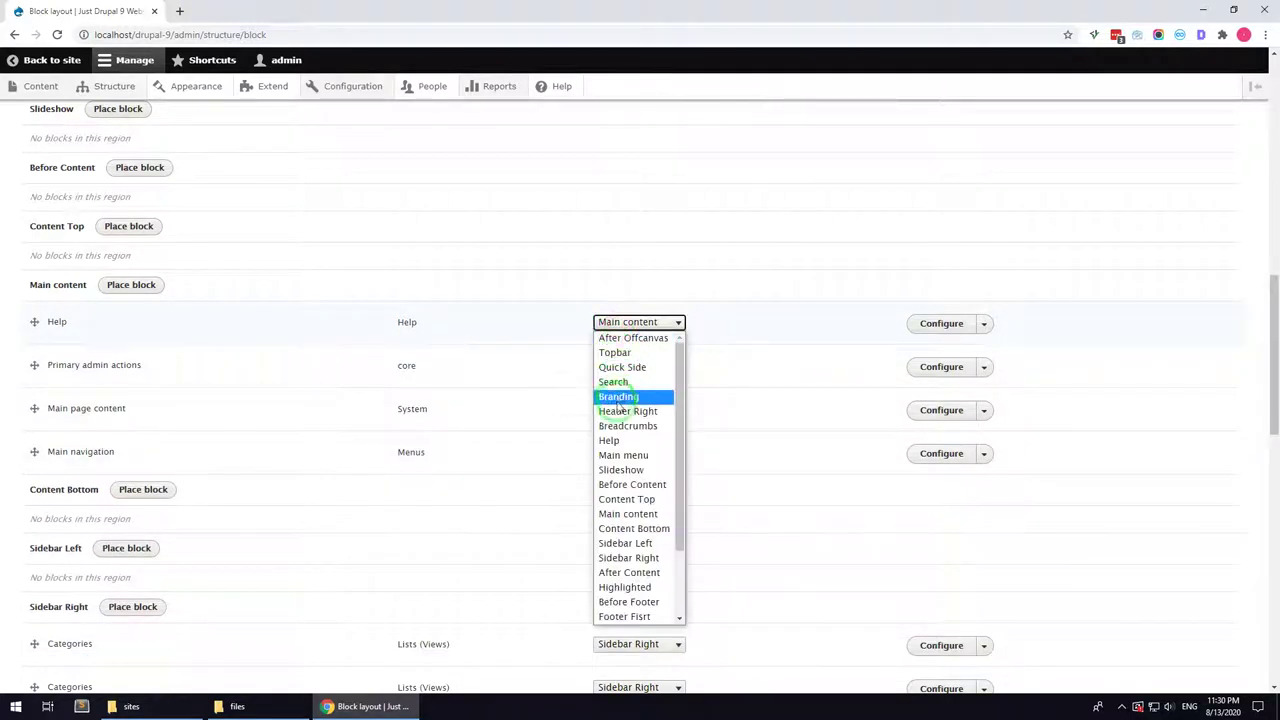
left_click(612, 440)
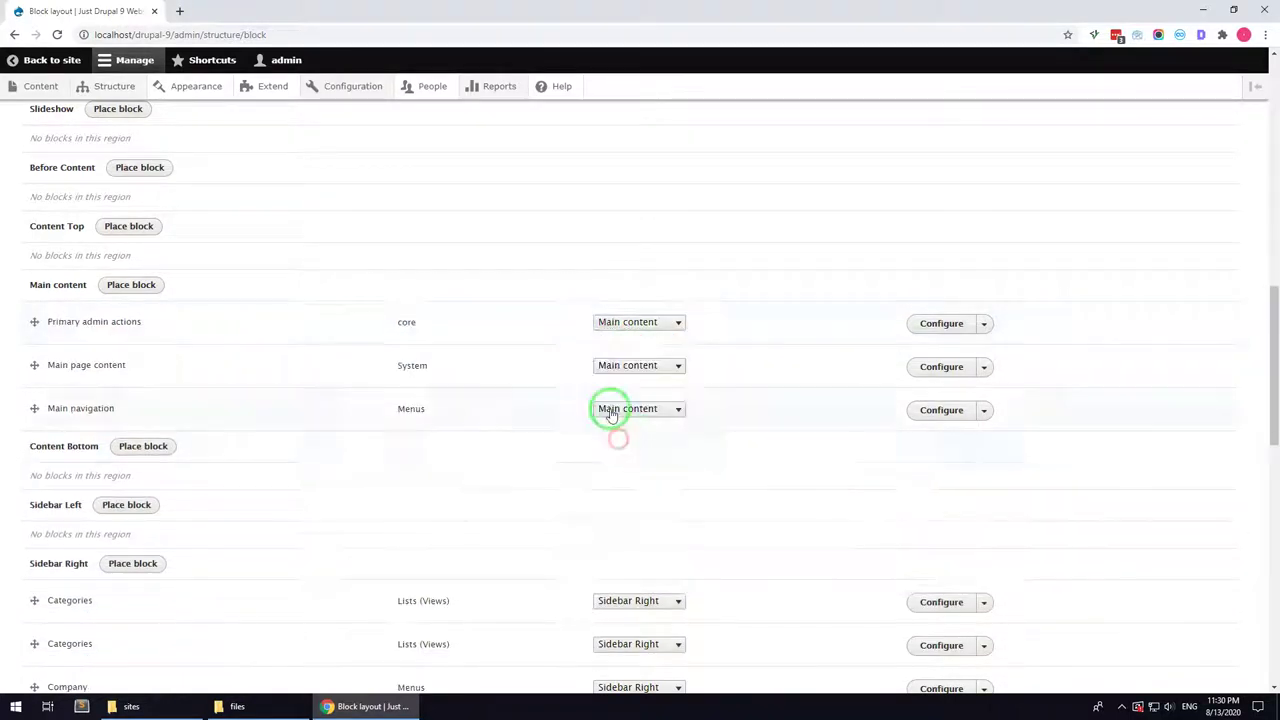
left_click(614, 322)
left_click(625, 441)
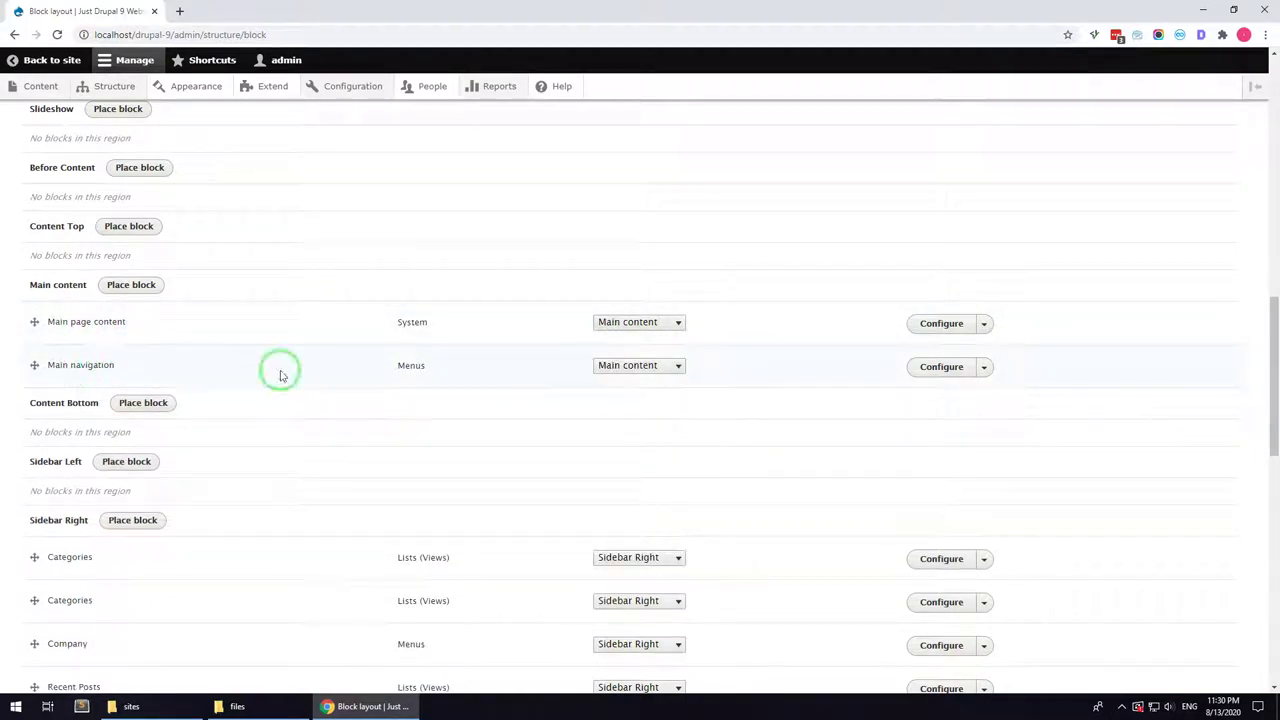
- Assign Main navigation to the Main menu region and Status messages to the Help region, and save the block layout
left_click(625, 366)
left_click(652, 500)
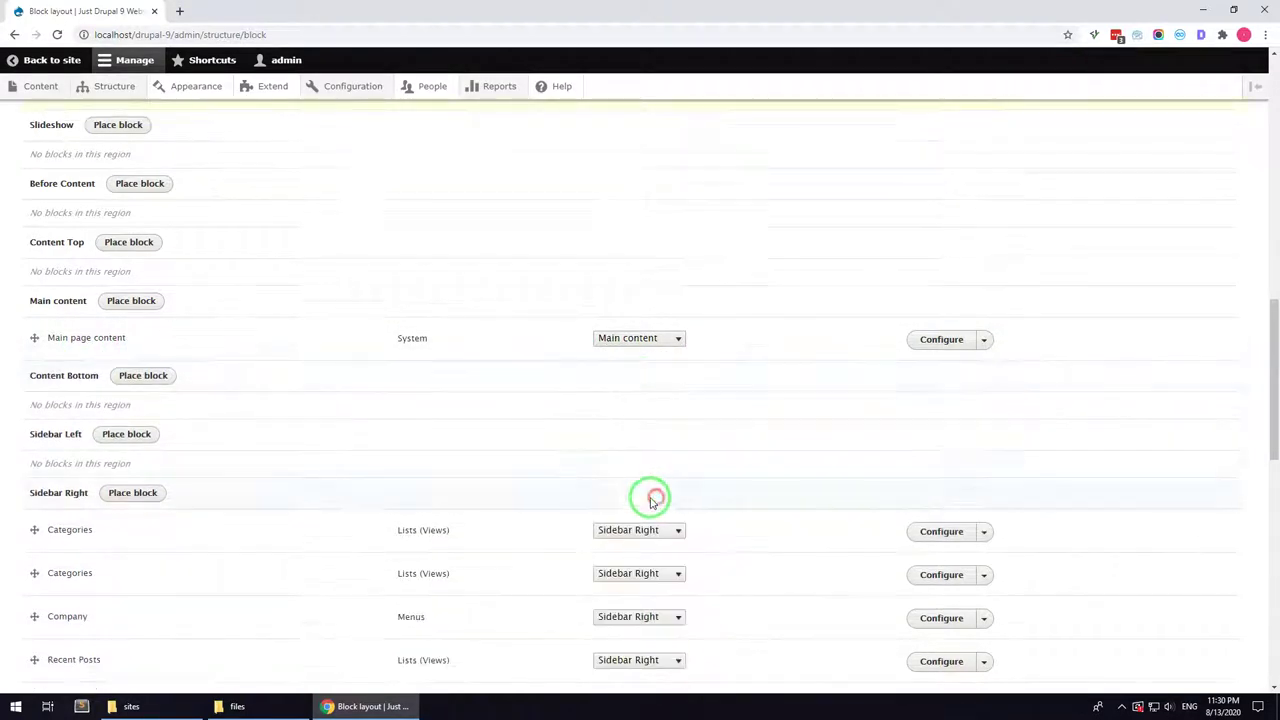
scroll(340, 478, "down", 5)
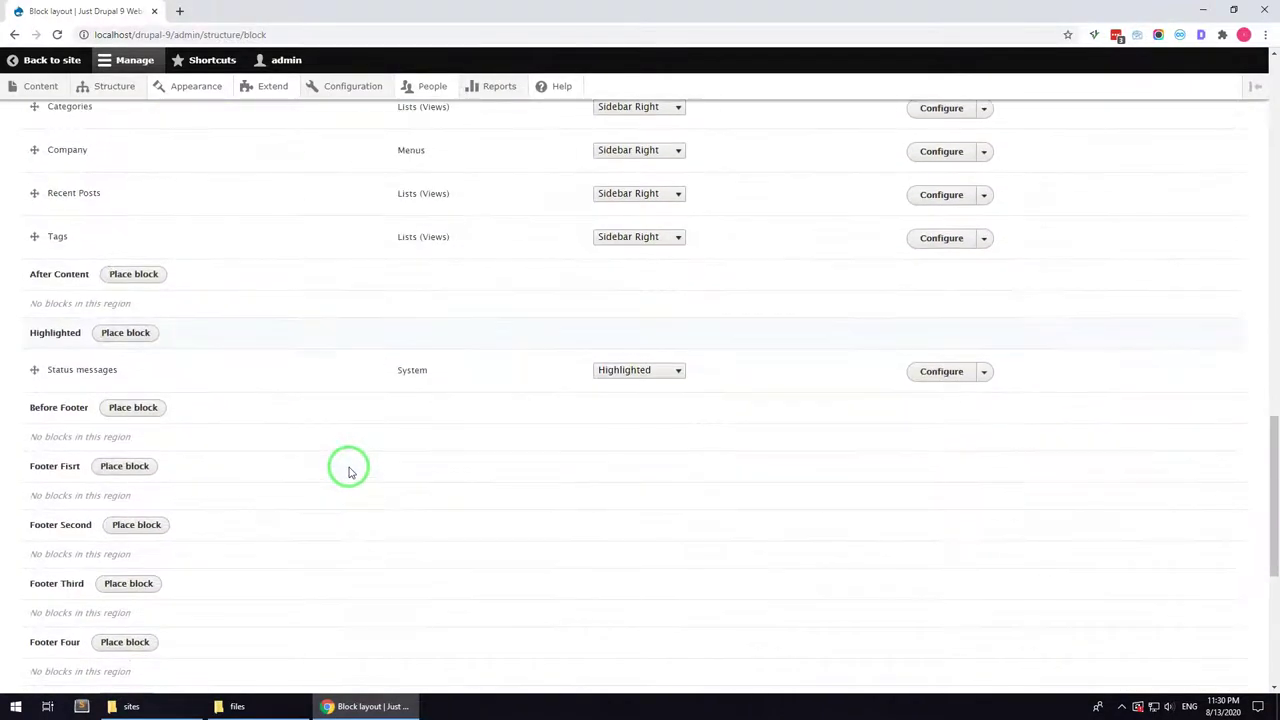
scroll(348, 470, "down", 2)
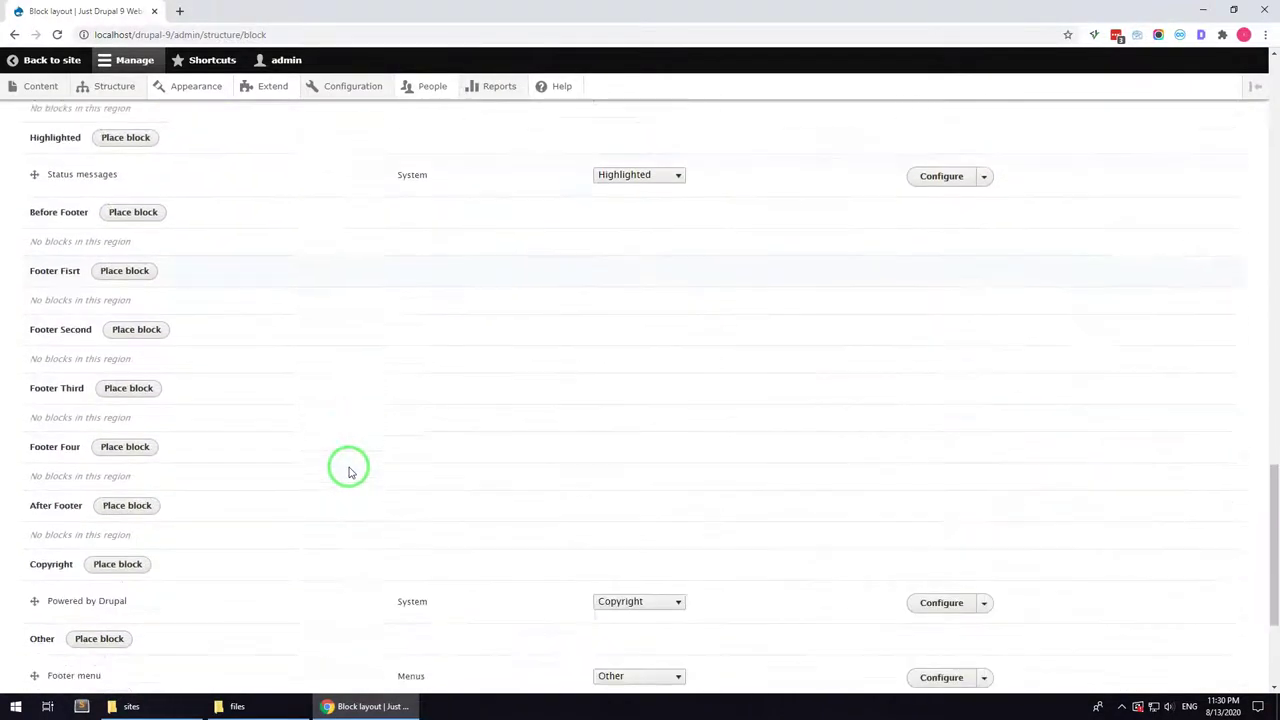
left_click(651, 171)
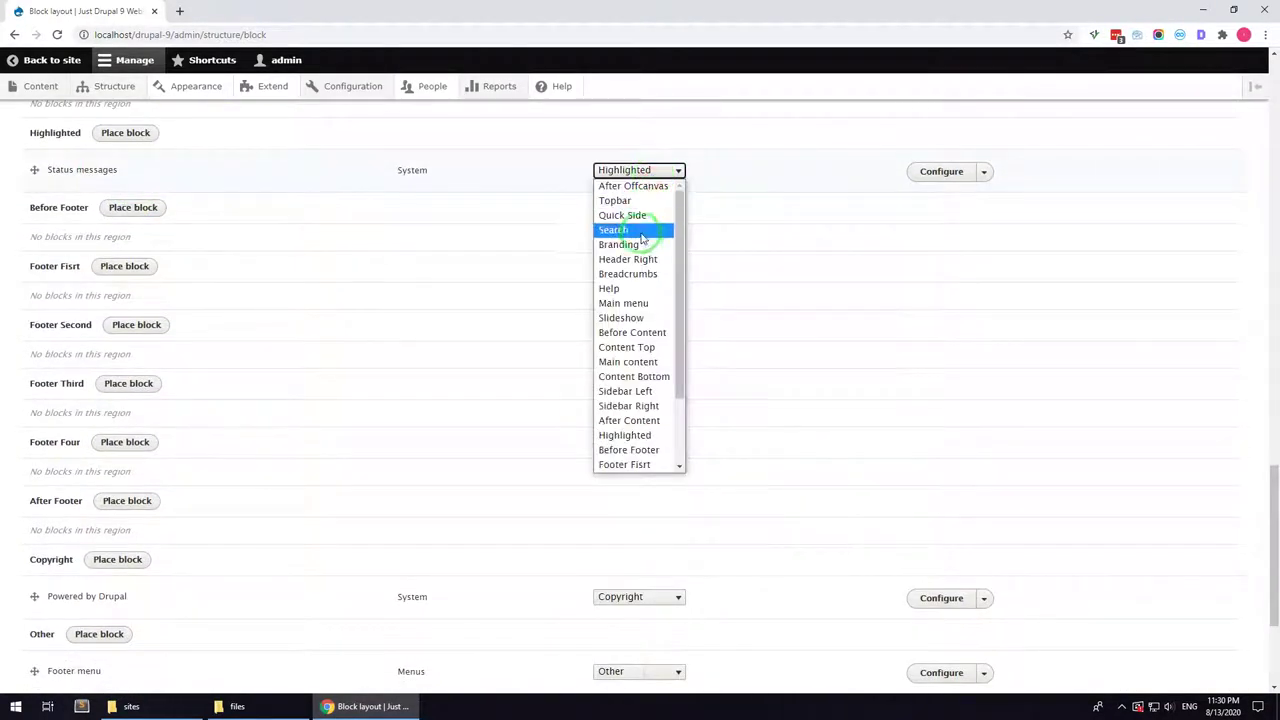
left_click(611, 303)
scroll(150, 330, "down", 3)
left_click(63, 620)
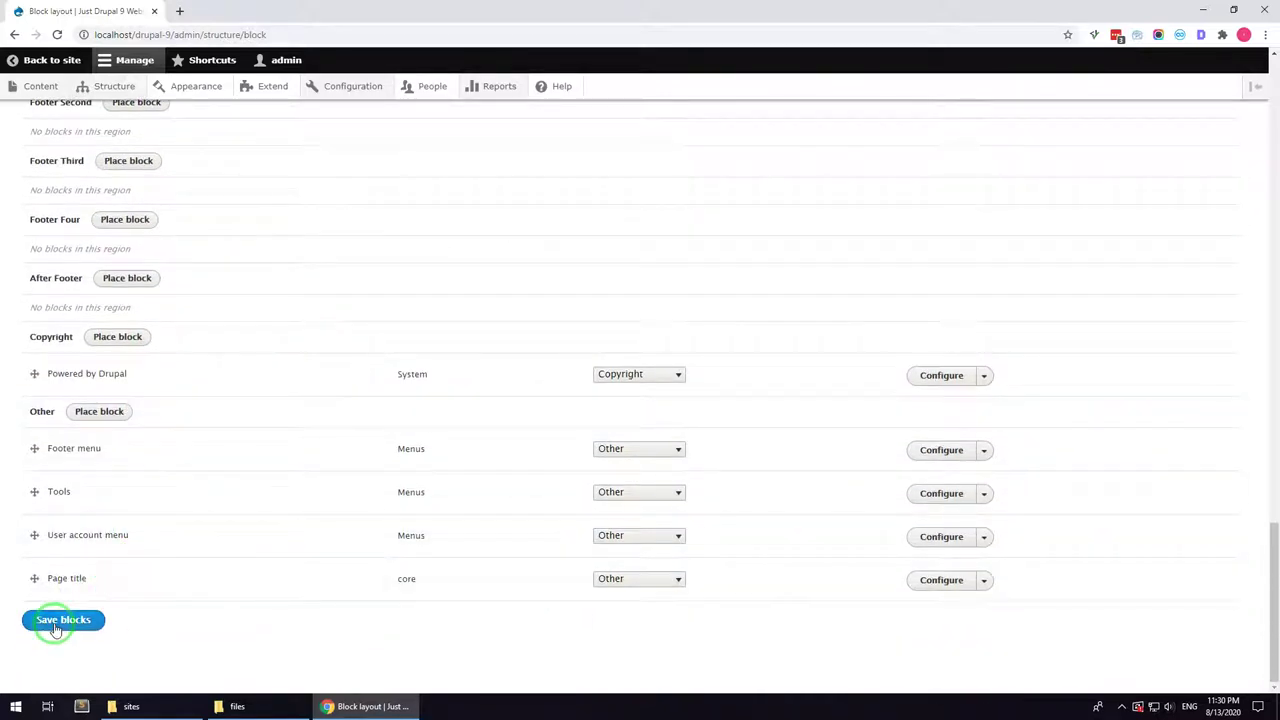
- Configure the Site branding block to hide the site name and site slogan, and save the block
scroll(240, 520, "up", 3)
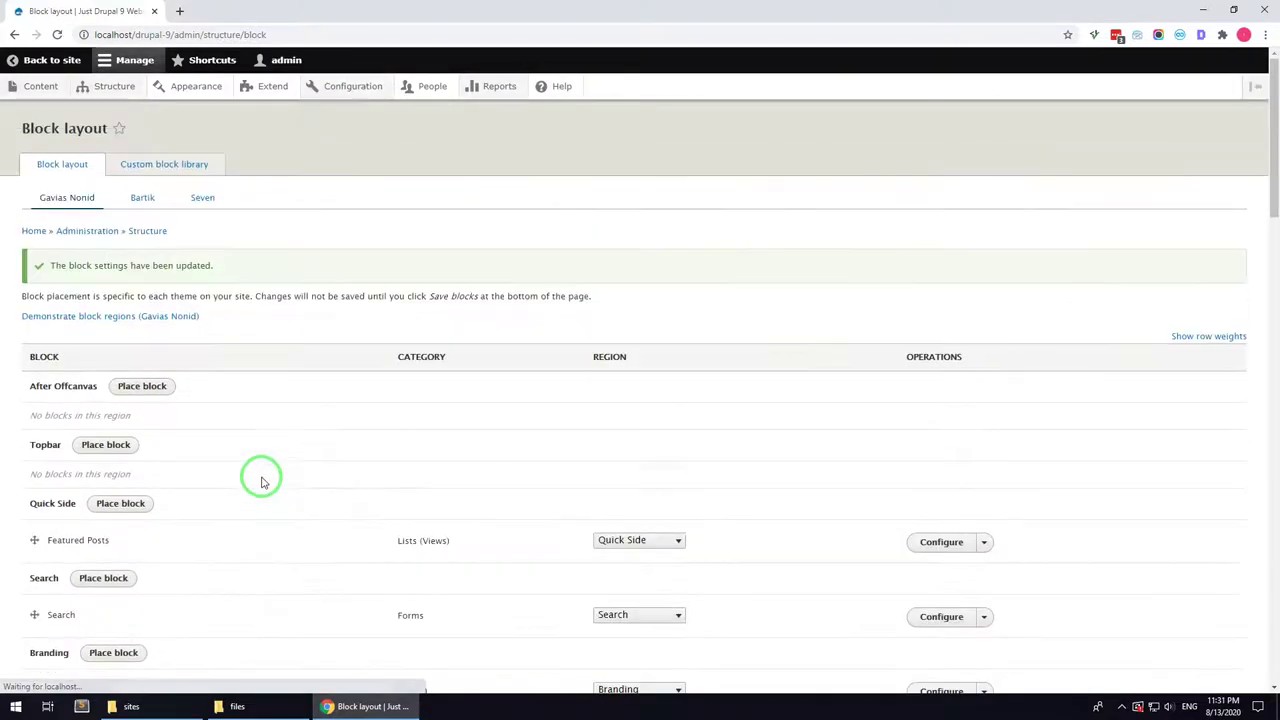
scroll(262, 483, "down", 3)
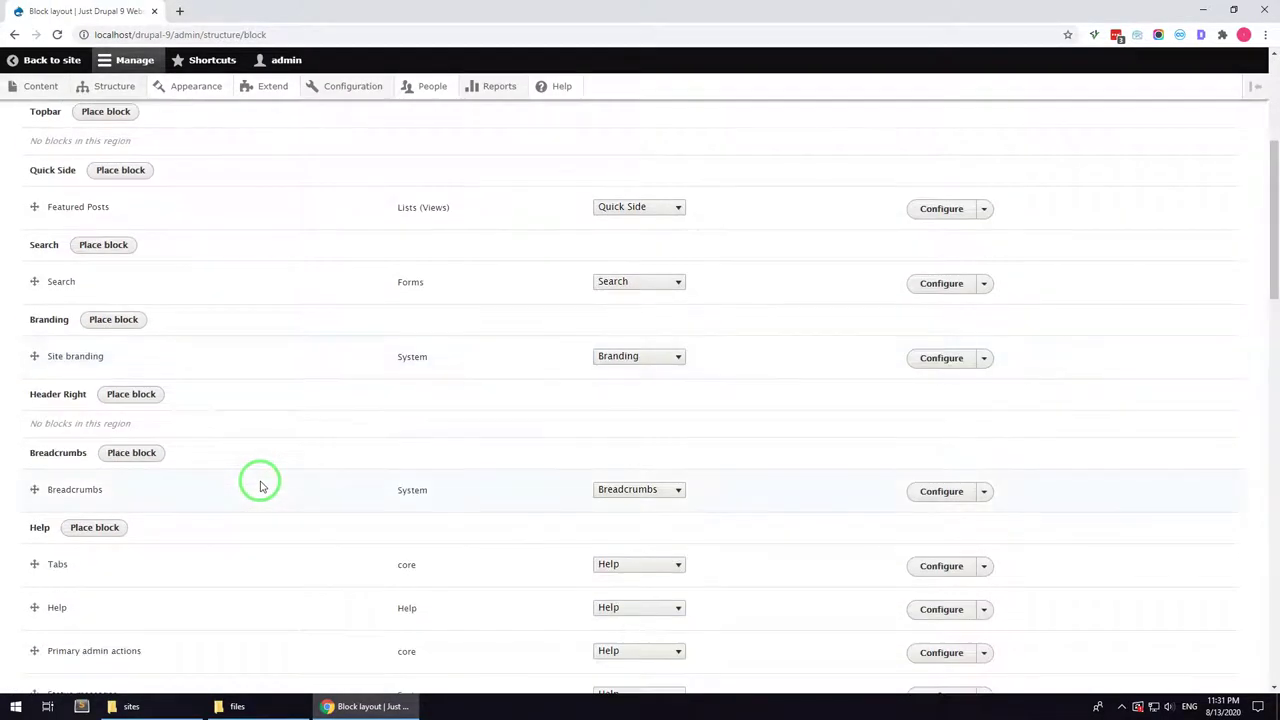
scroll(260, 486, "down", 1)
left_click(915, 291)
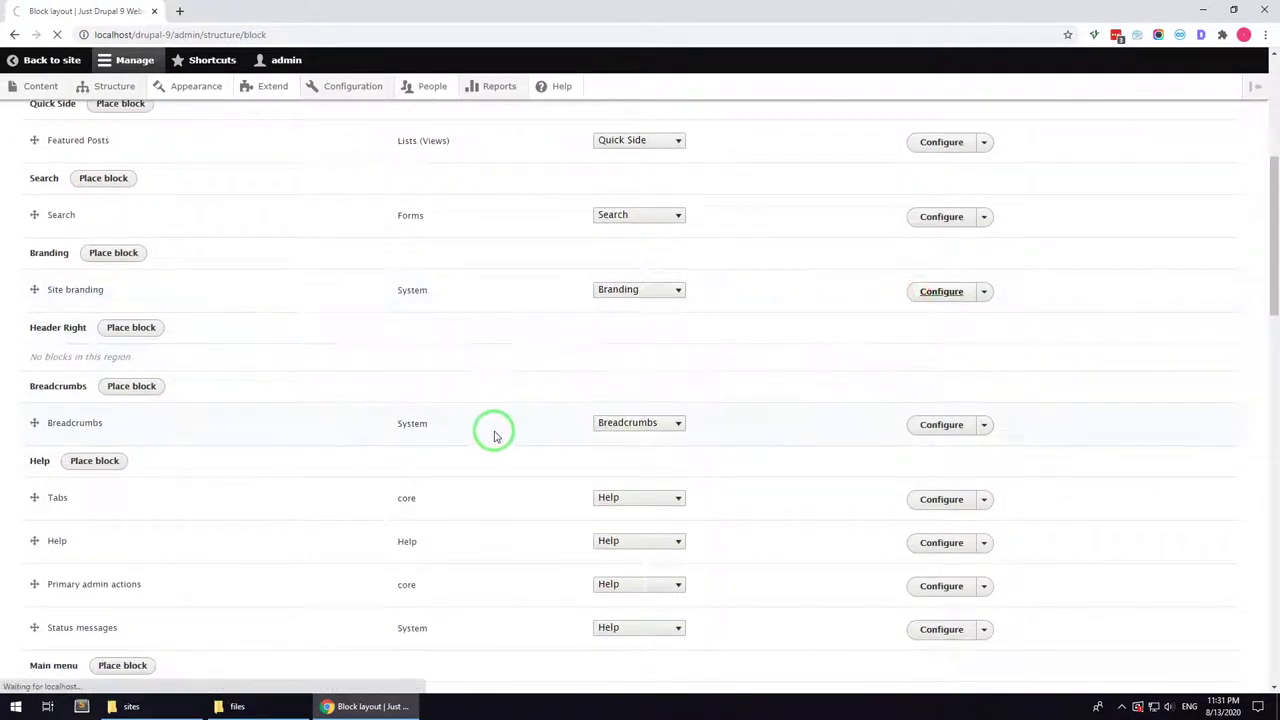
left_click(39, 377)
left_click(39, 342)
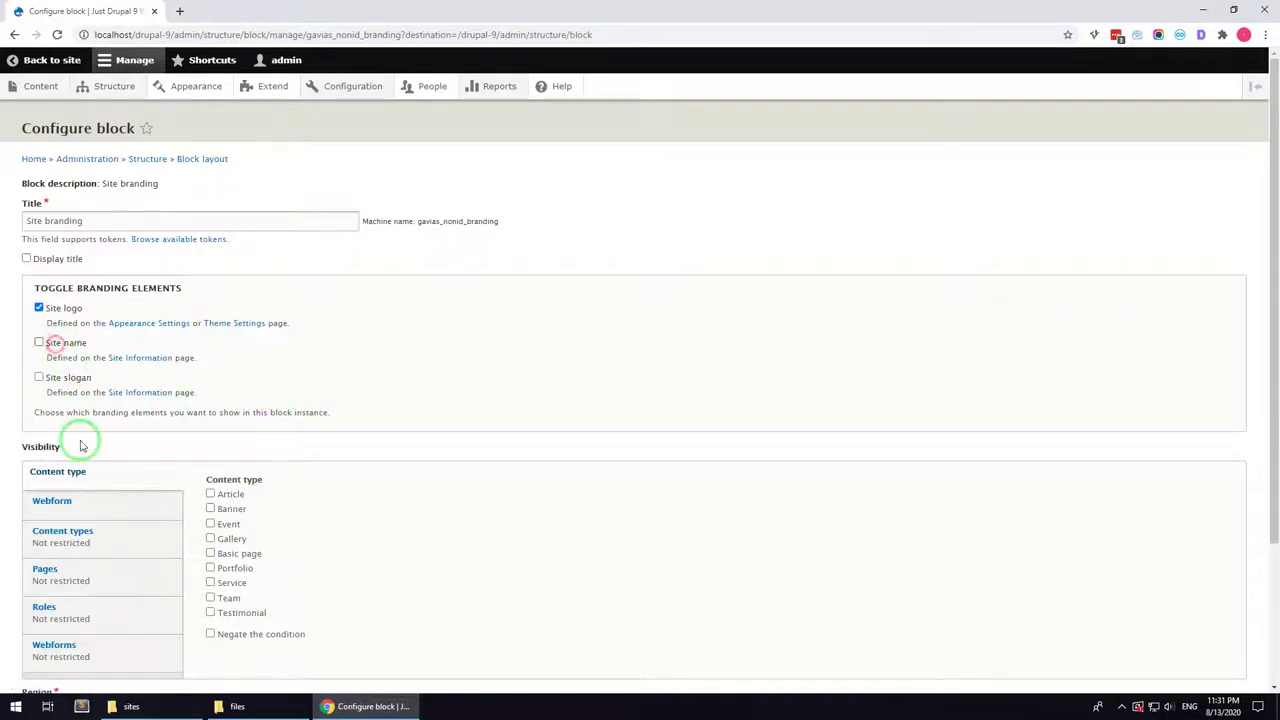
scroll(82, 446, "down", 2)
left_click(61, 619)
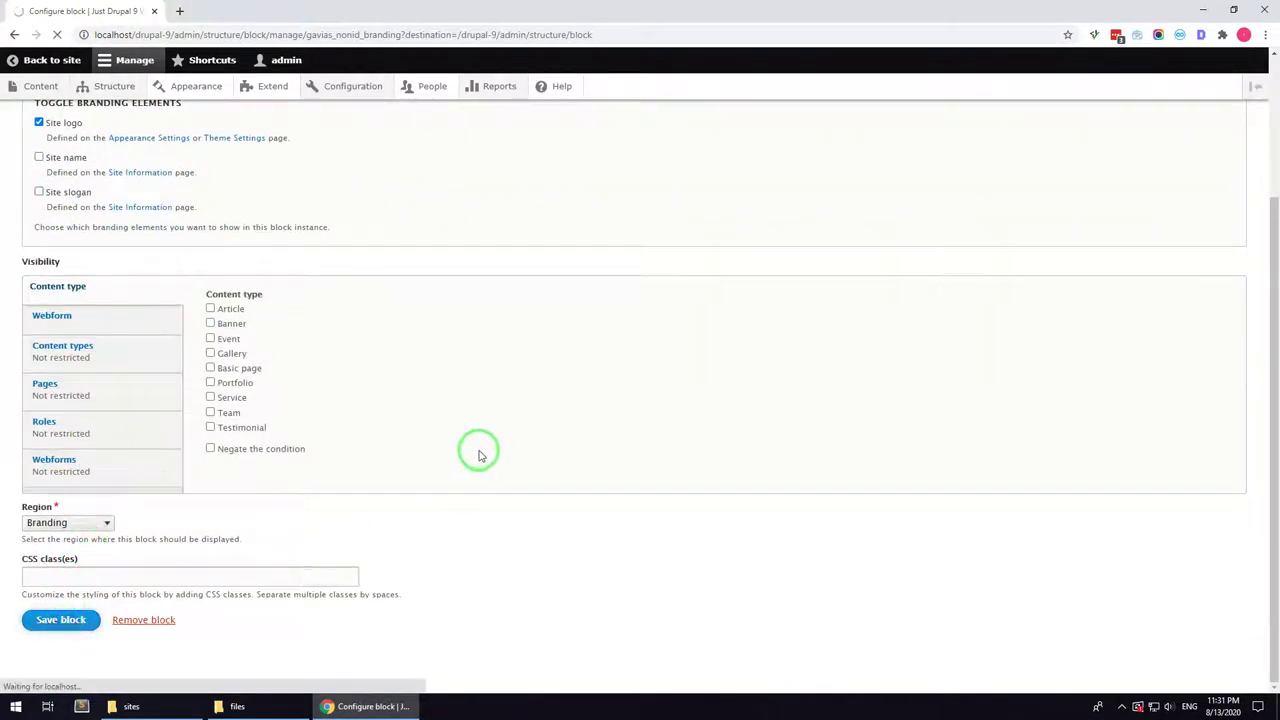
- Set the Main navigation block's number of levels to display to Unlimited and save the block
scroll(476, 457, "down", 7)
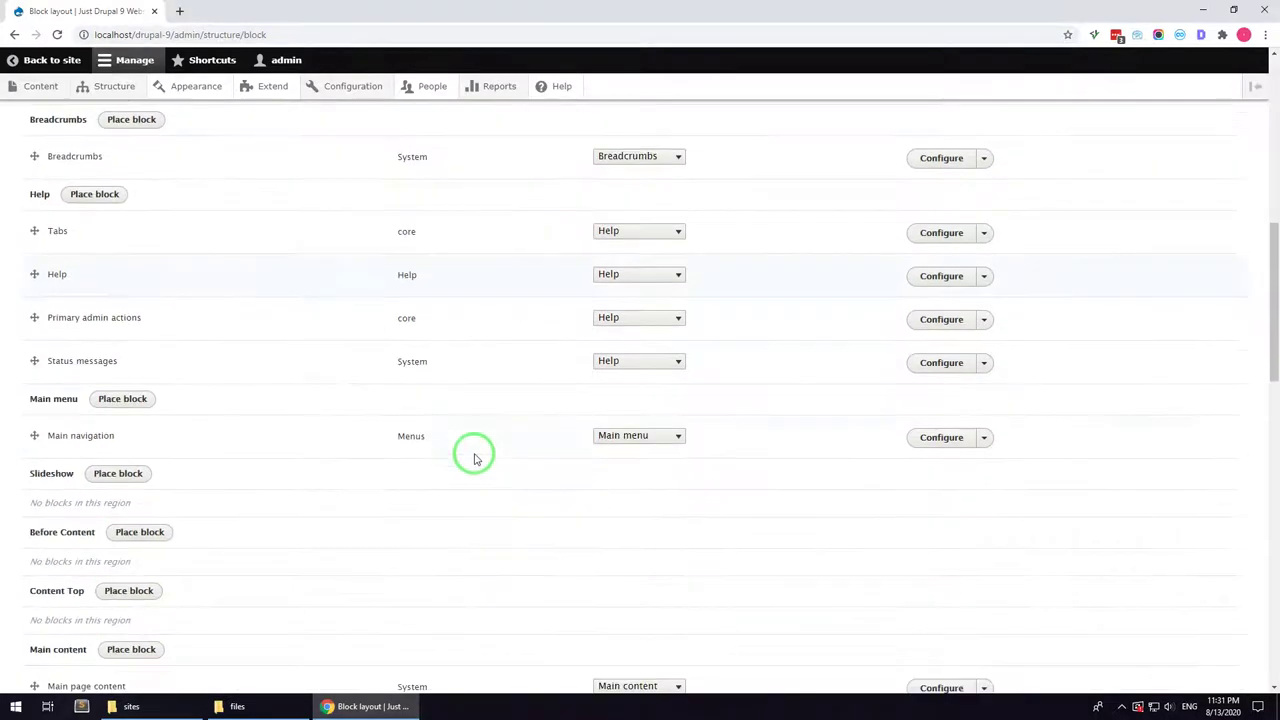
scroll(476, 455, "up", 1)
scroll(476, 452, "down", 3)
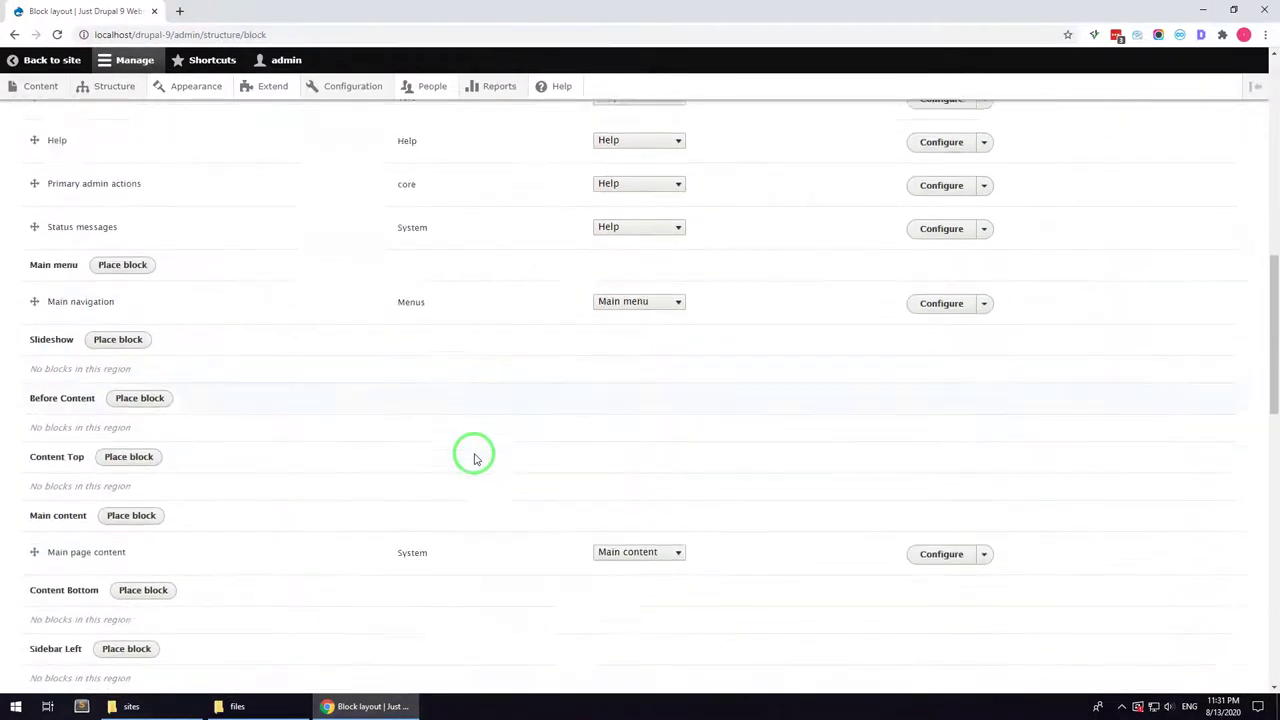
left_click(933, 241)
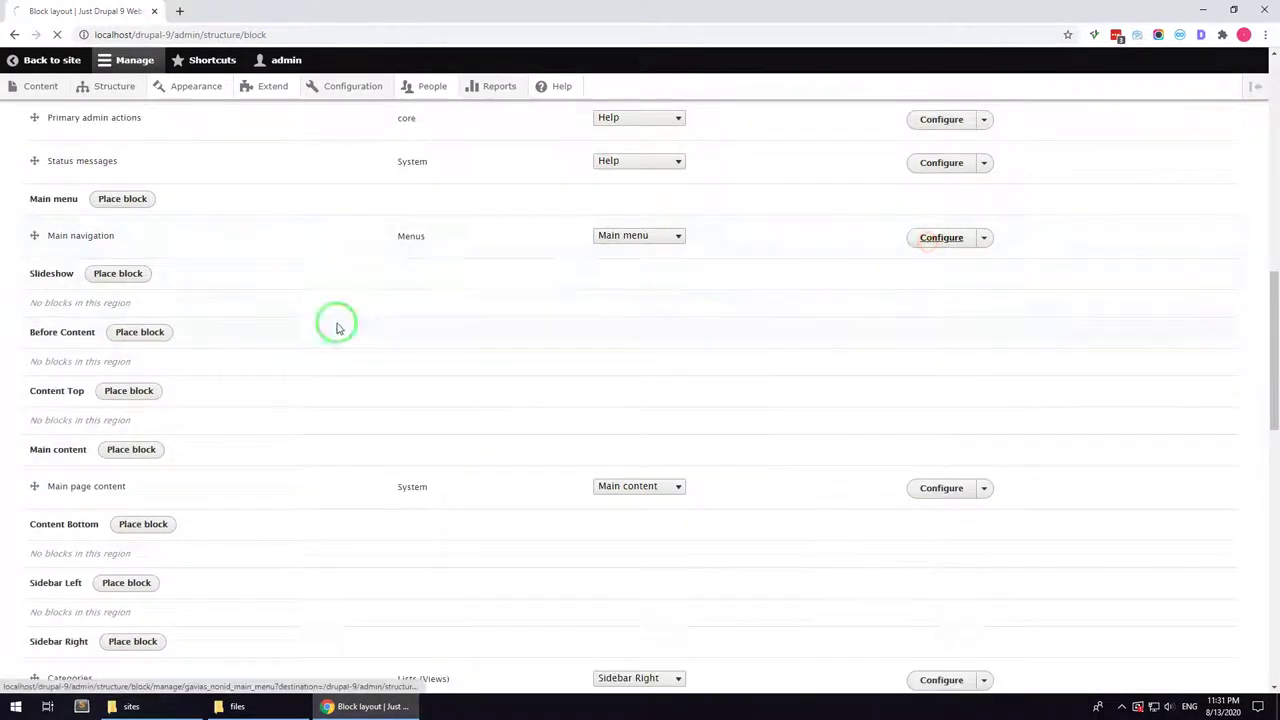
left_click(52, 370)
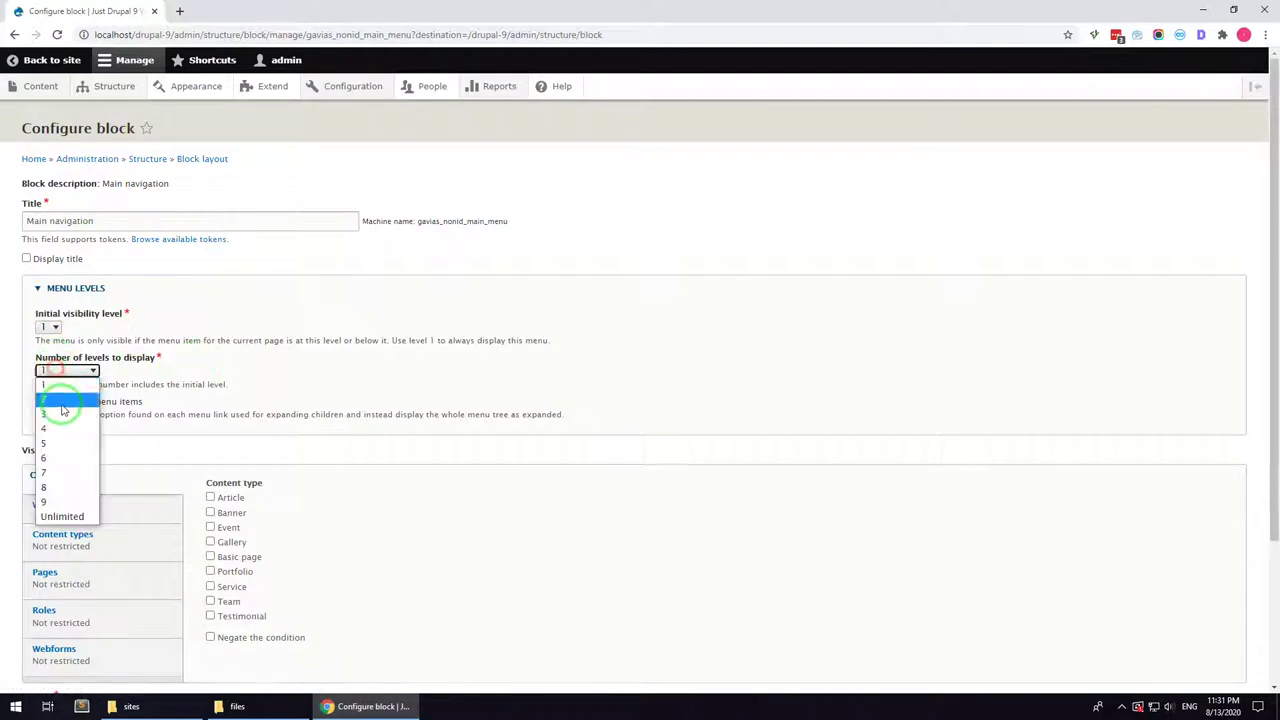
left_click(62, 515)
scroll(74, 580, "down", 3)
left_click(61, 619)
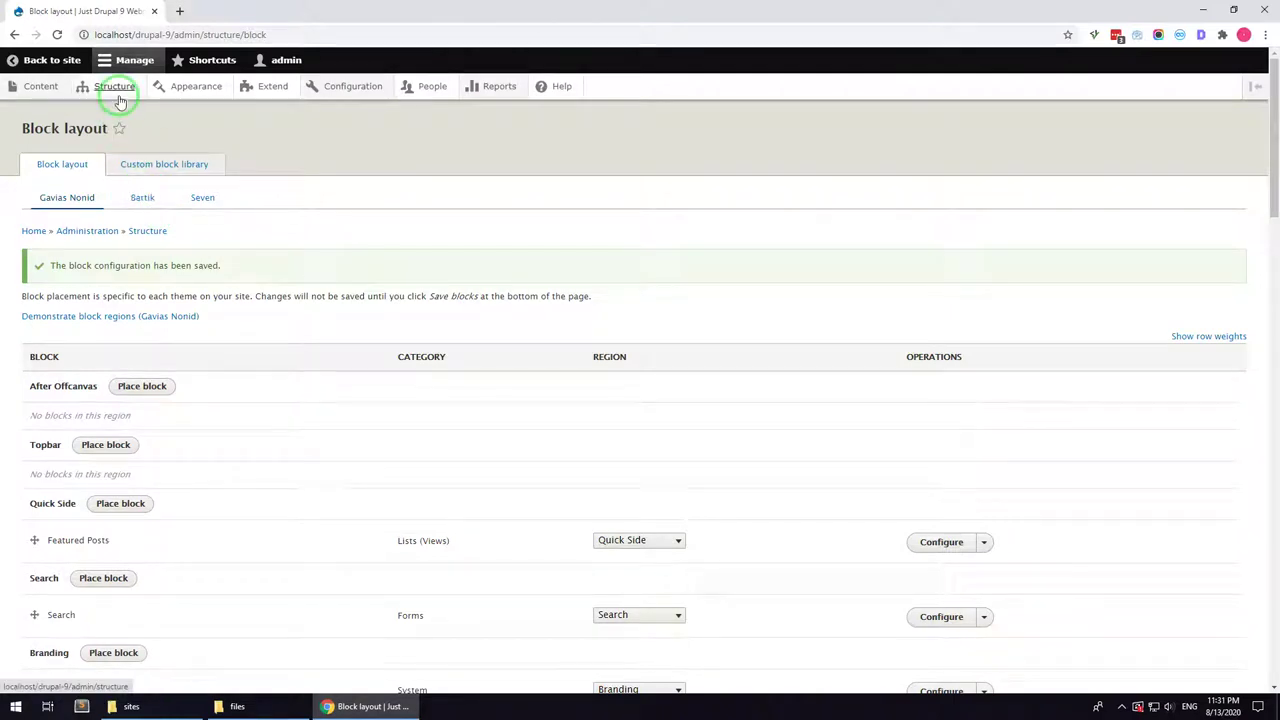
- Start a new Basic page in the site content and title it Home Page
left_click(44, 92)
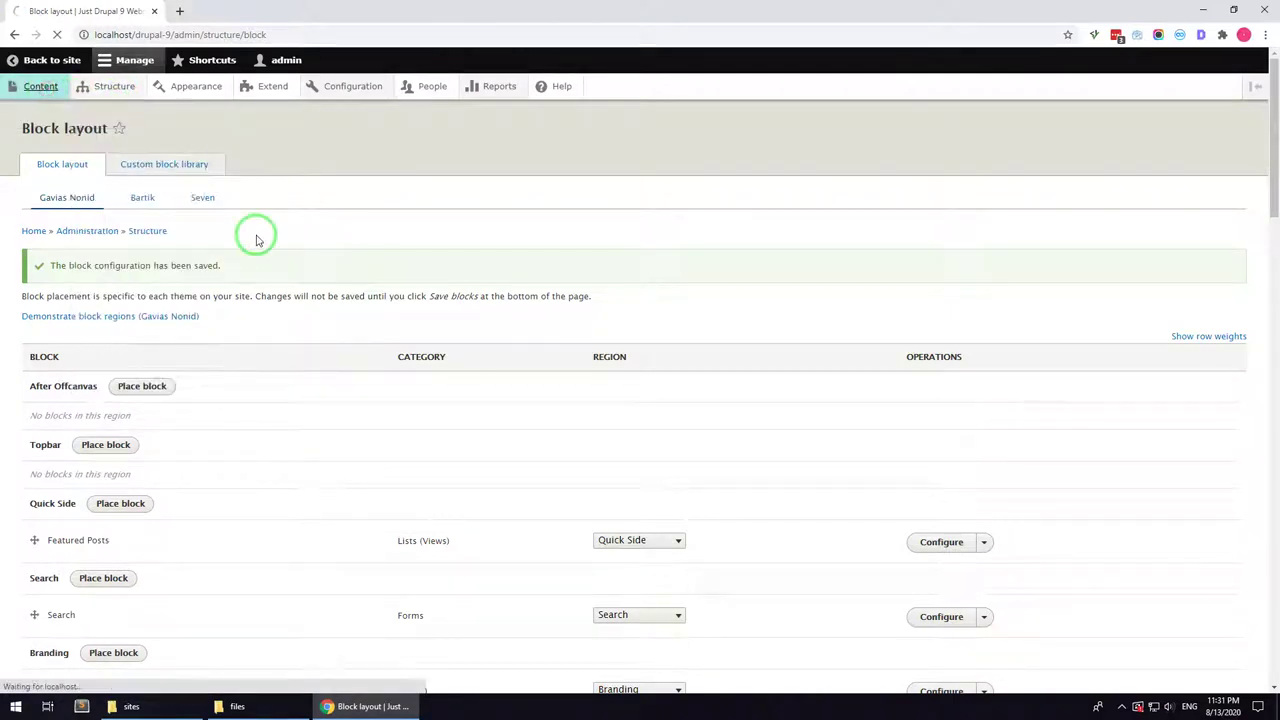
left_click(53, 232)
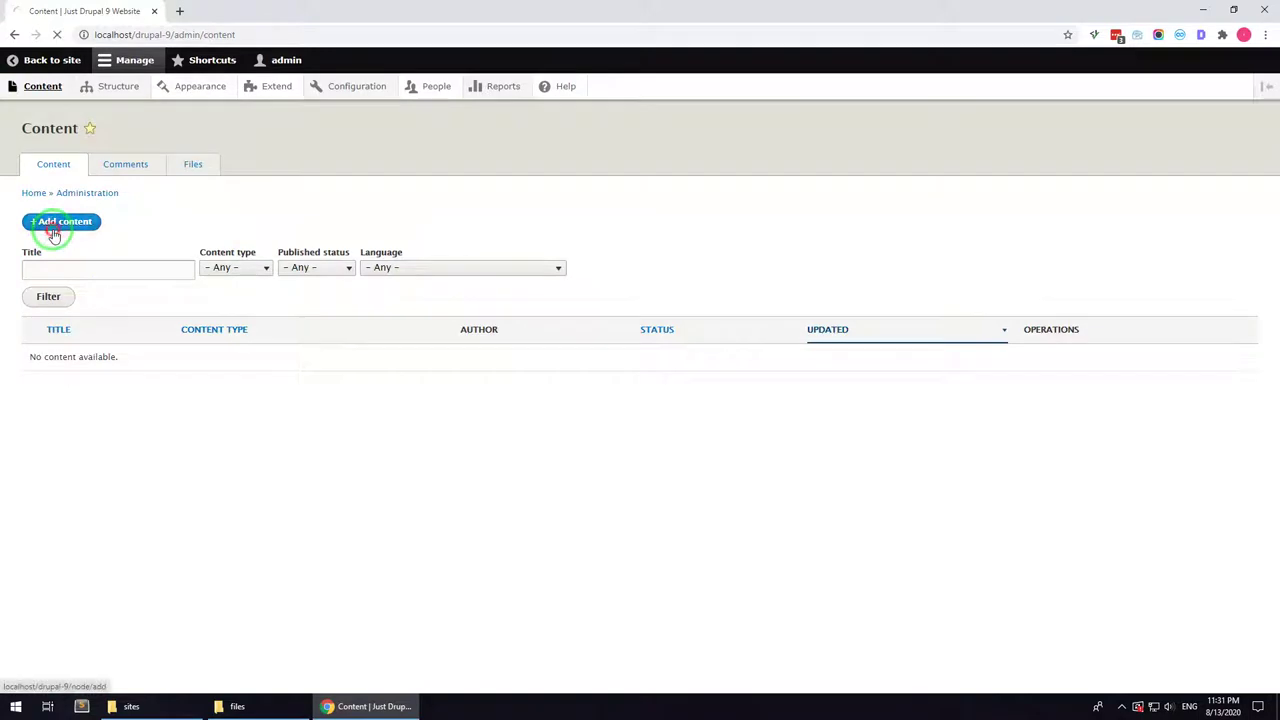
left_click(47, 339)
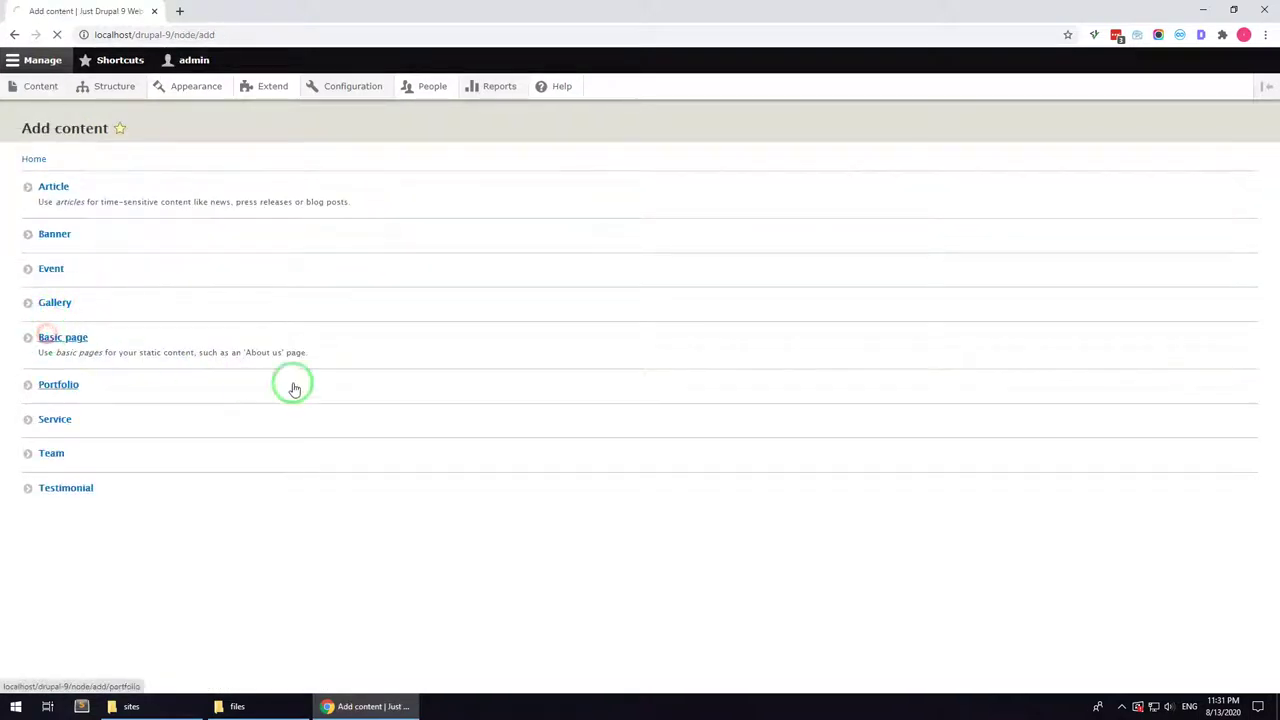
left_click(97, 200)
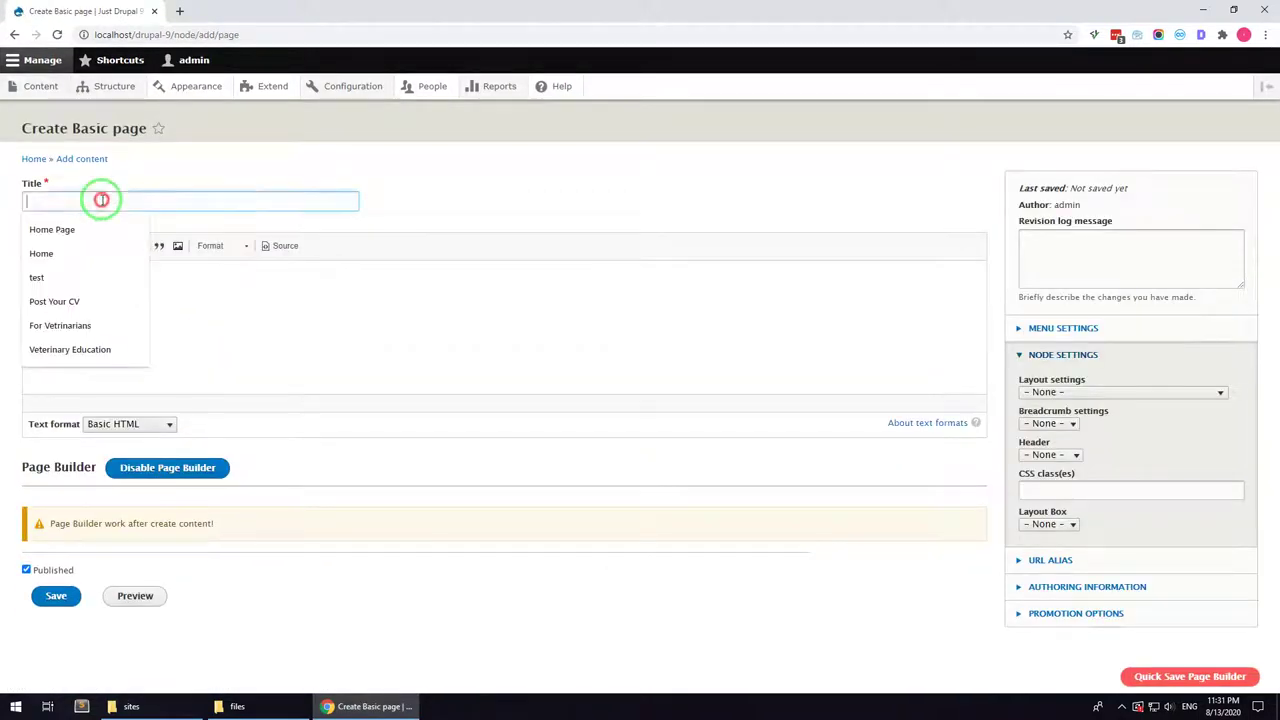
left_click(57, 229)
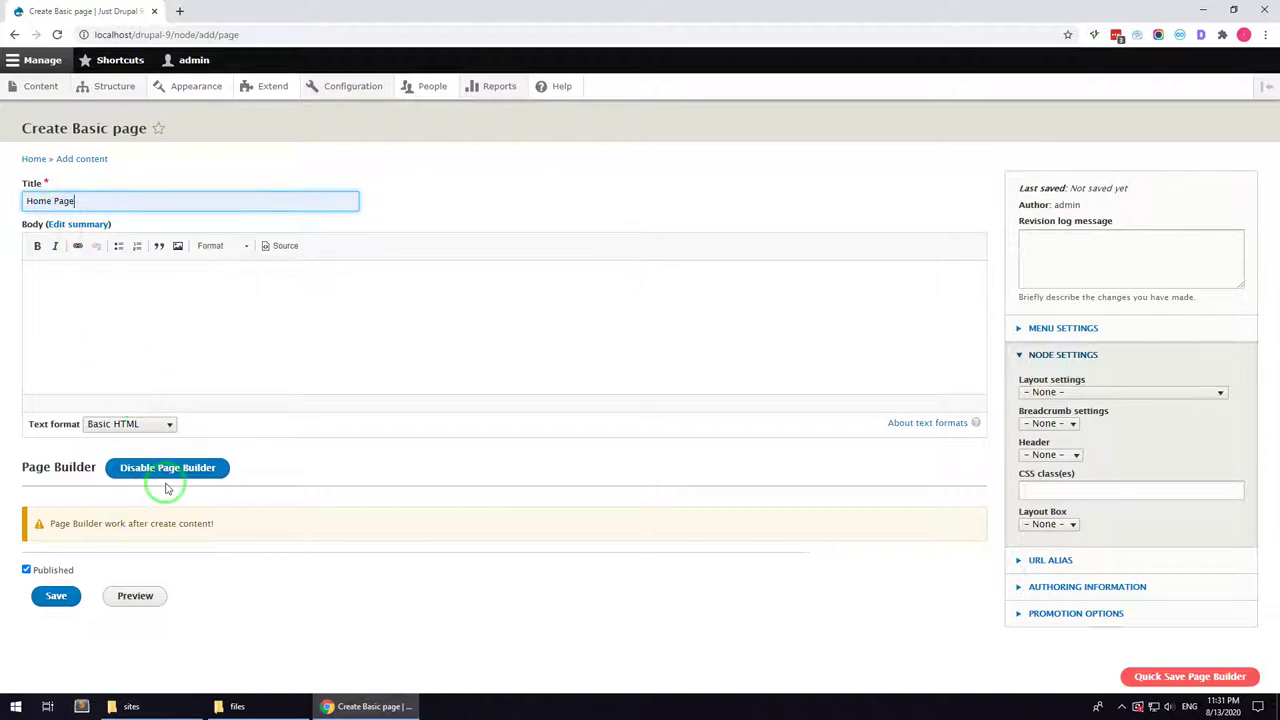
- Set the page layout to "Fullwith no sidebar (use for block builder)" with CSS class hidden-title, and save the page
left_click(1034, 399)
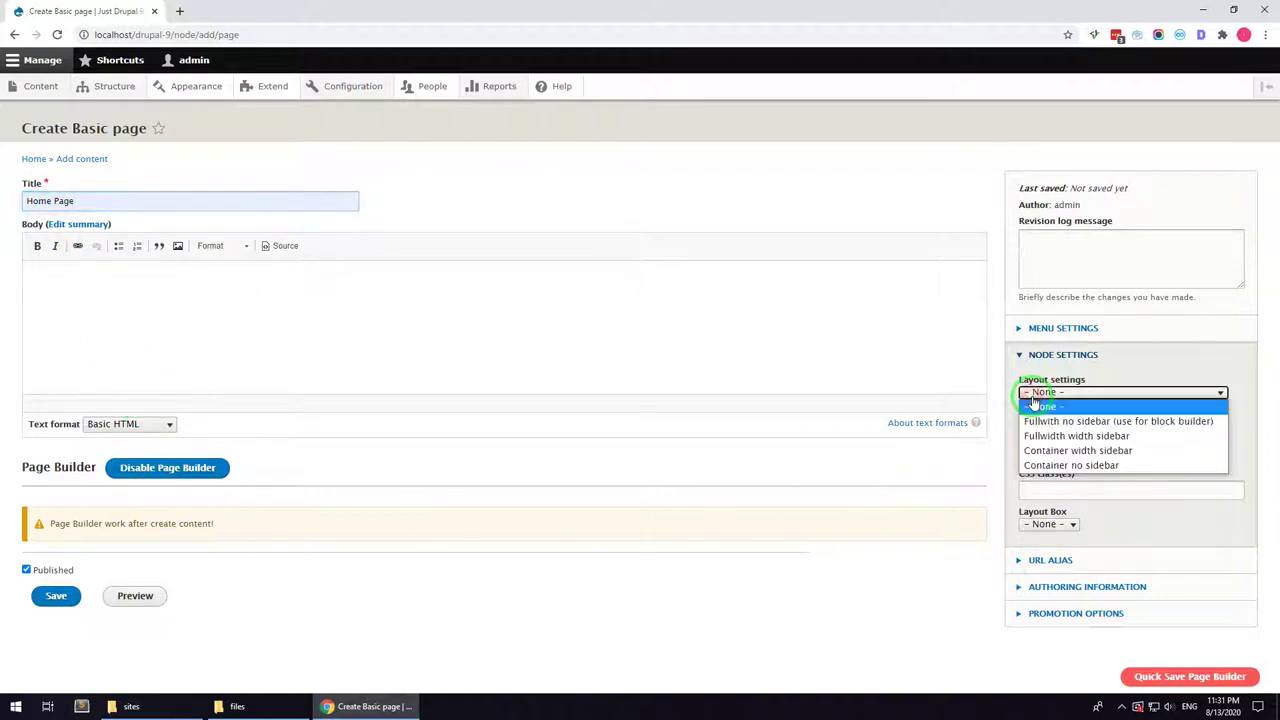
left_click(1043, 421)
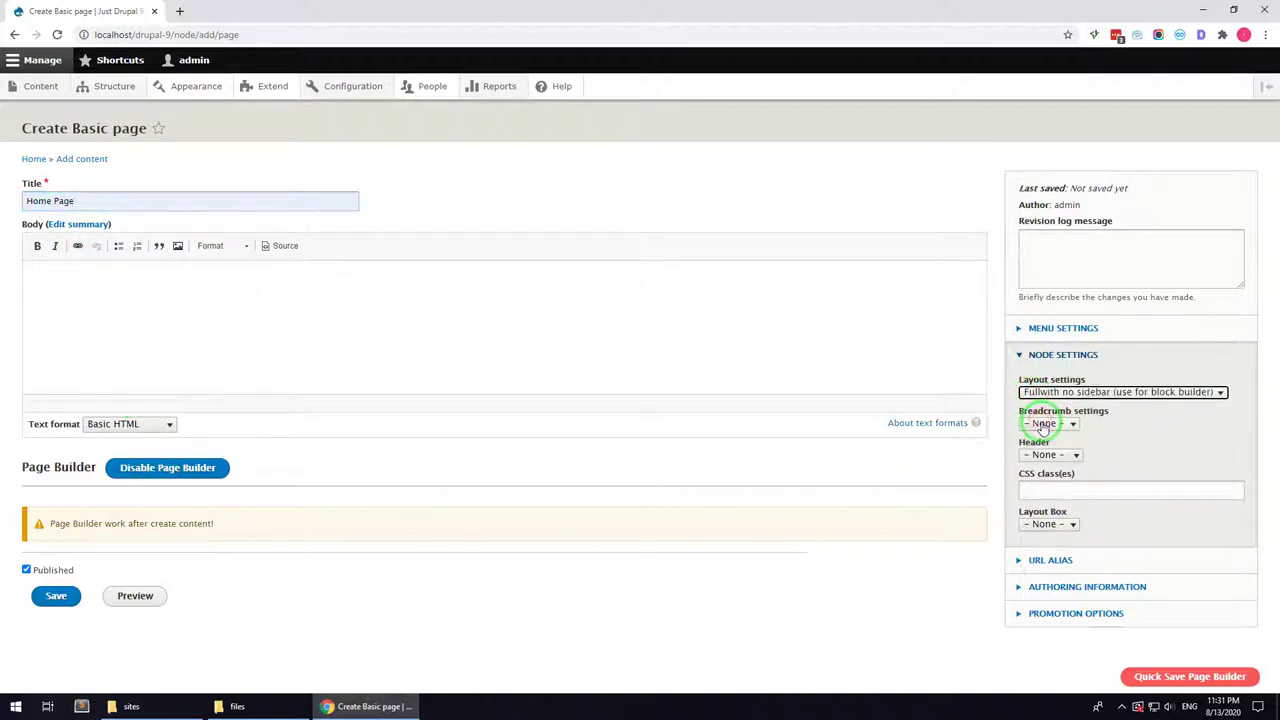
left_click(1033, 485)
left_click(1032, 518)
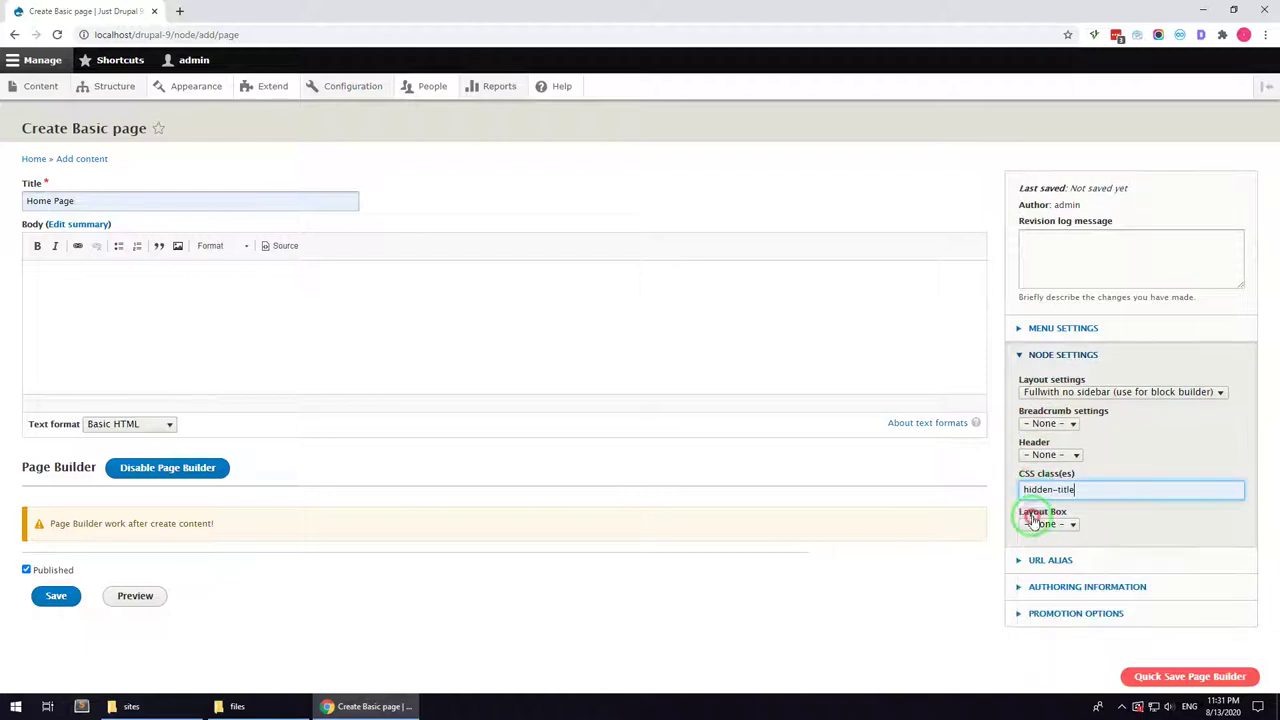
left_click(54, 598)
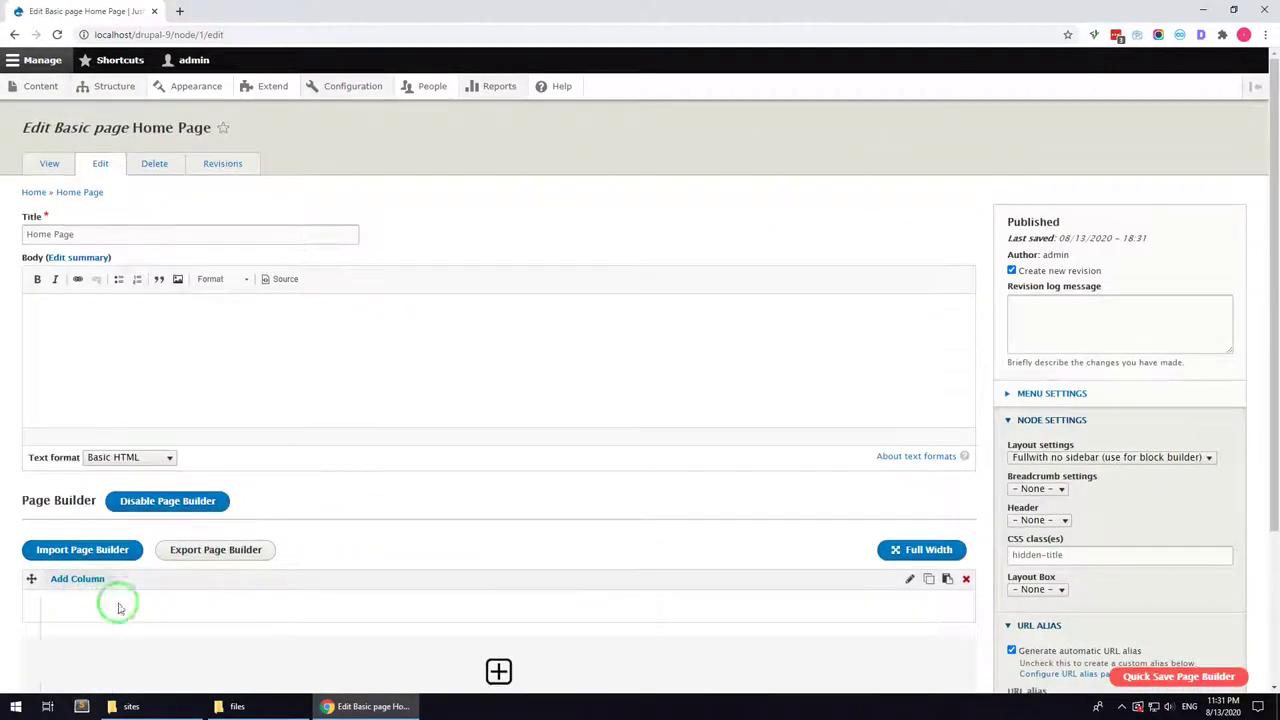
- Open the Page Builder import for Home Page, and switch to File Explorer to open the Nonid theme's main package folder
scroll(117, 600, "down", 2)
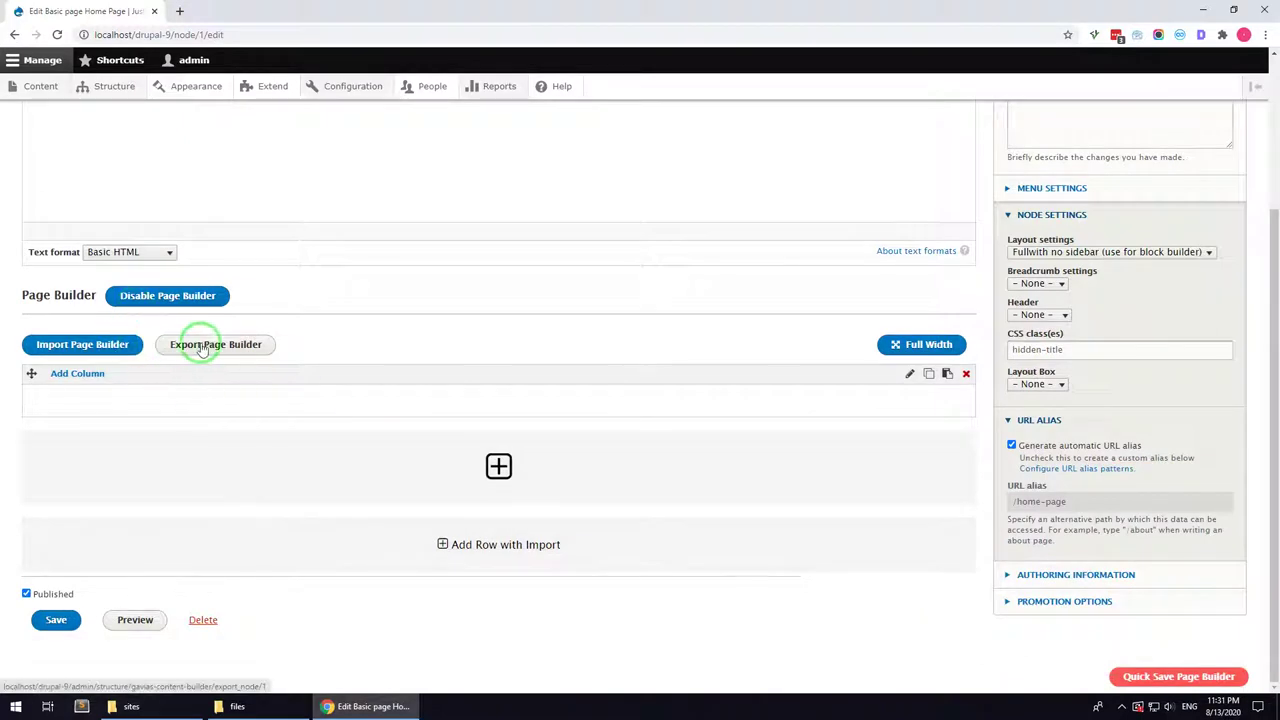
left_click(89, 354)
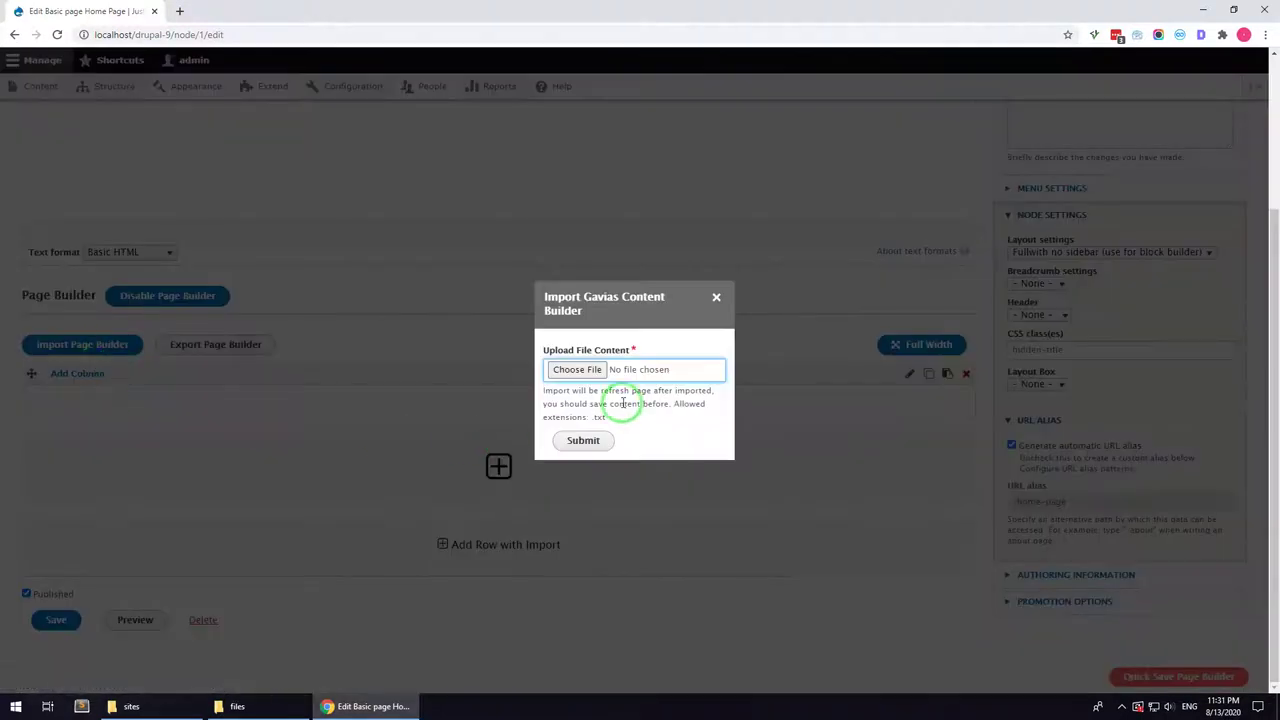
left_click(237, 706)
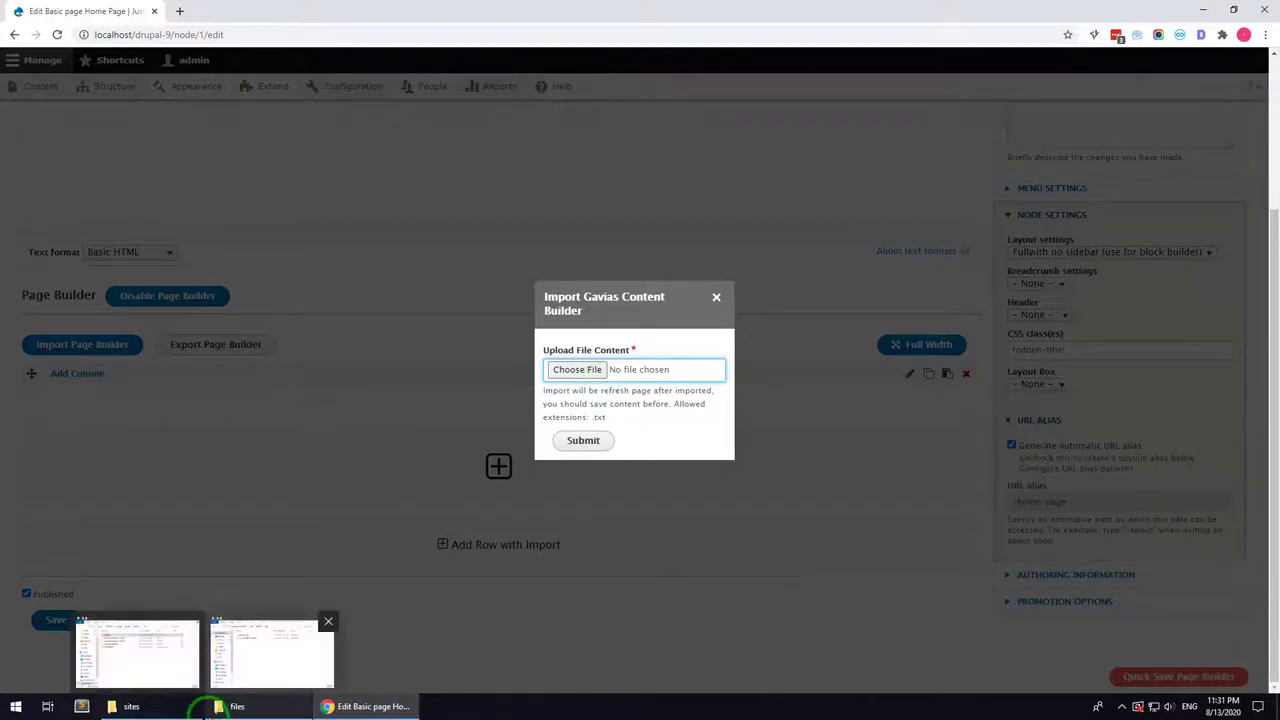
left_click(177, 680)
left_click(198, 708)
left_click(218, 706)
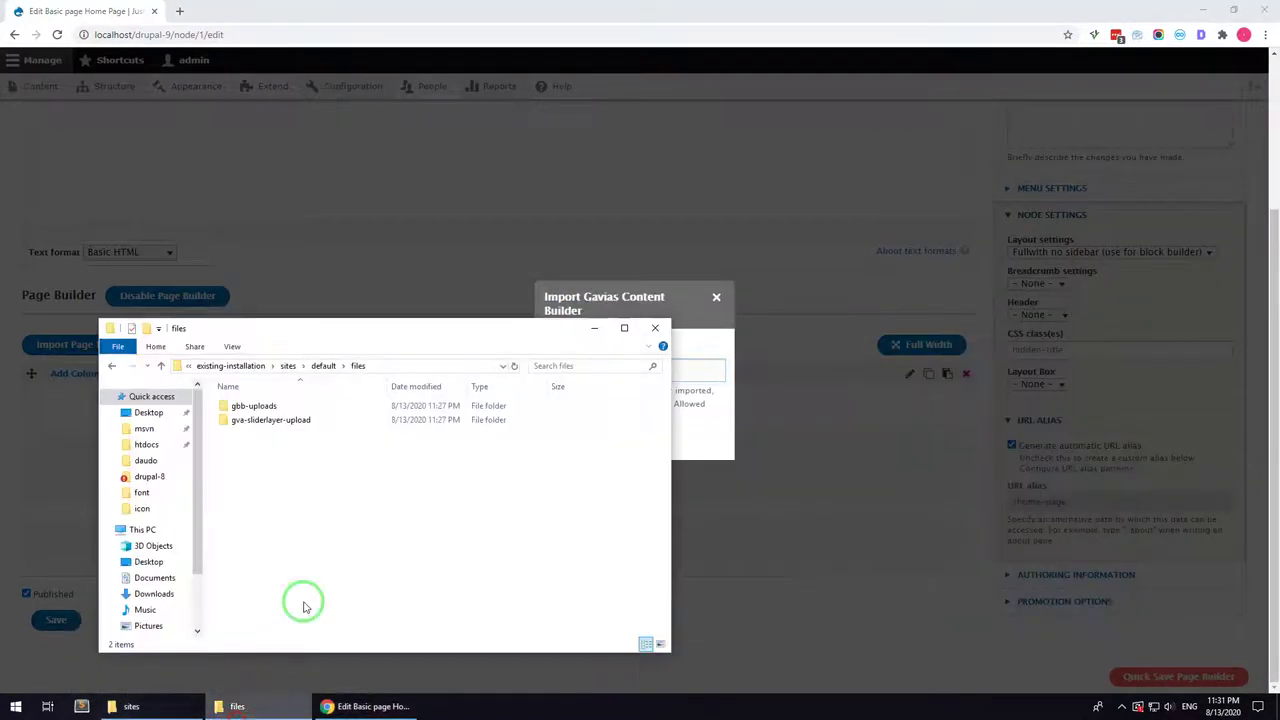
left_click(248, 367)
left_click(300, 367)
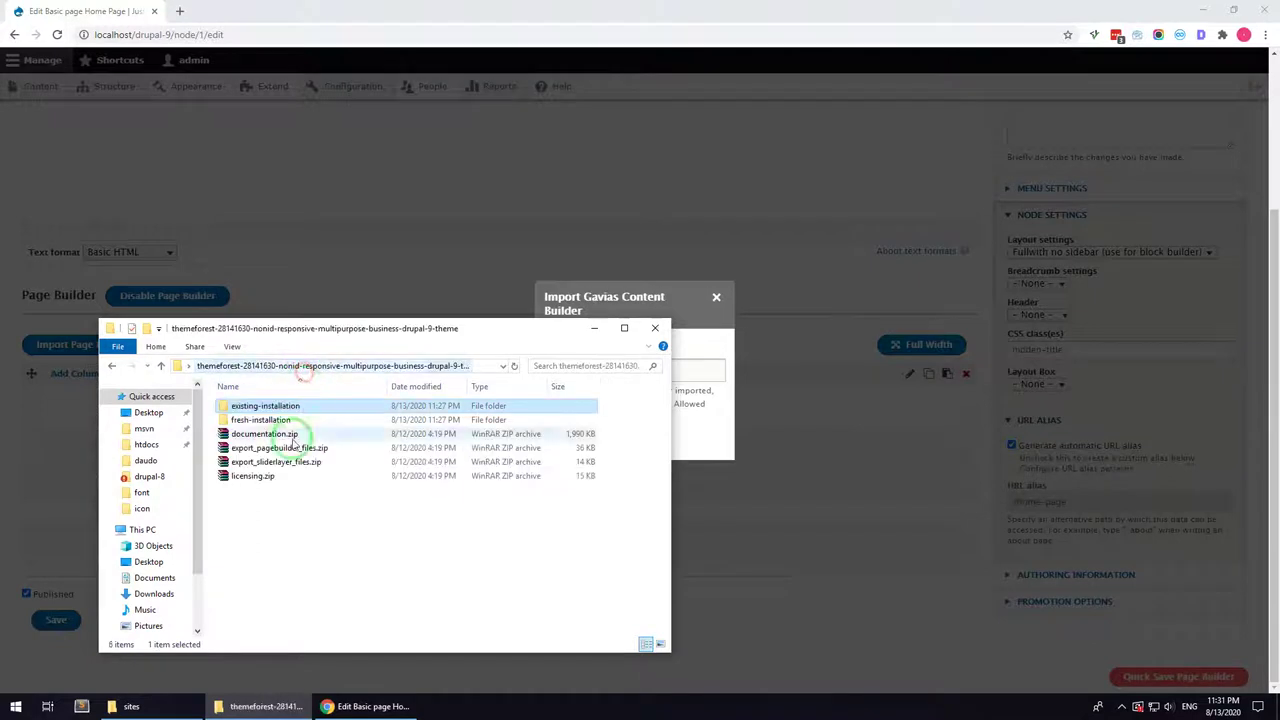
- Extract export_pagebuilder_files.zip into its own folder within the Nonid theme package
left_click(258, 448)
right_click(261, 448)
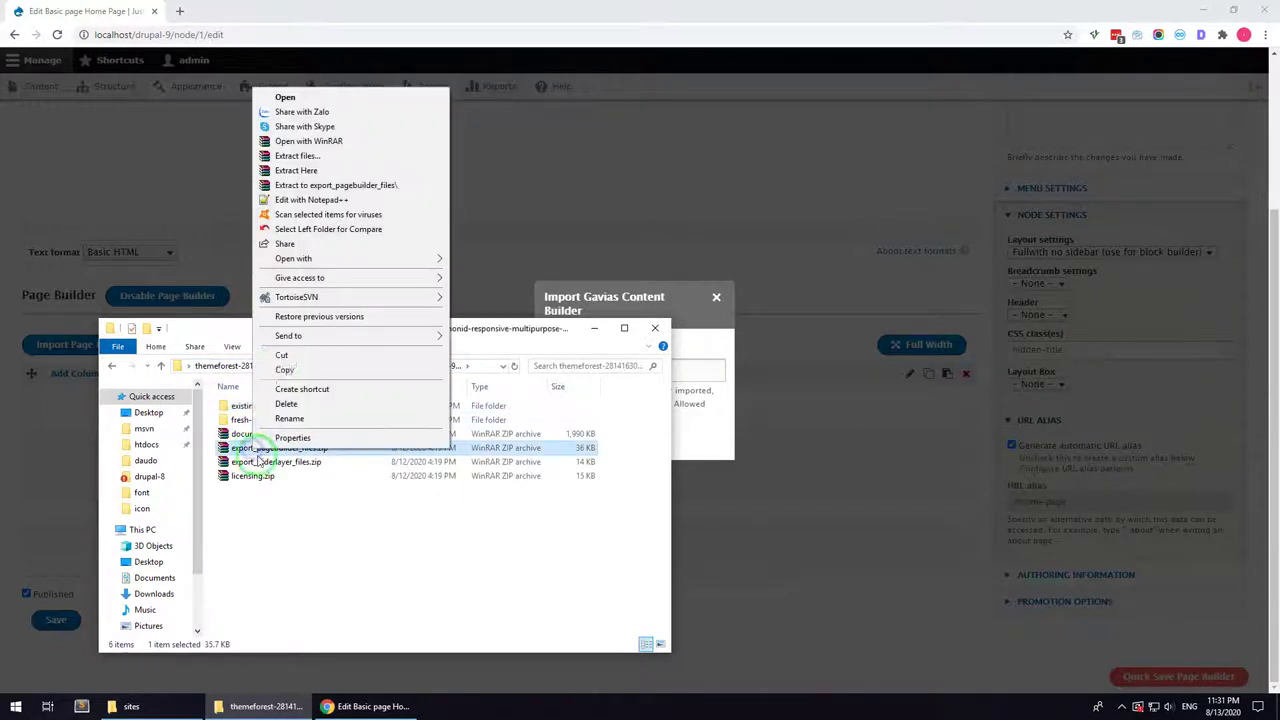
left_click(320, 185)
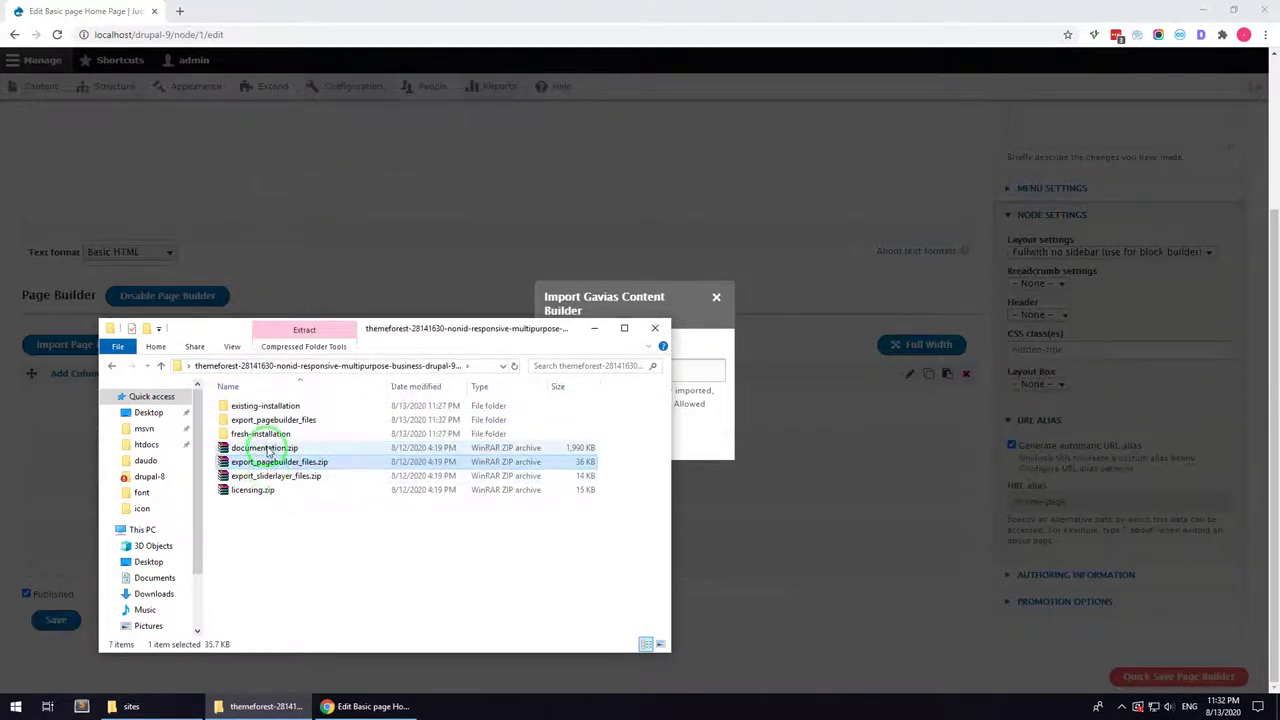
- Upload home-1.txt from the extracted export_pagebuilder_files folder to the Page Builder import and submit it
double_click(252, 419)
left_click_drag(287, 345, 153, 412)
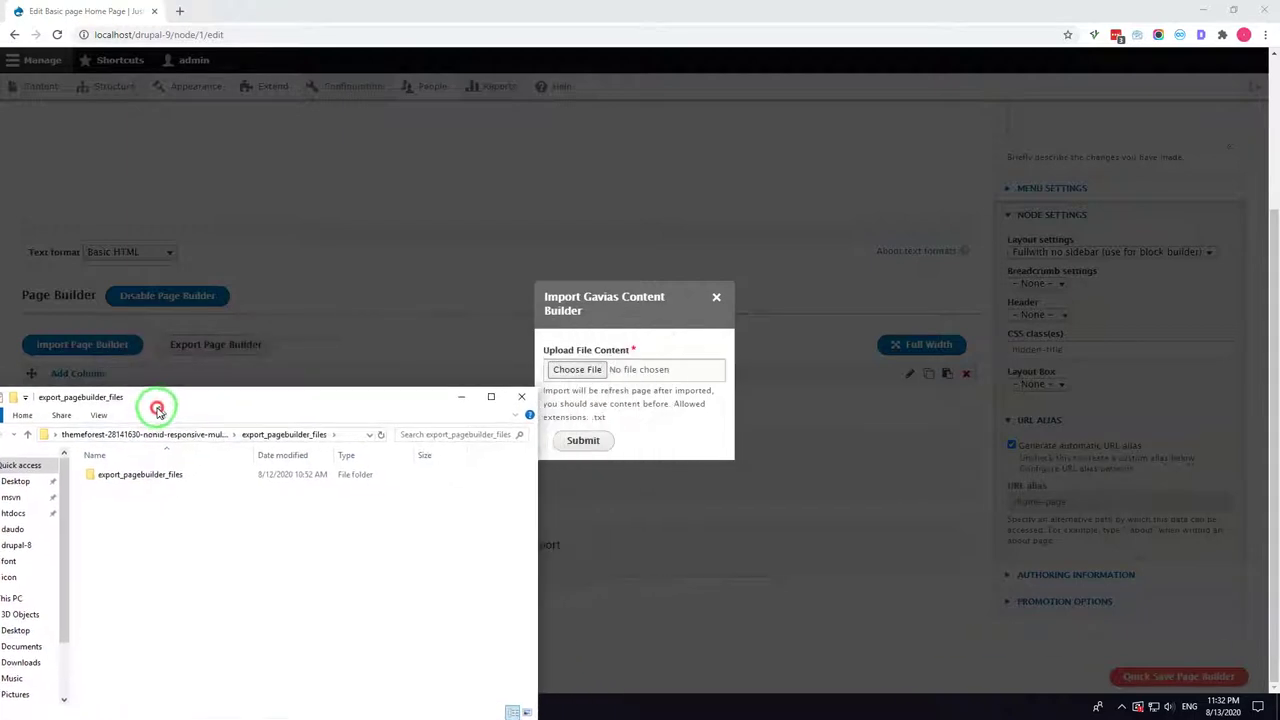
double_click(128, 477)
scroll(162, 604, "down", 3)
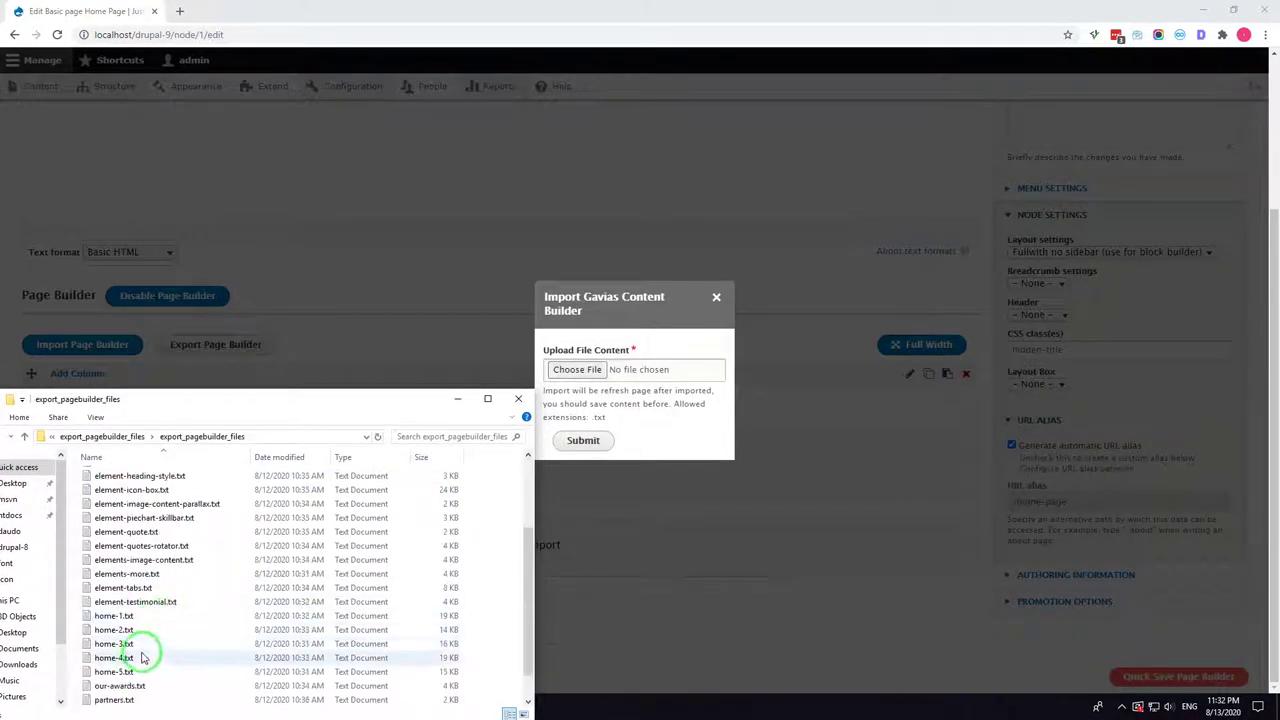
left_click_drag(125, 614, 570, 372)
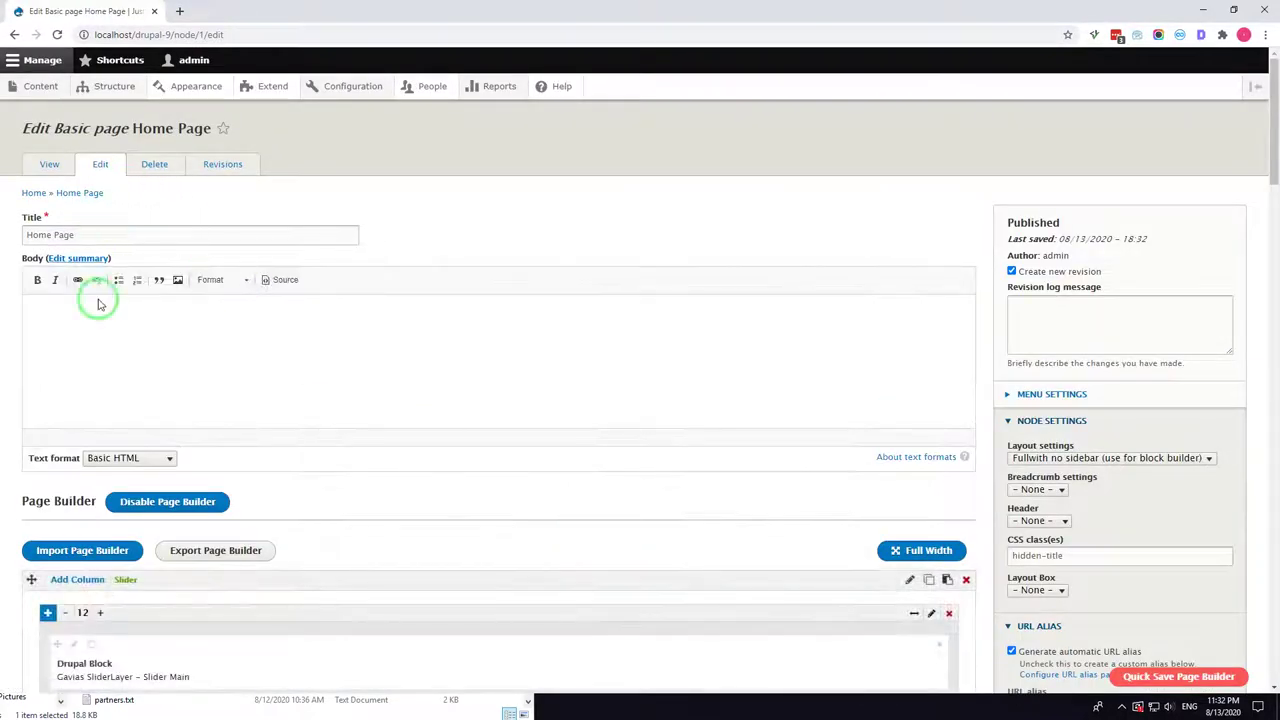
- Examine the rows and elements imported into the Home Page's Page Builder
scroll(170, 420, "down", 10)
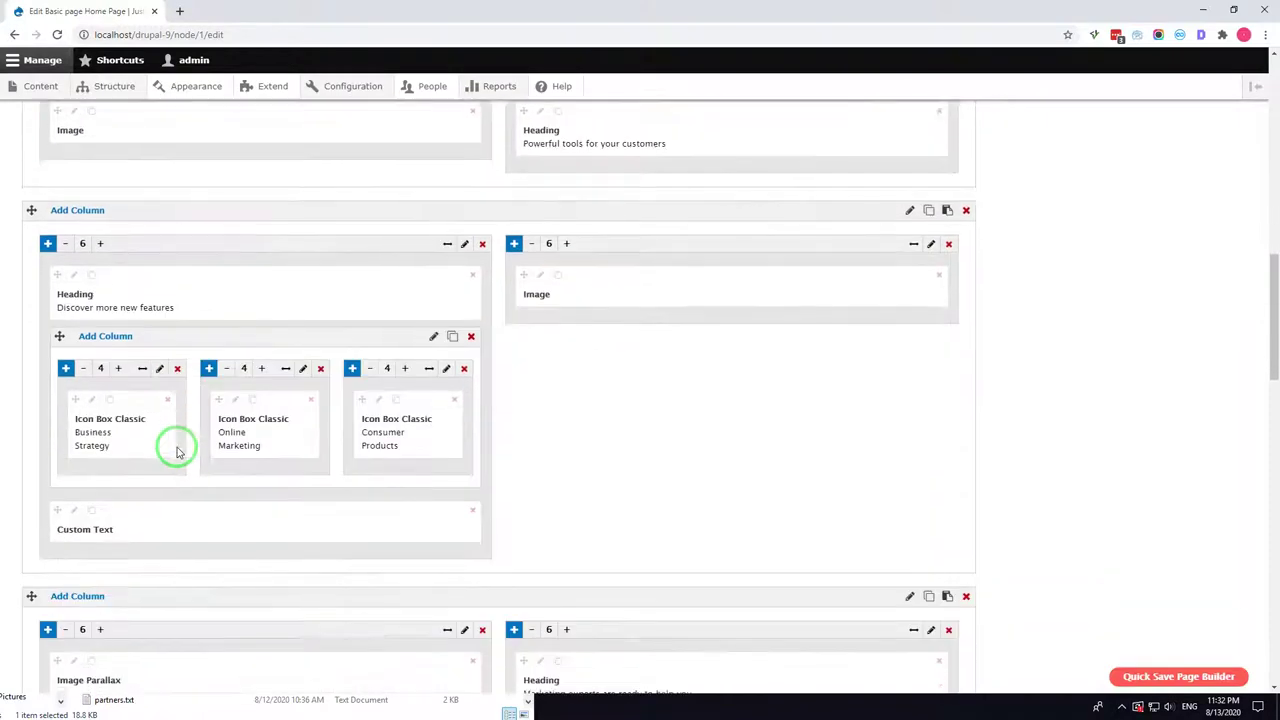
scroll(176, 452, "down", 15)
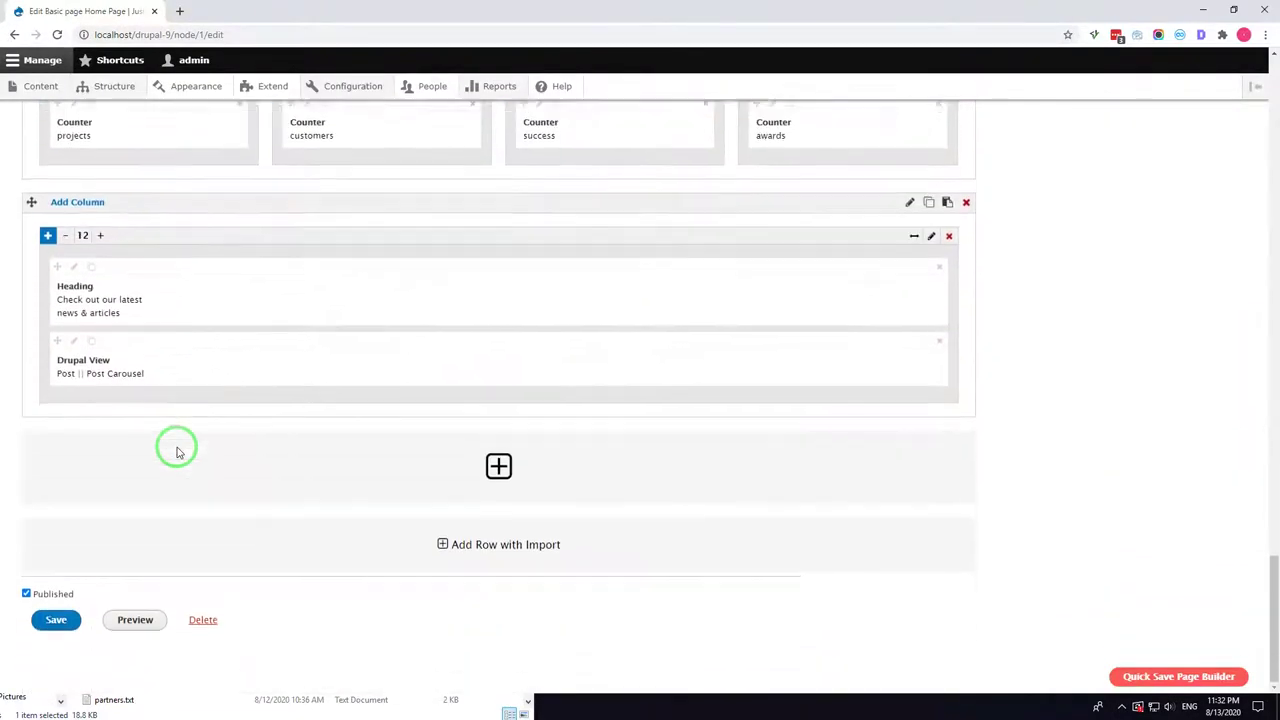
scroll(230, 480, "up", 2)
scroll(294, 503, "down", 3)
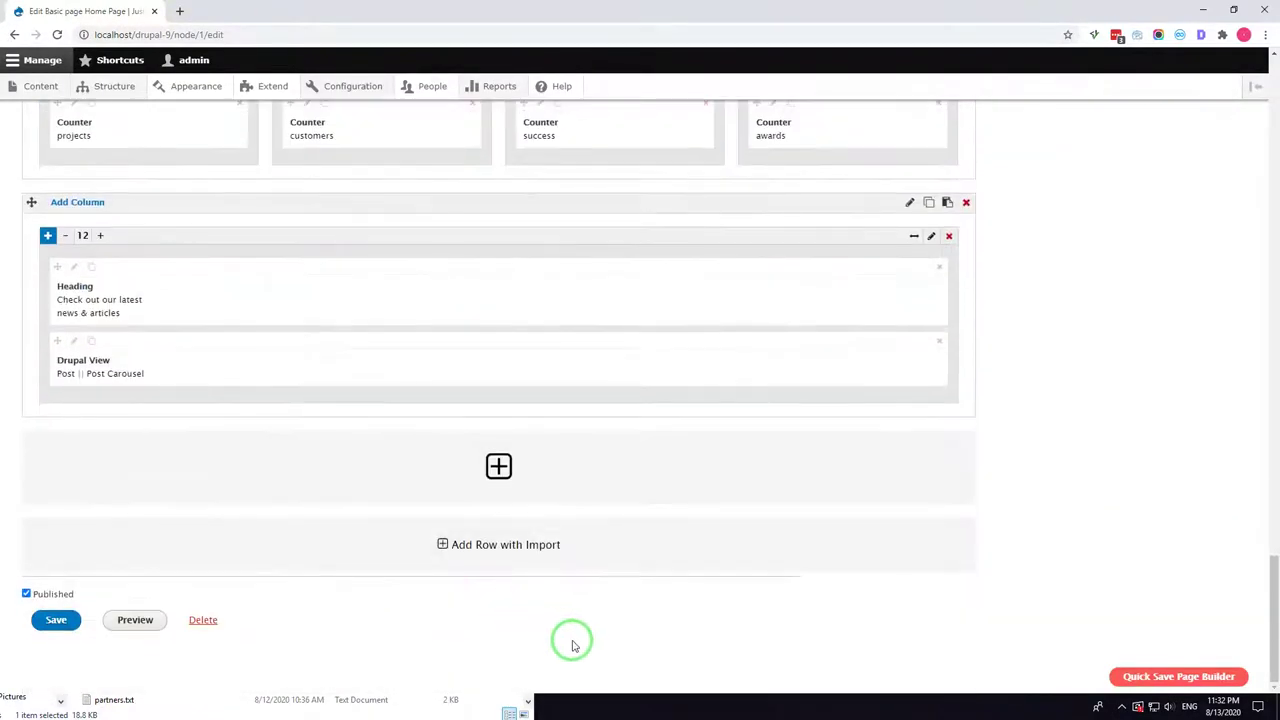
left_click(453, 709)
left_click_drag(422, 408, 448, 318)
left_click(660, 590)
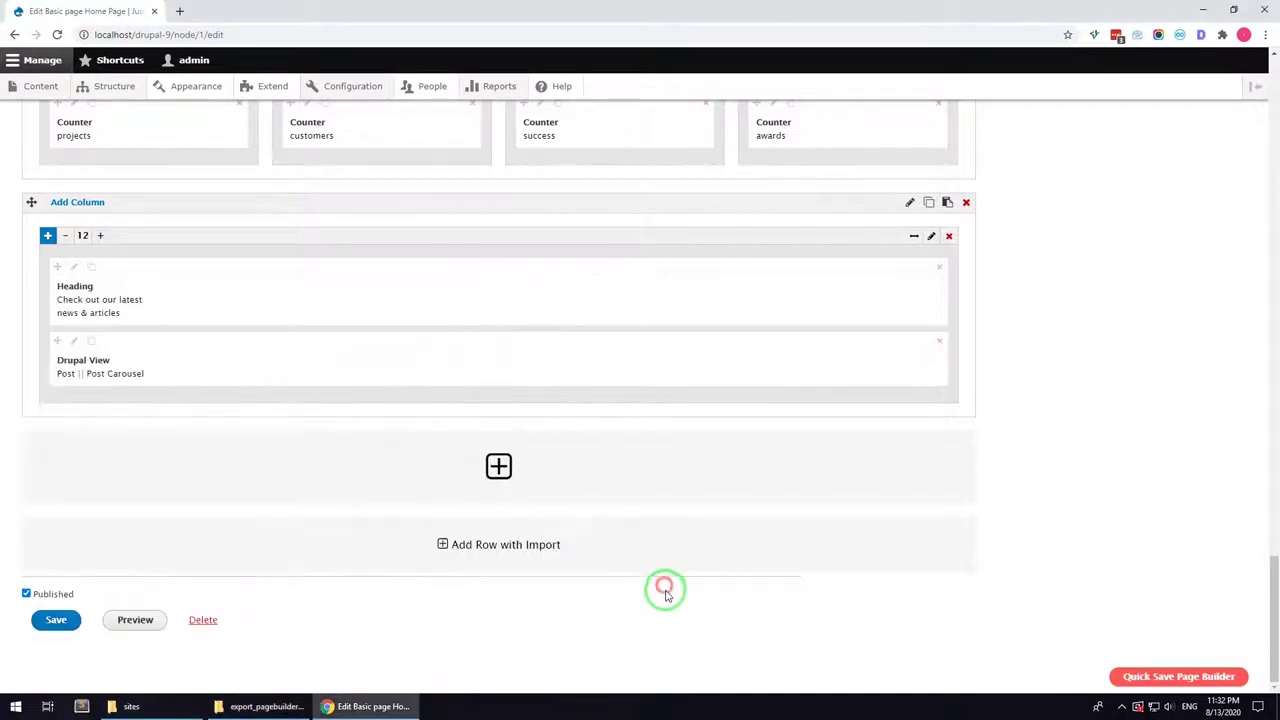
scroll(290, 605, "up", 5)
scroll(266, 593, "up", 15)
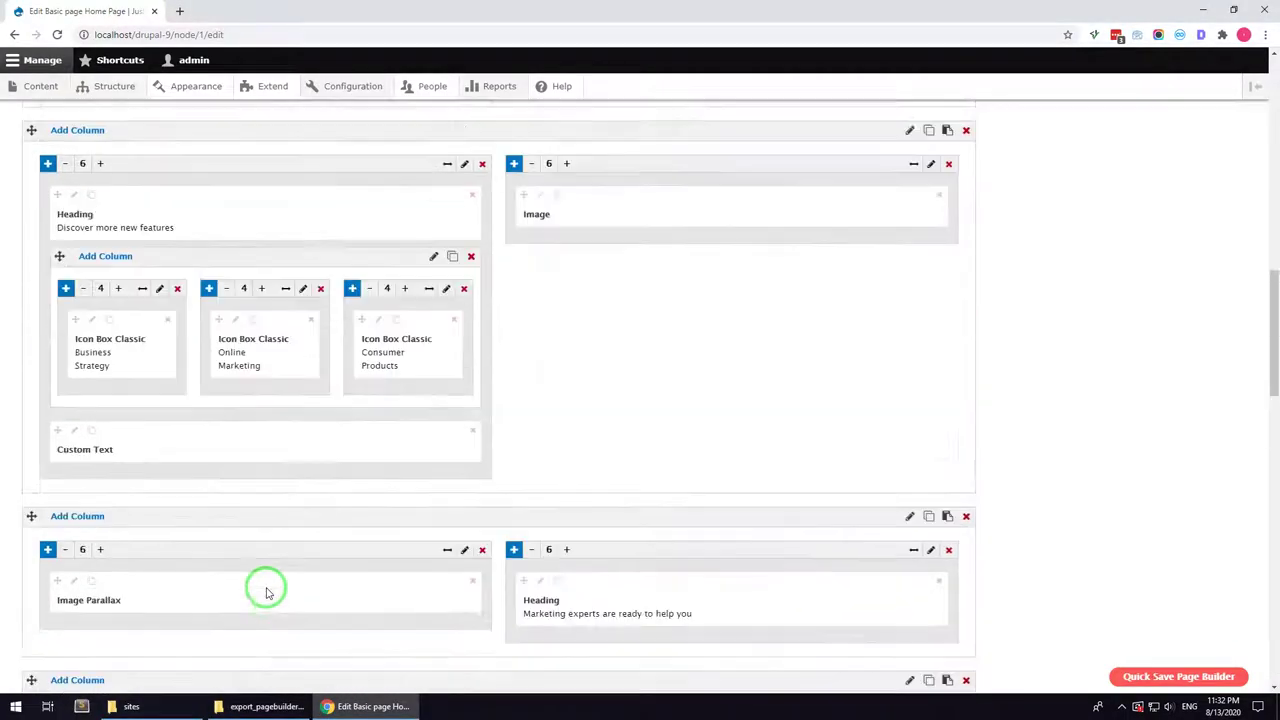
scroll(870, 489, "down", 2)
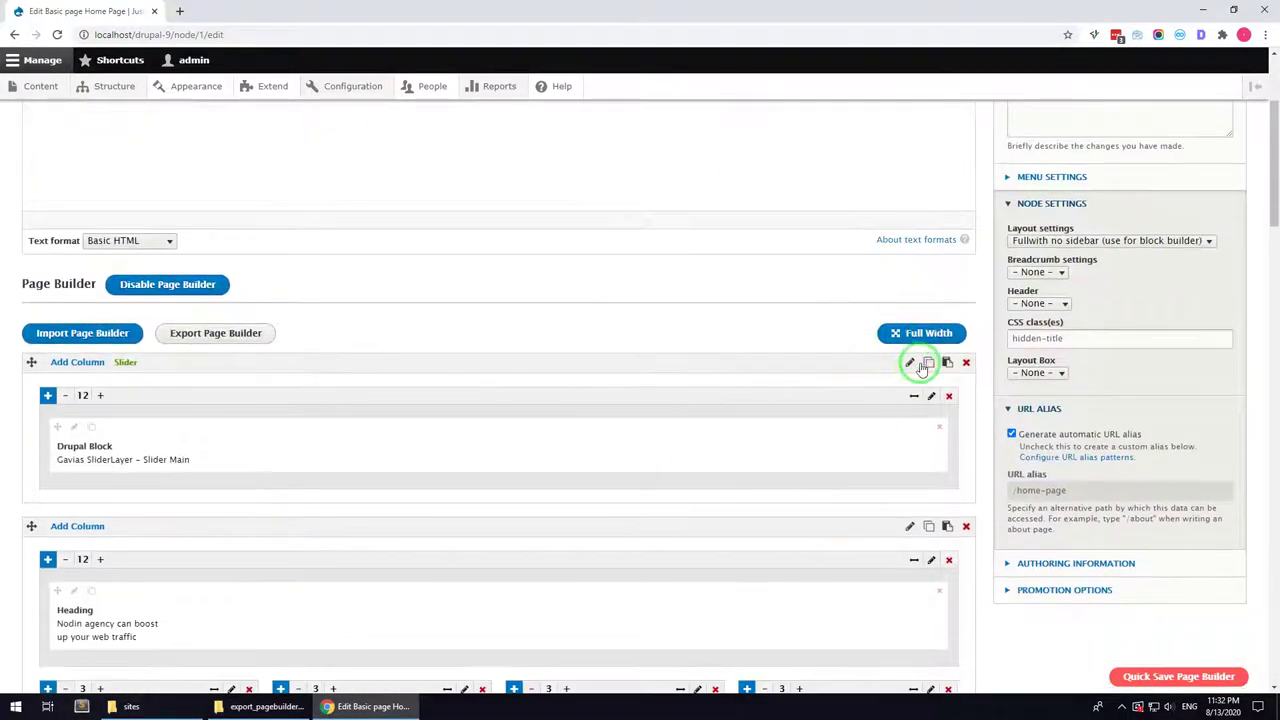
- Look at the Page Builder in full width, and return it to normal width
left_click(922, 335)
scroll(922, 367, "down", 5)
scroll(1063, 305, "up", 4)
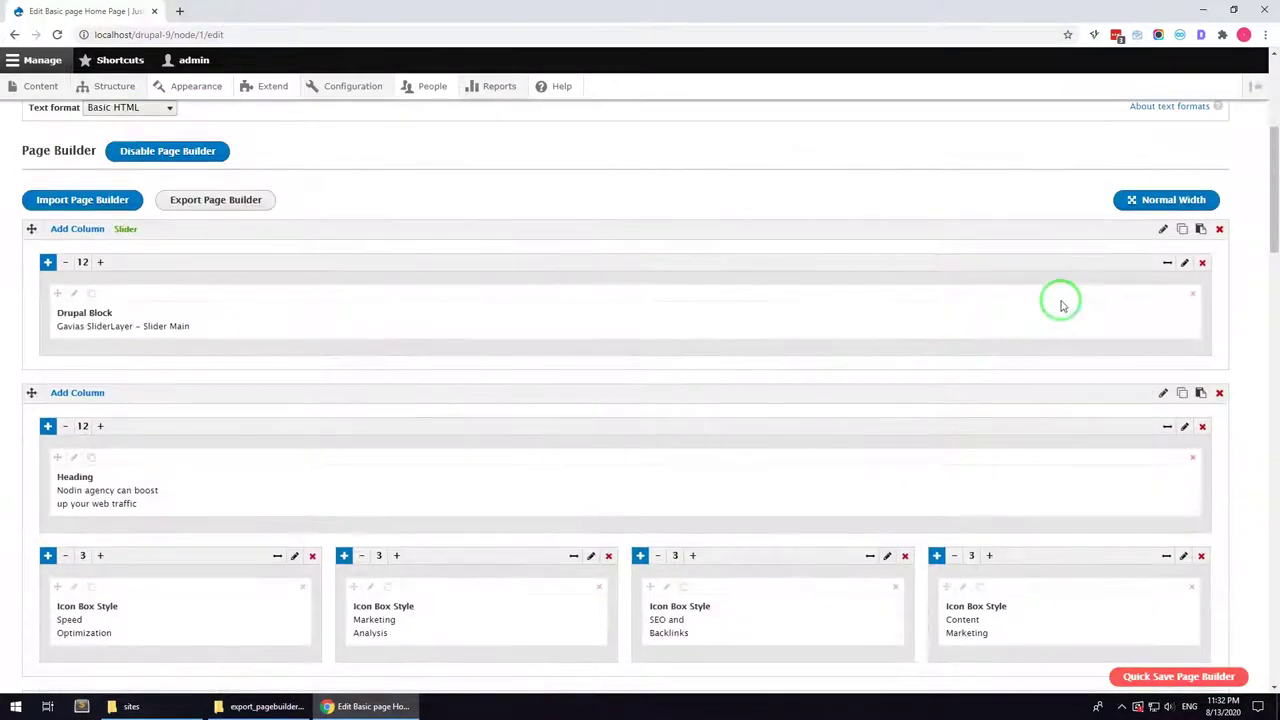
left_click(1147, 198)
- Open the Home Page's public view in a new tab and check how its imported sections render
scroll(473, 352, "up", 5)
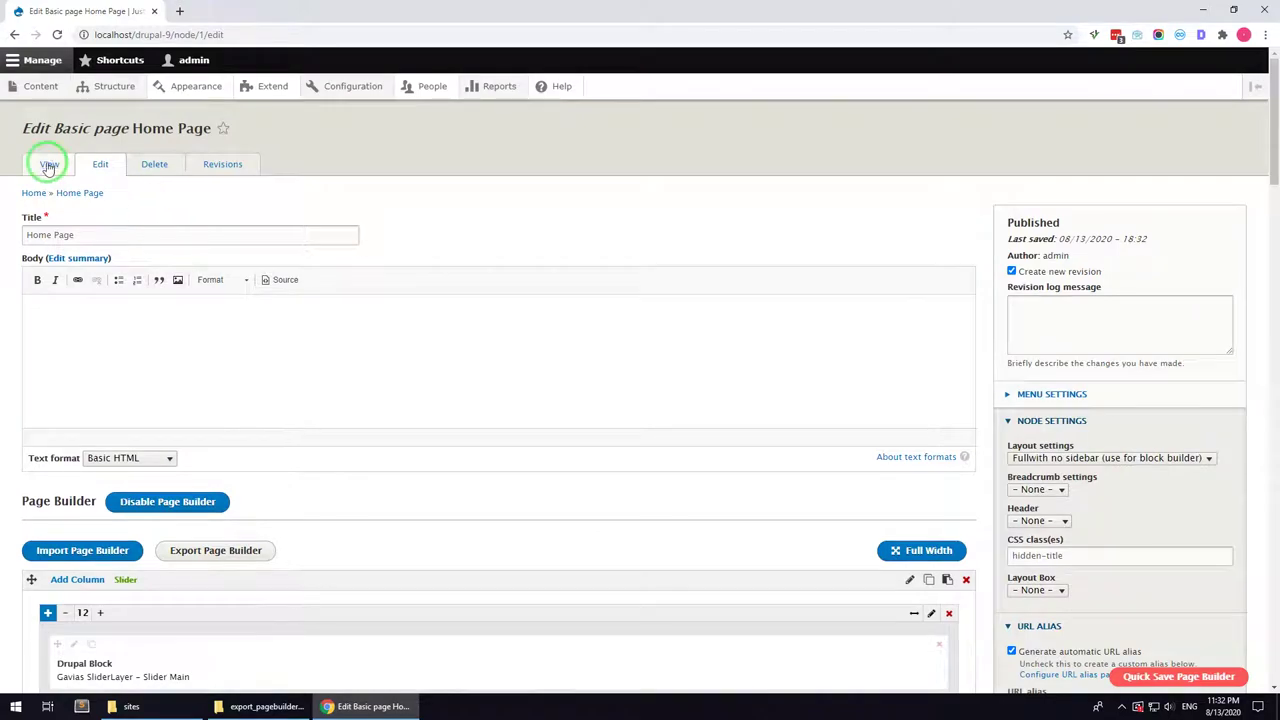
right_click(48, 167)
left_click(85, 172)
left_click(210, 11)
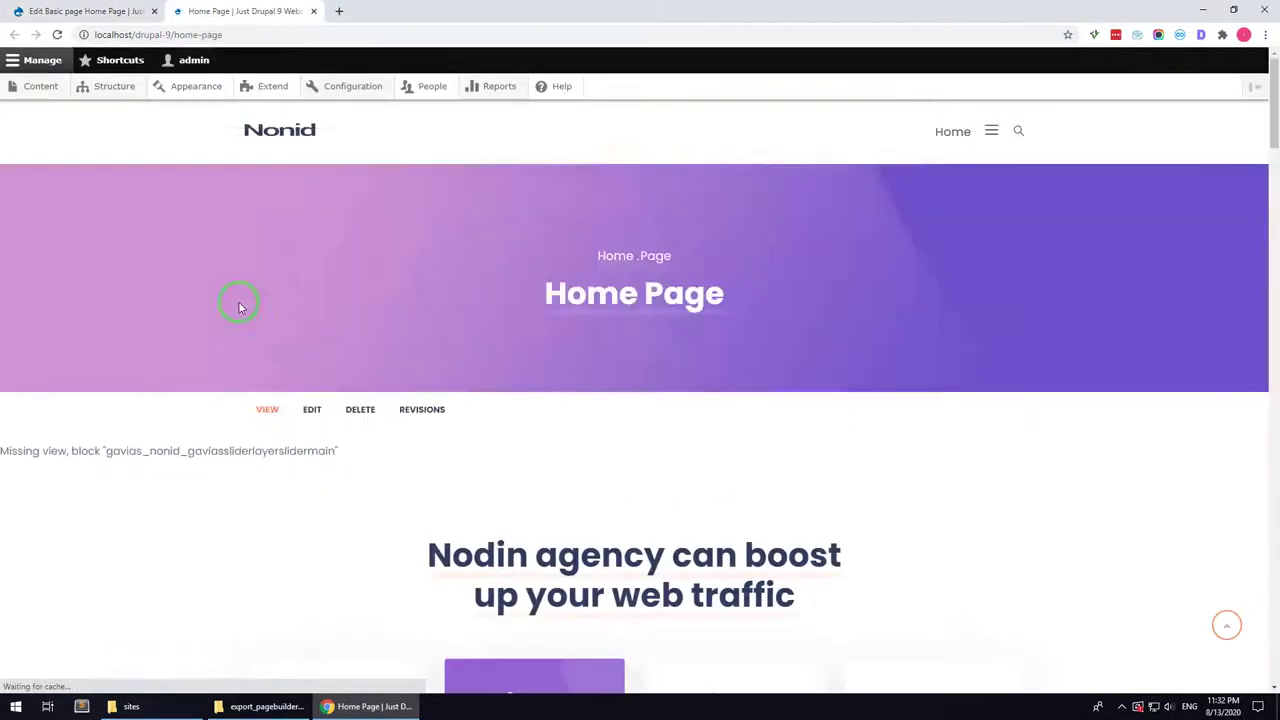
scroll(186, 398, "down", 15)
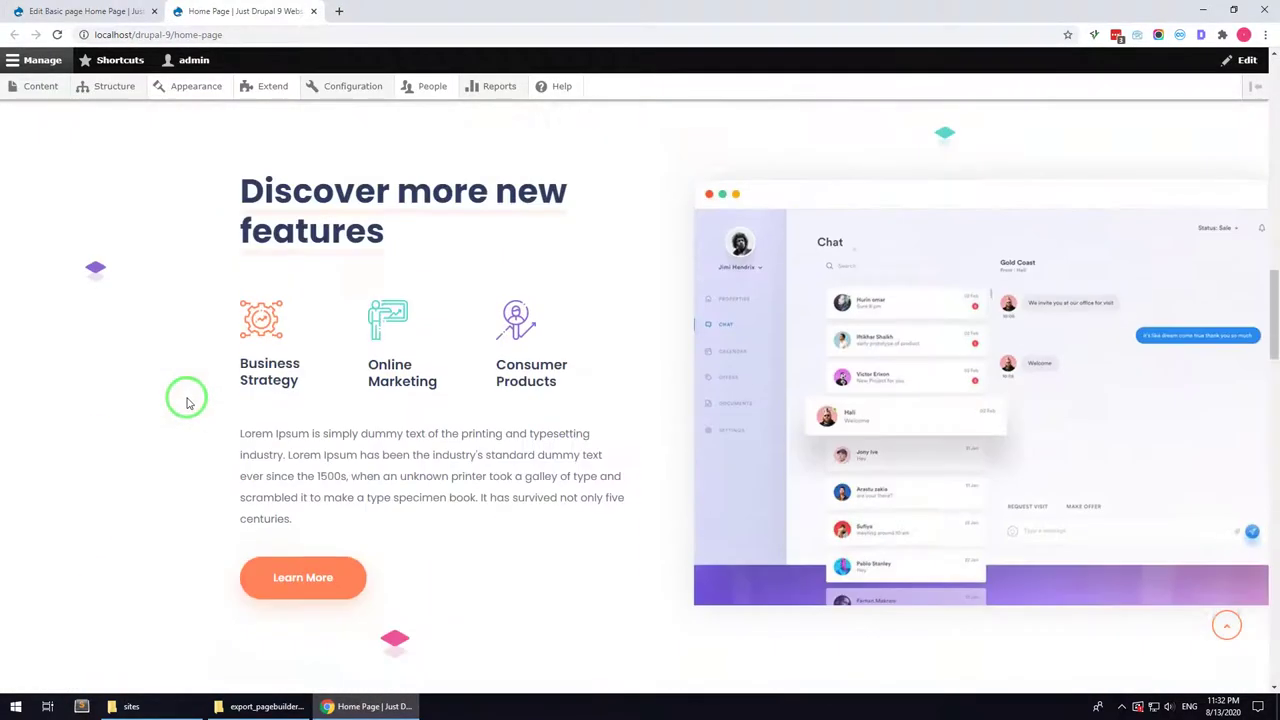
scroll(186, 403, "down", 20)
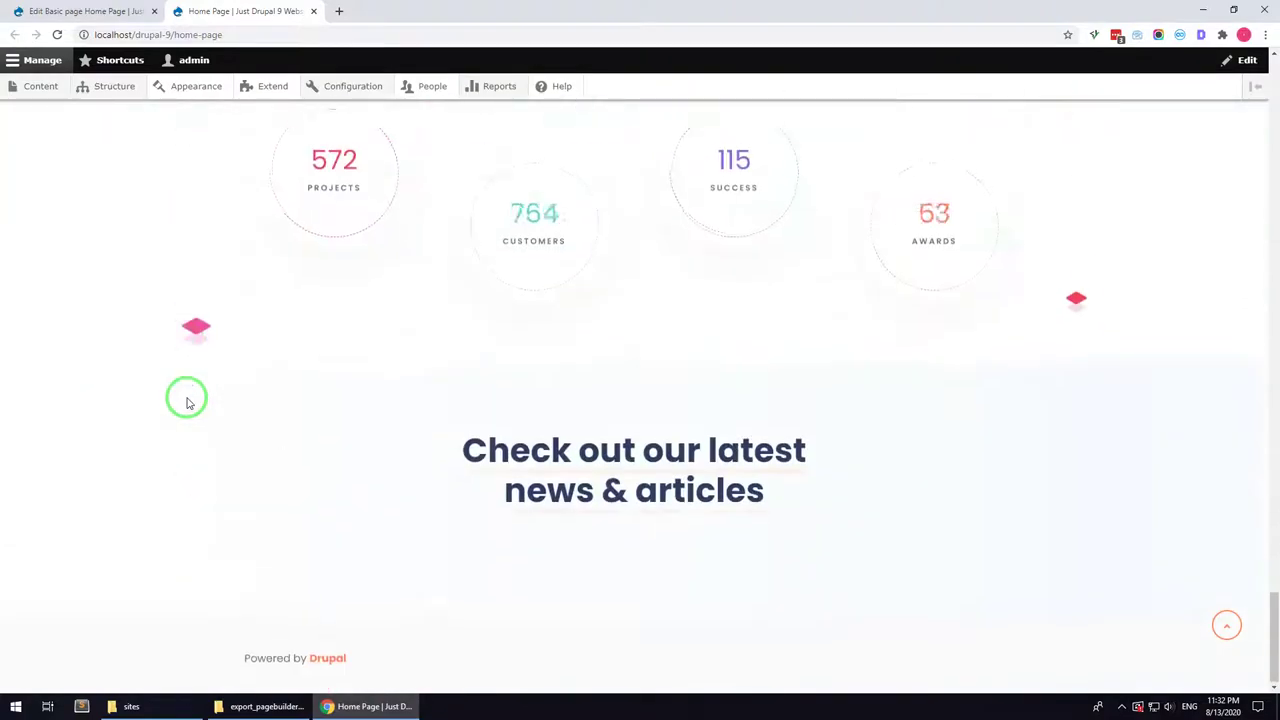
scroll(186, 403, "up", 15)
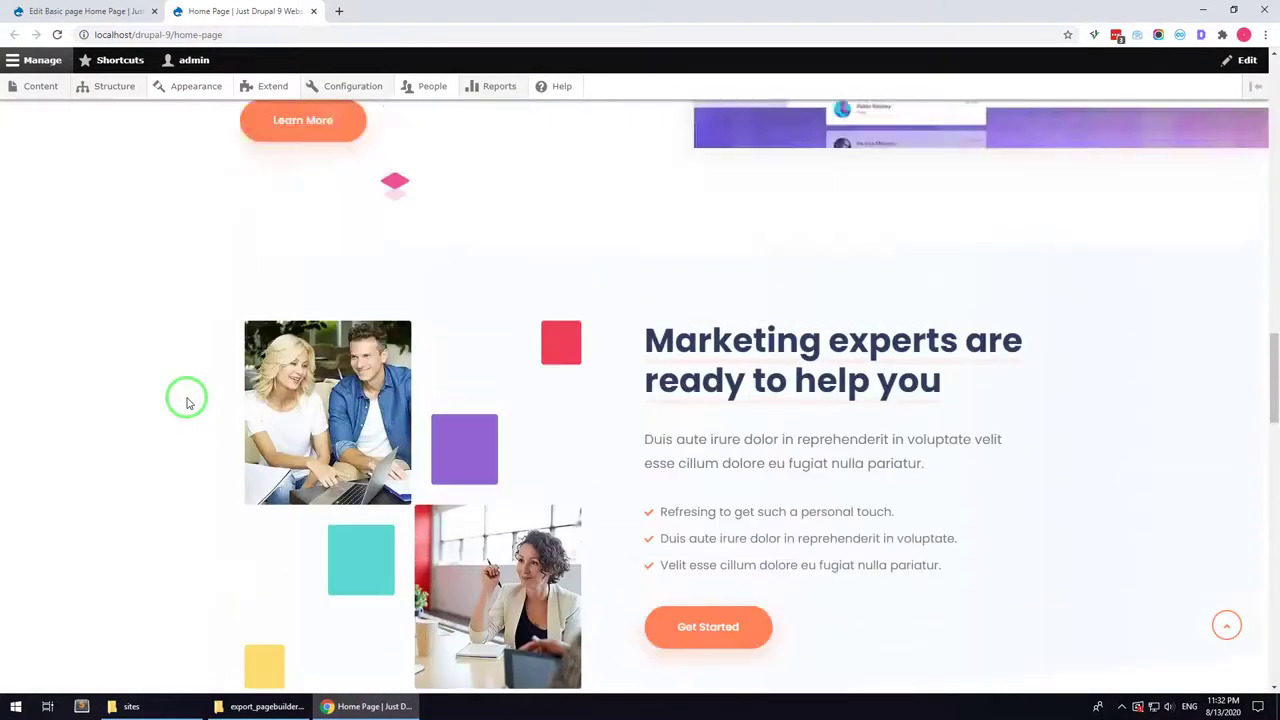
scroll(186, 403, "up", 10)
scroll(153, 247, "down", 2)
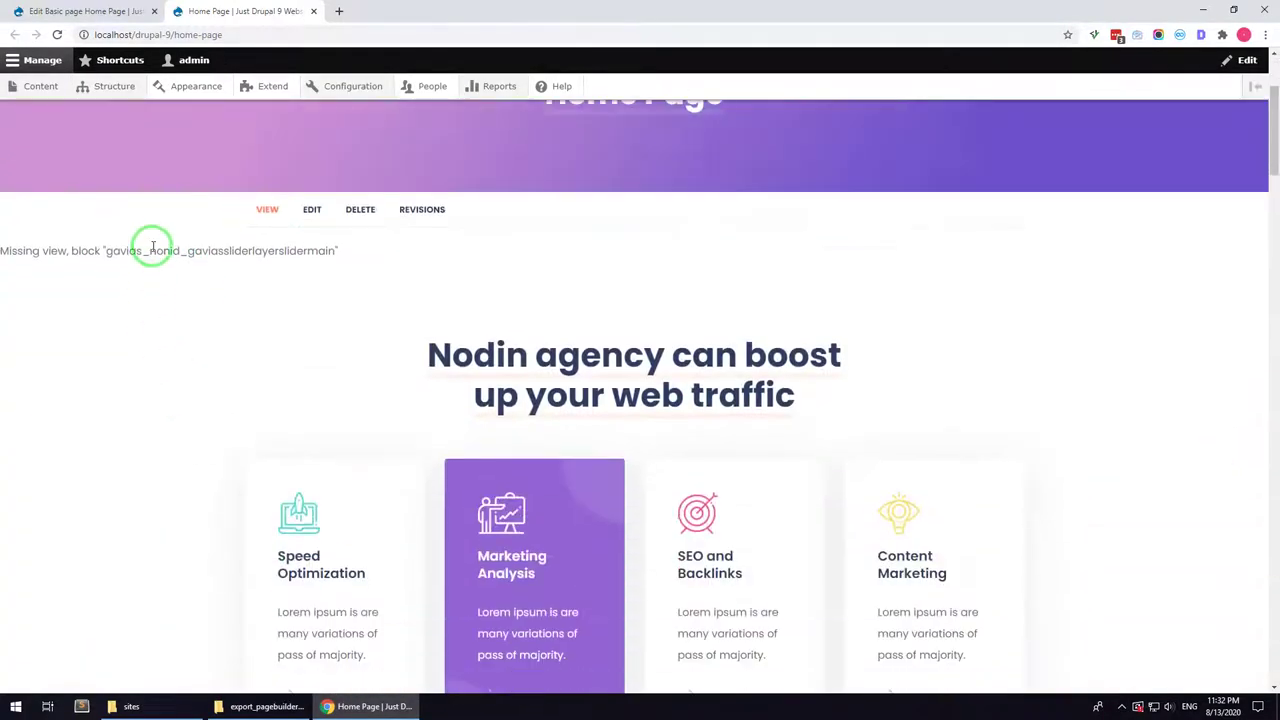
- Create a Gavias Slider Layer group titled "Slider main" and save it
mouse_move(108, 86)
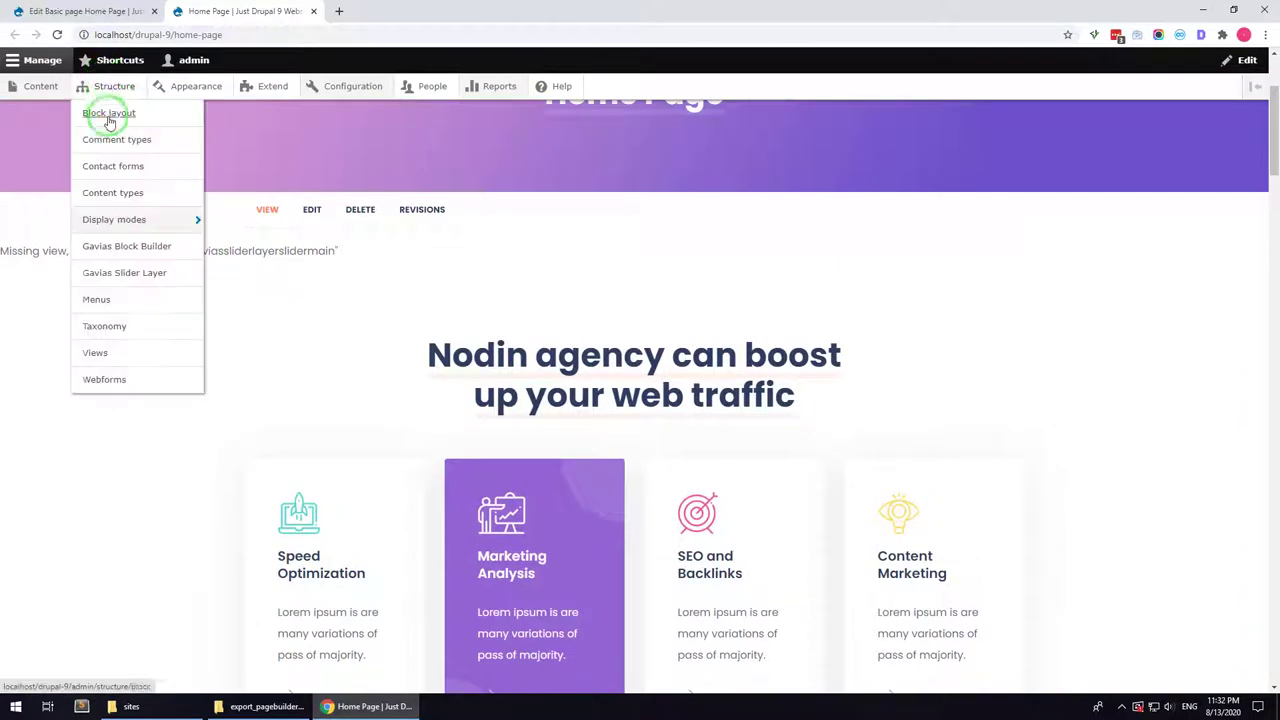
left_click(136, 272)
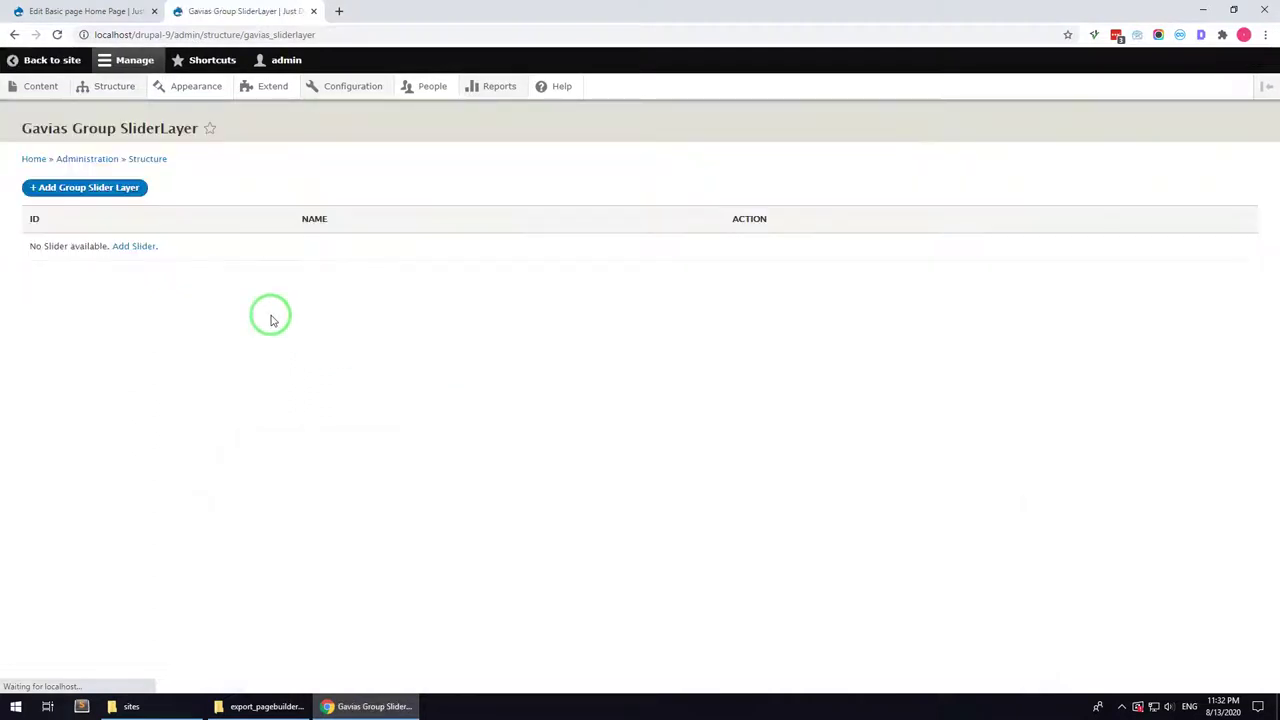
left_click(151, 203)
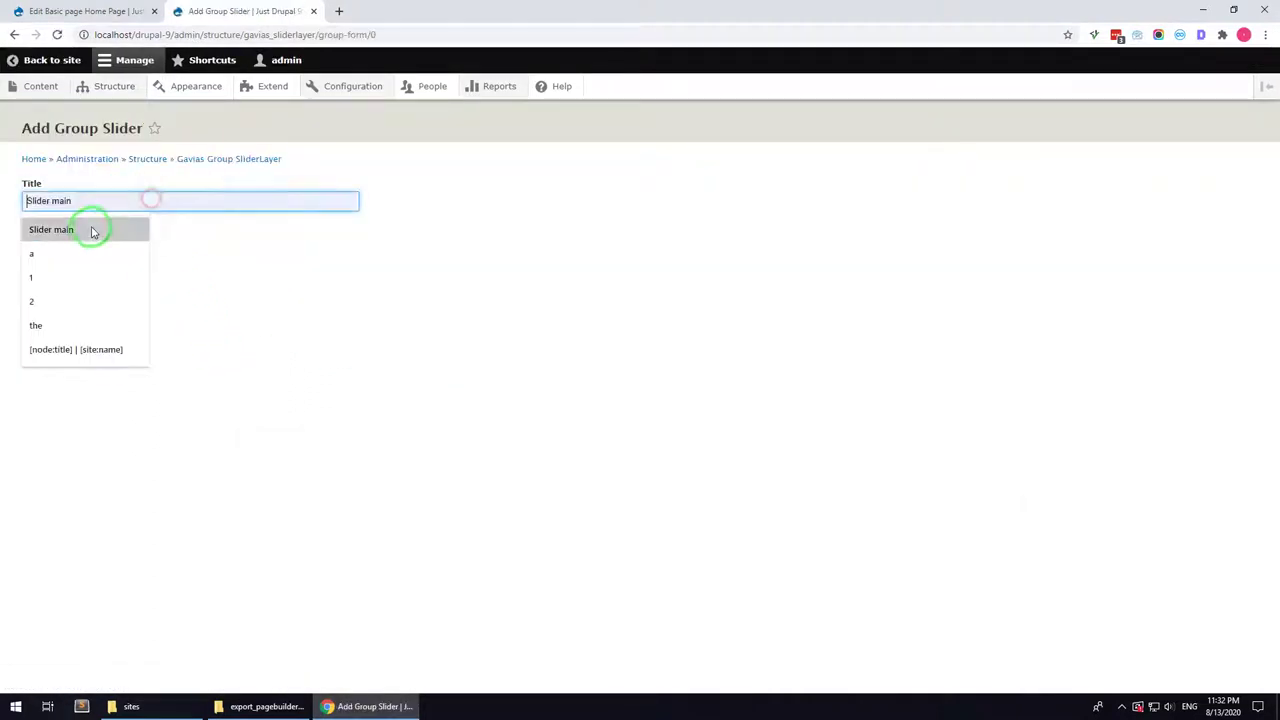
left_click(91, 223)
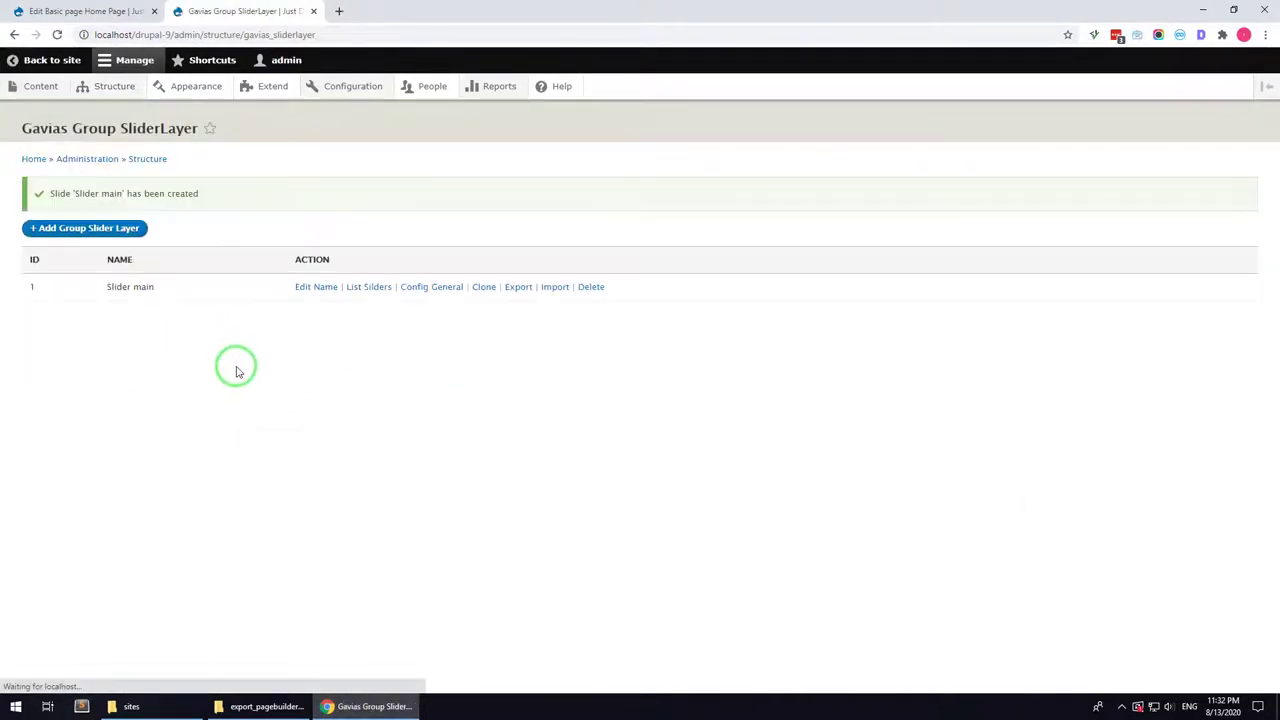
- Open the import form for Slider main, and extract export_sliderlayer_files.zip into its own folder in the theme package
left_click(537, 287)
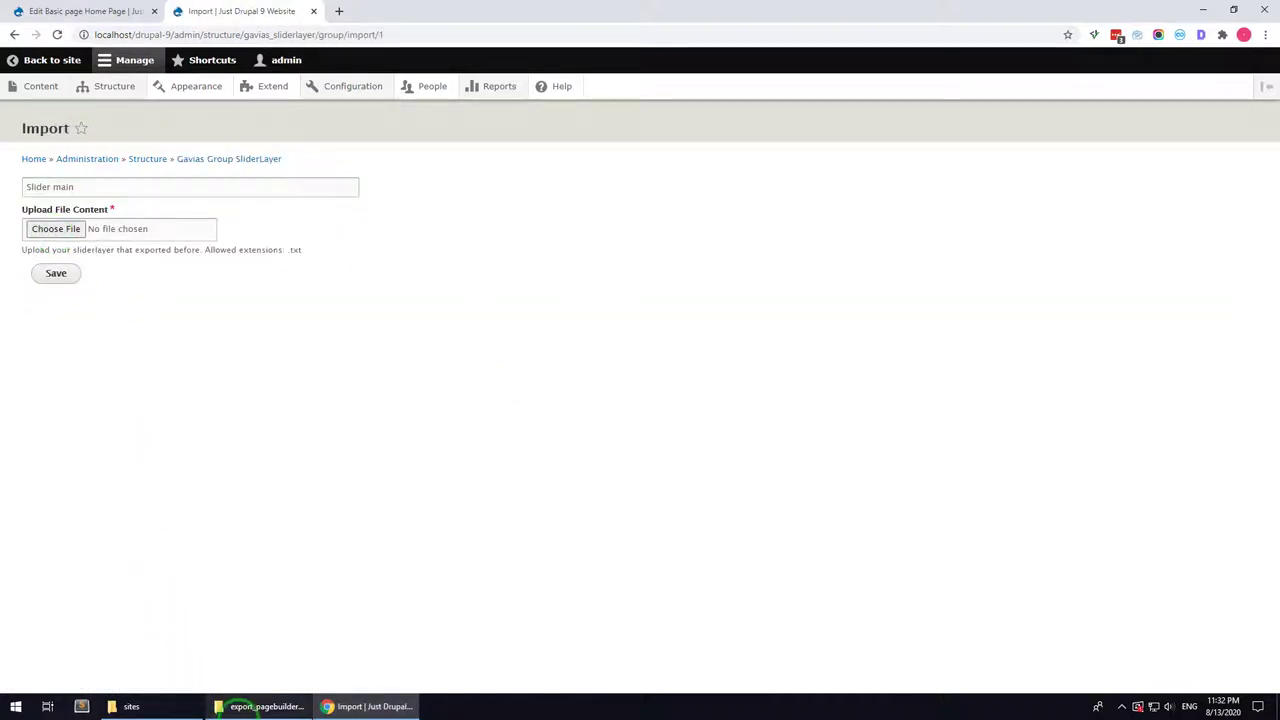
left_click(241, 707)
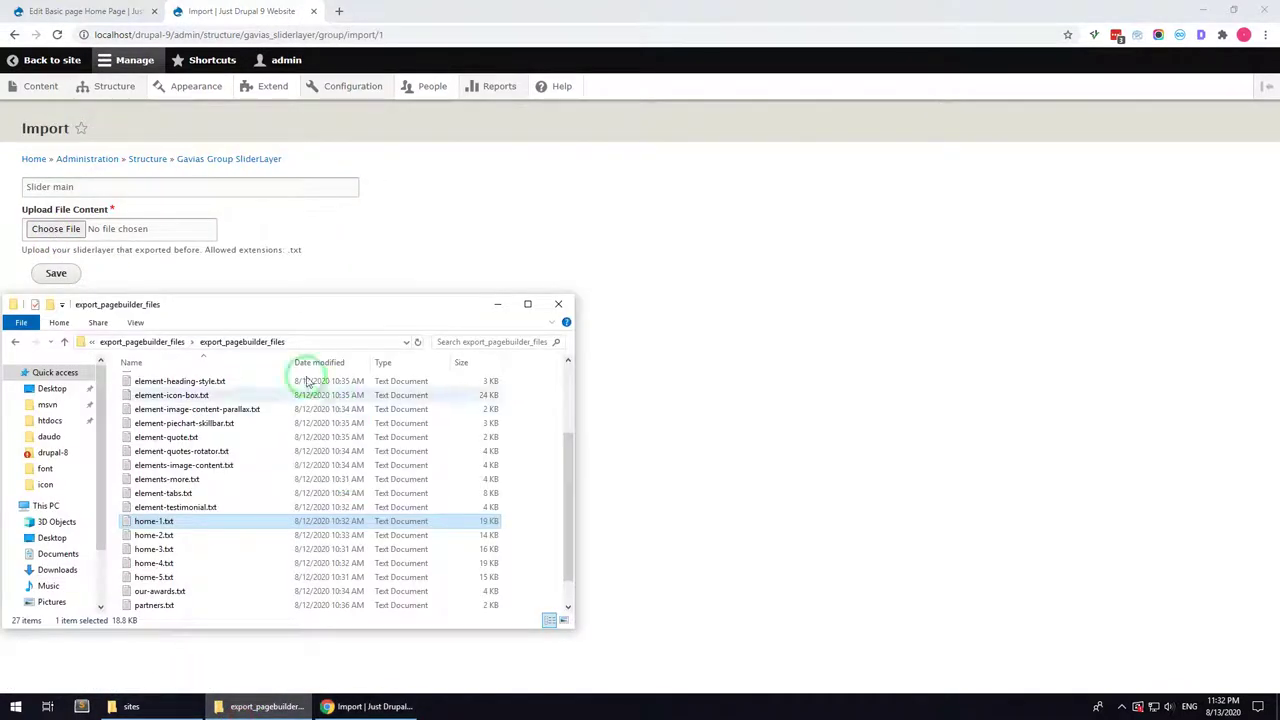
left_click(113, 346)
left_click(217, 346)
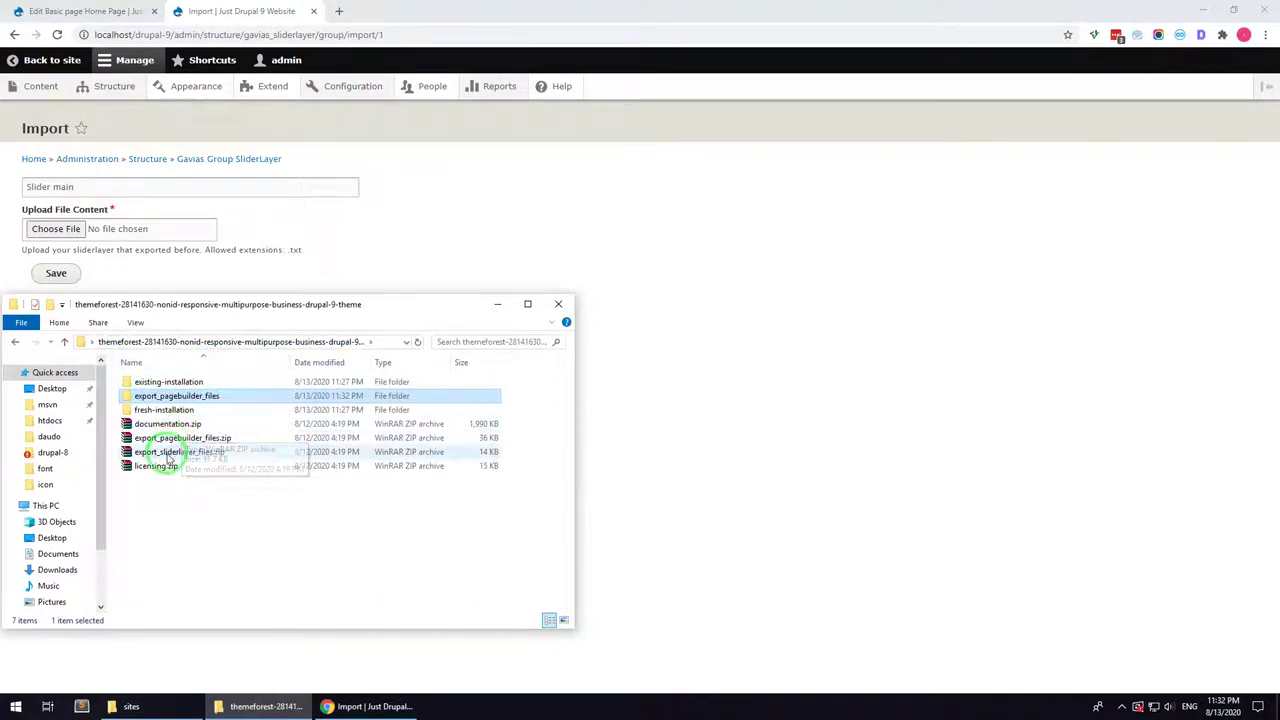
right_click(168, 459)
left_click(229, 190)
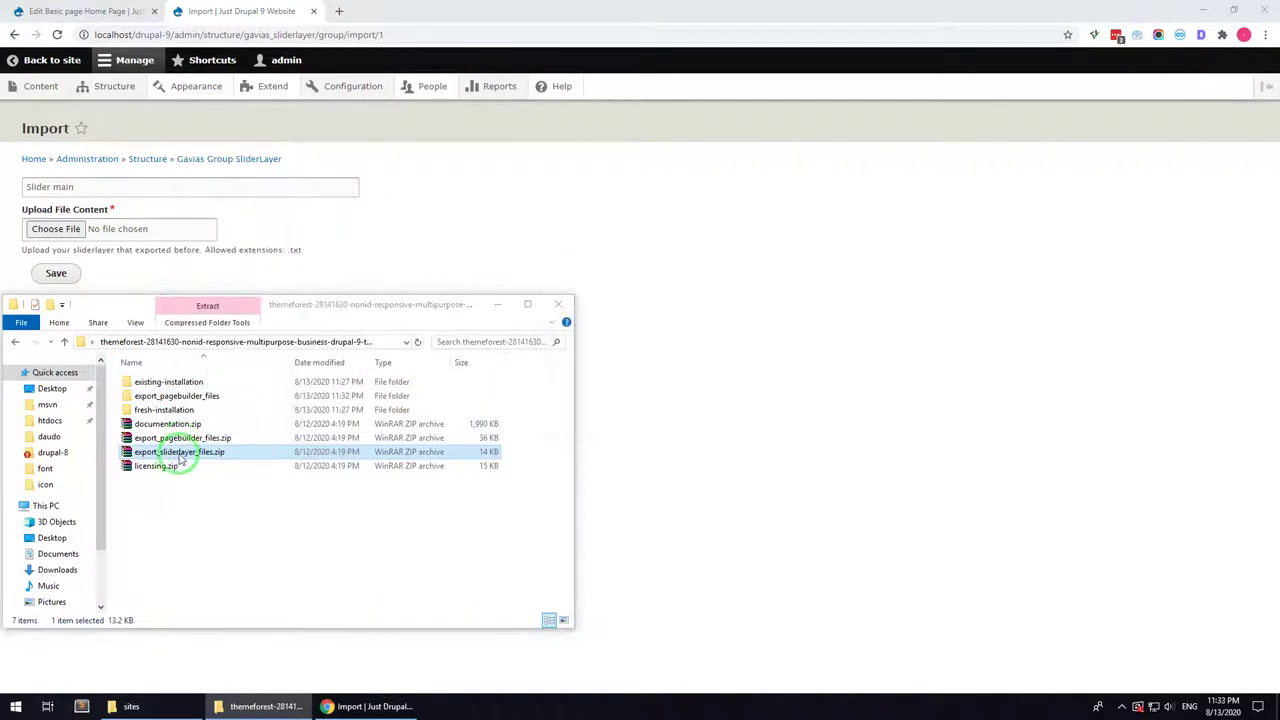
- Upload slider-1.txt from the extracted export_sliderlayer_files folder to the Slider main import and save it
double_click(175, 410)
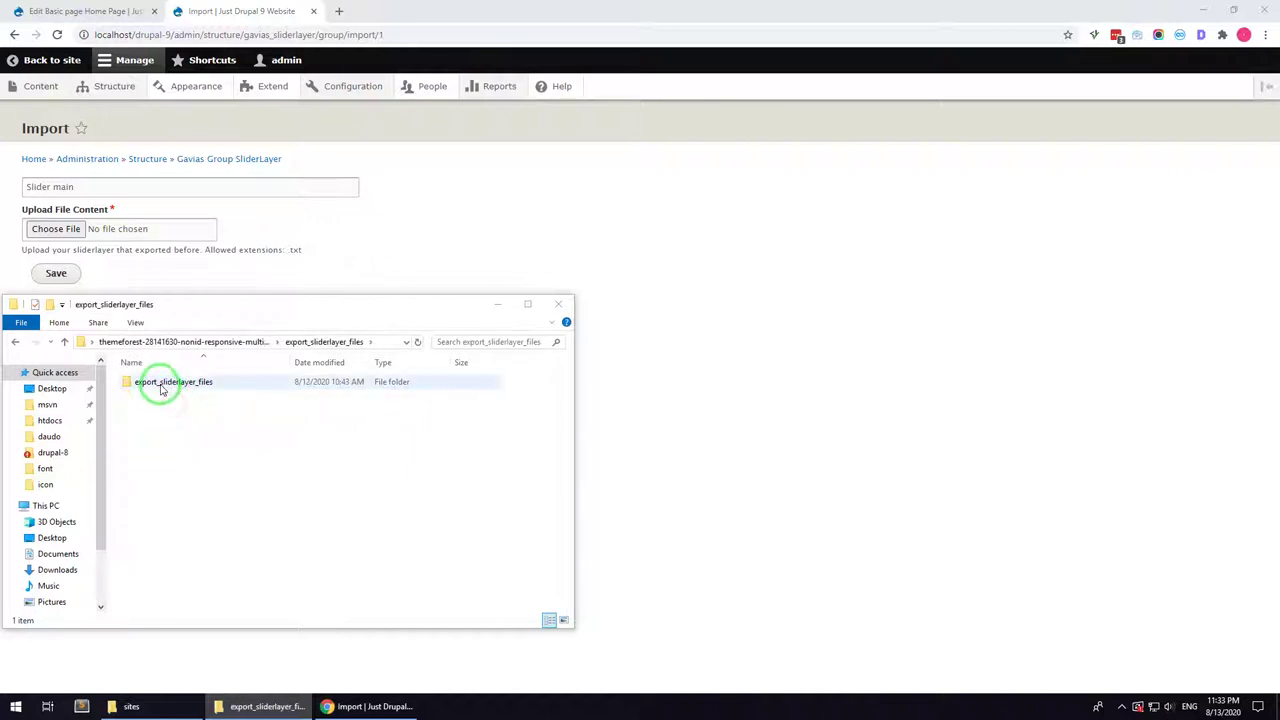
double_click(161, 382)
left_click_drag(161, 388, 57, 234)
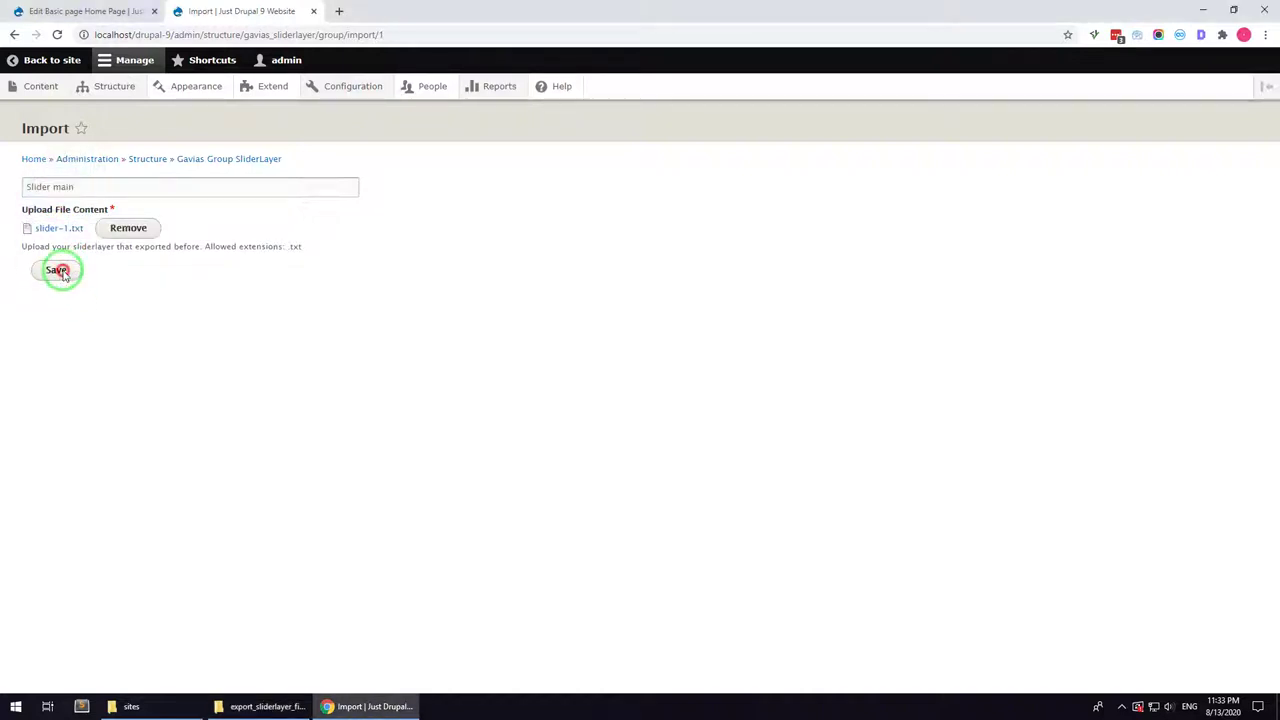
left_click(60, 271)
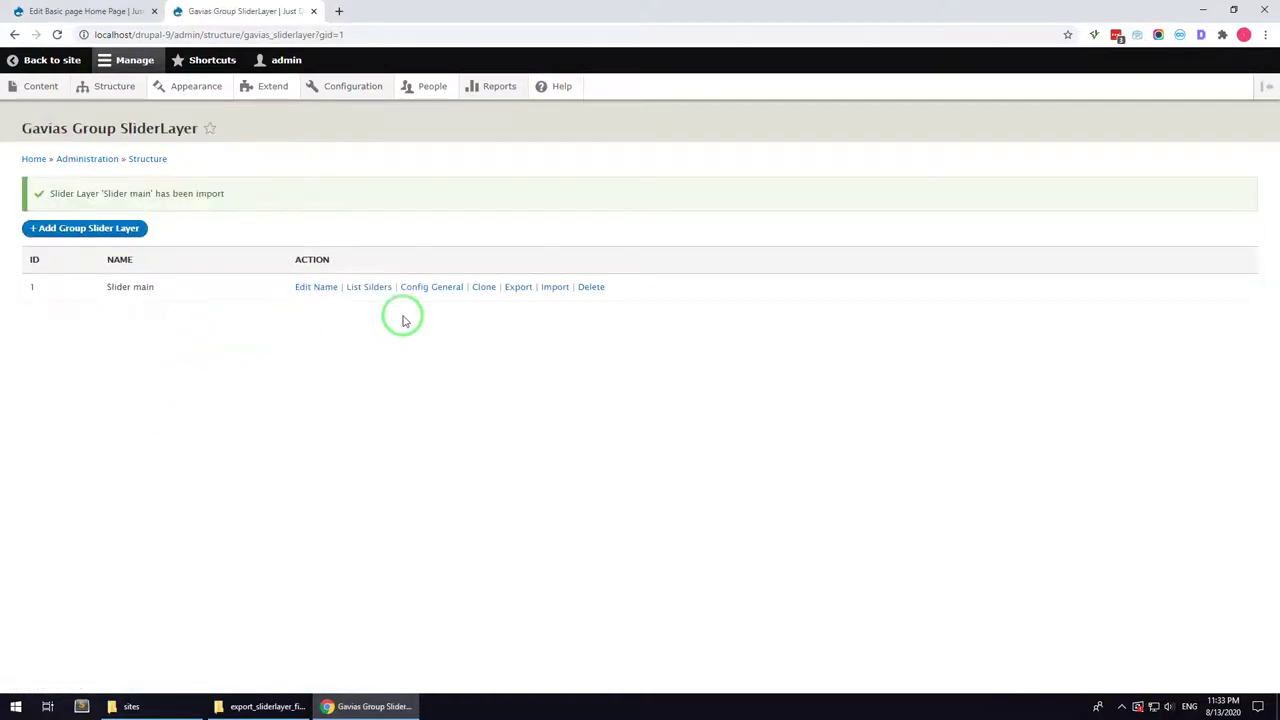
- Place the Gavias SliderLayer – Slider main block in the Other region of the block layout with Display title turned off
left_click(114, 106)
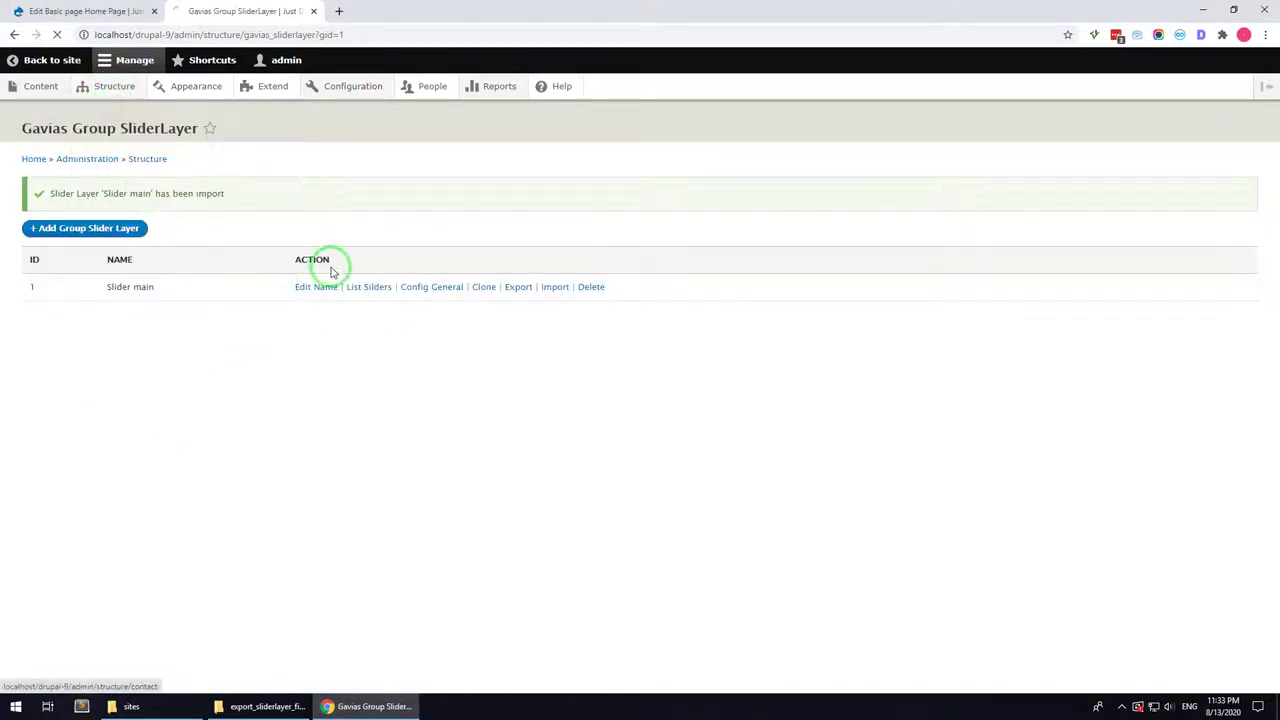
scroll(256, 428, "down", 1)
scroll(256, 428, "down", 15)
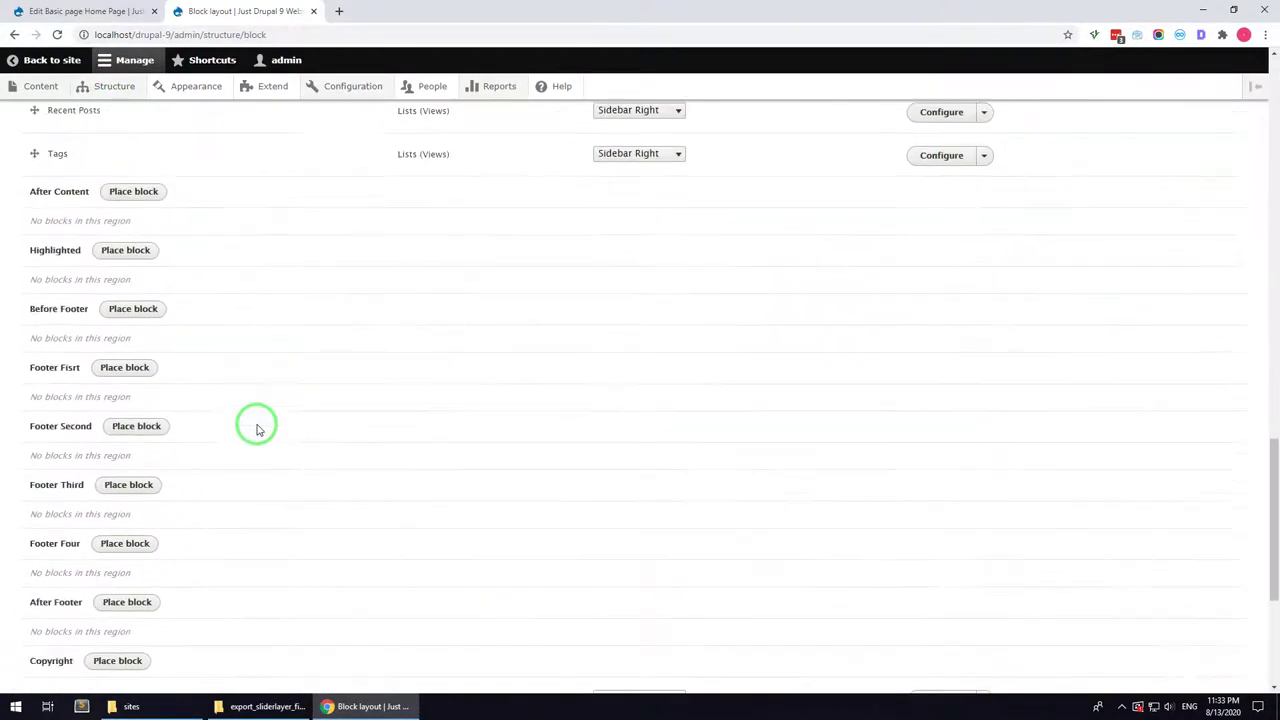
left_click(43, 455)
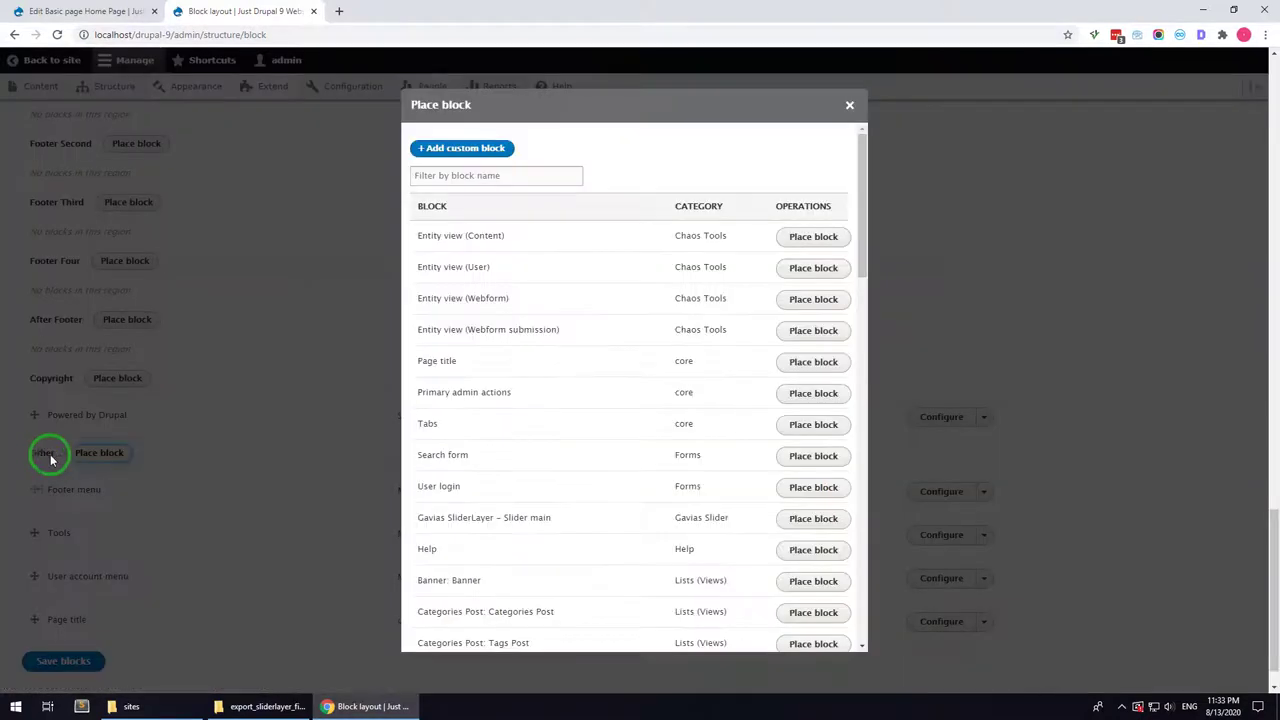
type("sli")
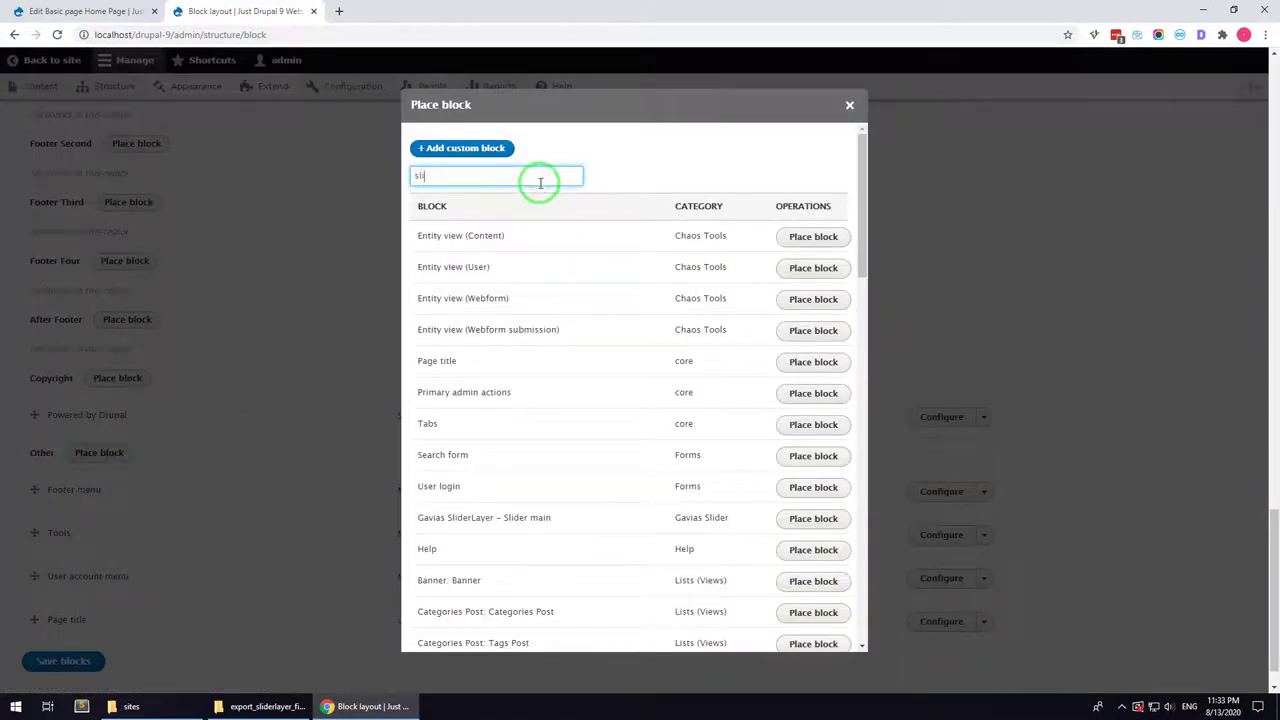
type("d")
left_click(788, 236)
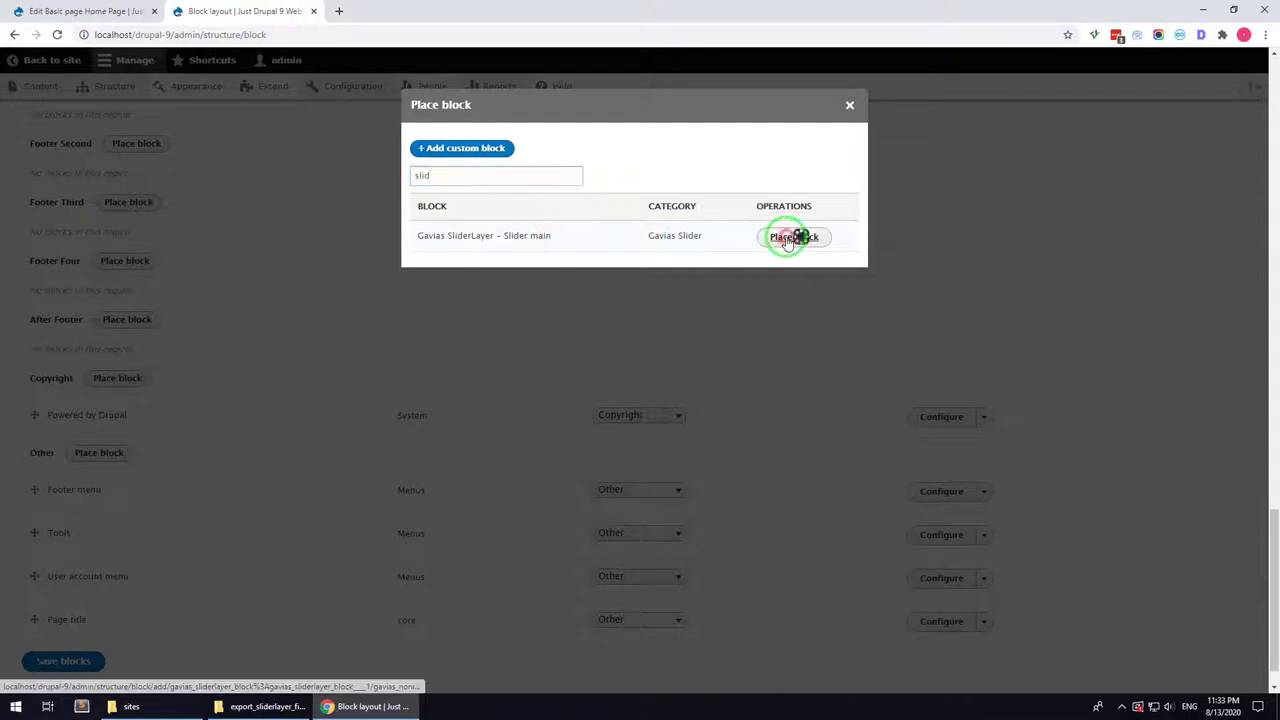
left_click(448, 244)
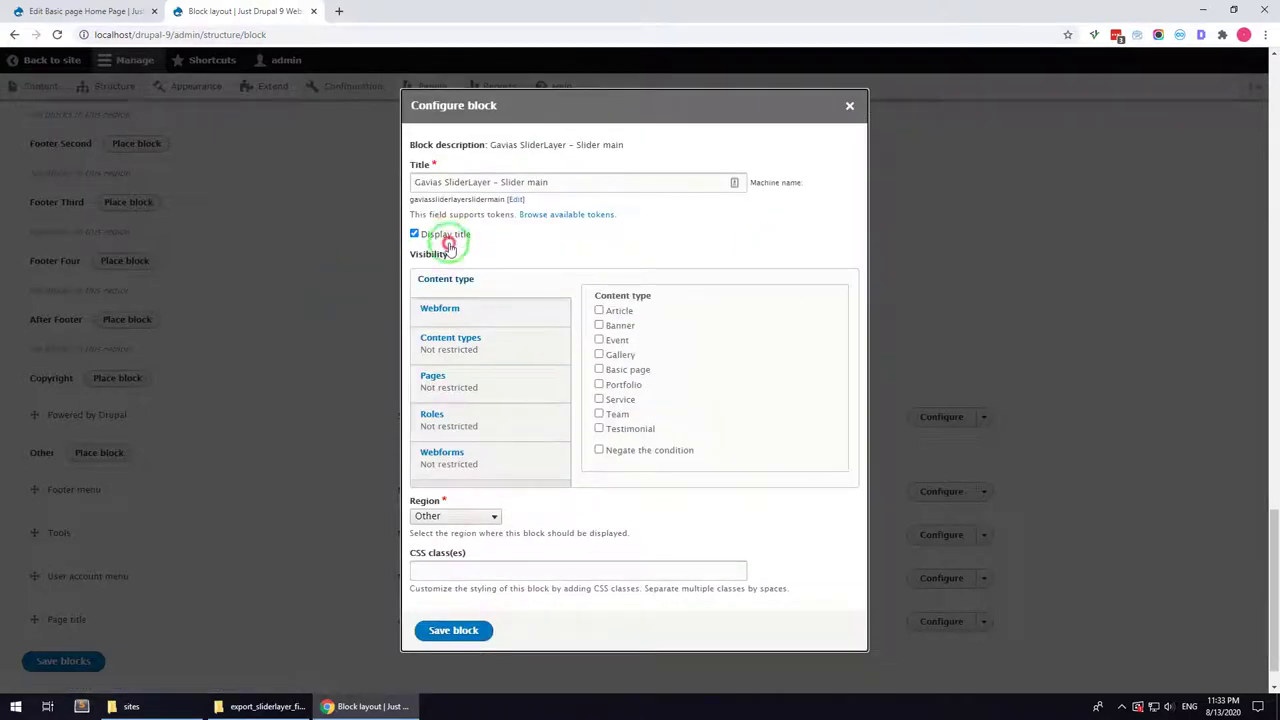
left_click(452, 630)
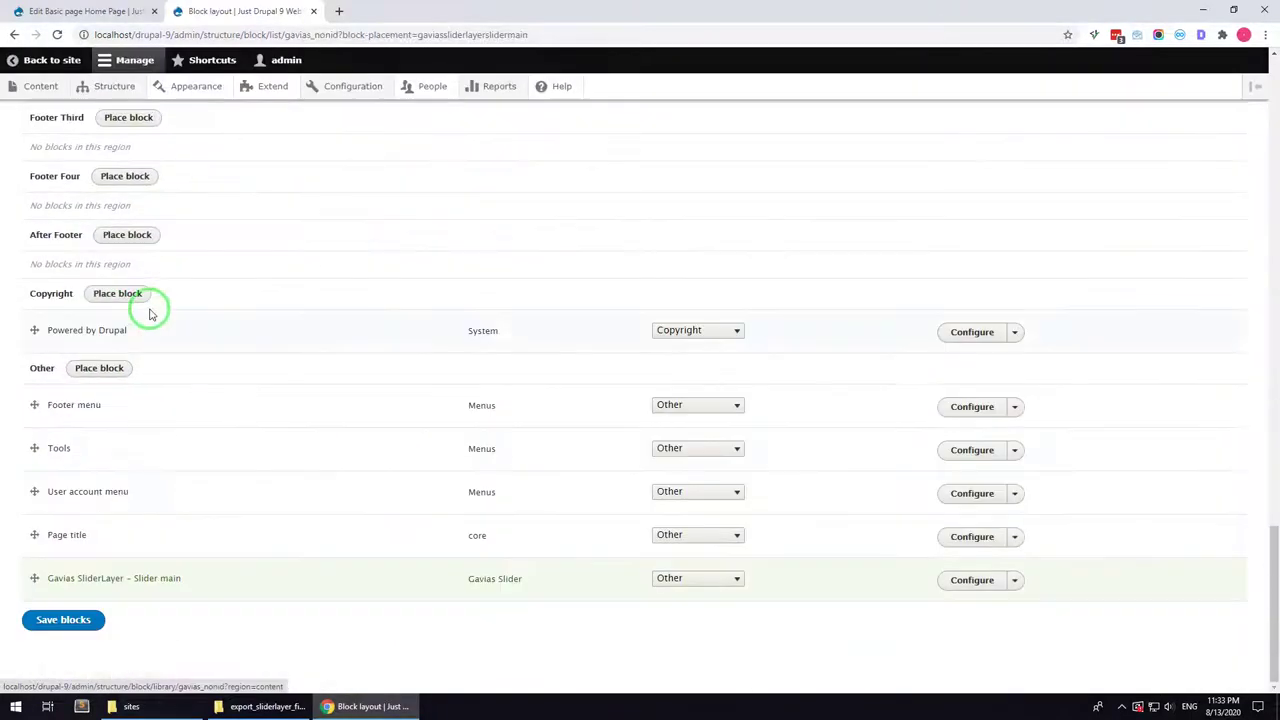
- Set the Drupal Block element in the Home Page's Slider row to Gavias SliderLayer – Slider main and quick save the Page Builder
left_click(18, 10)
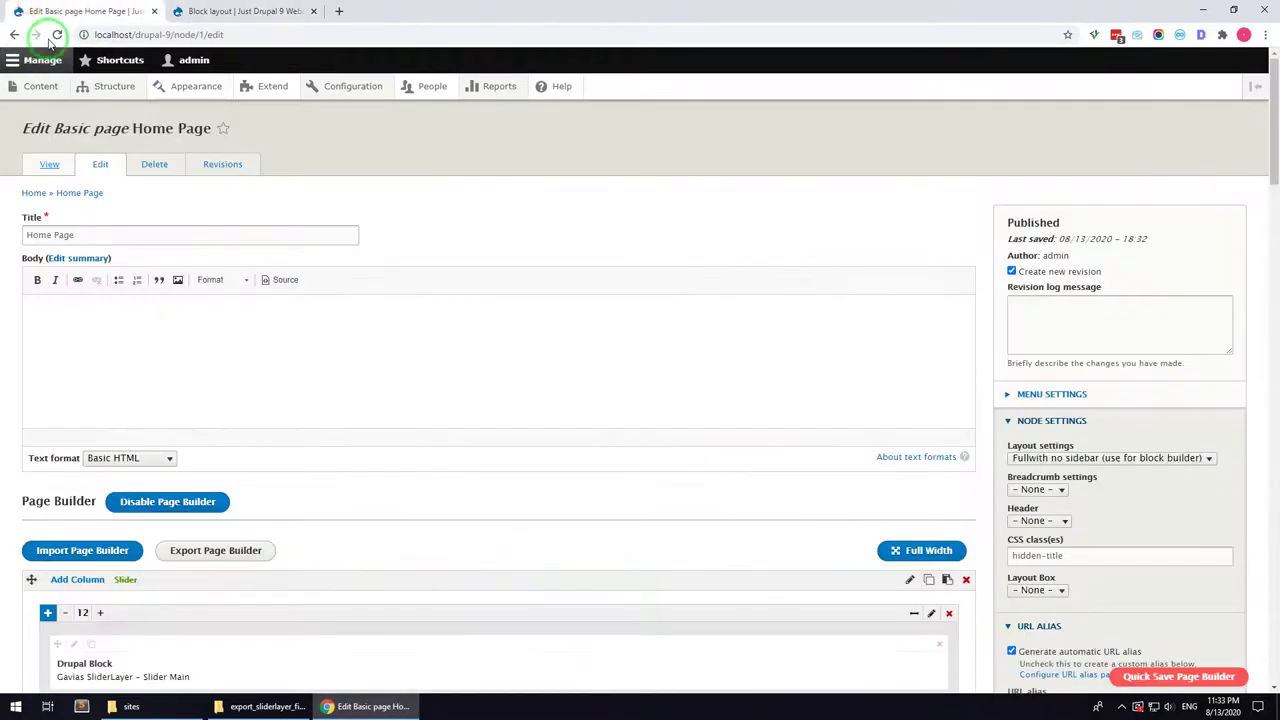
scroll(237, 437, "down", 3)
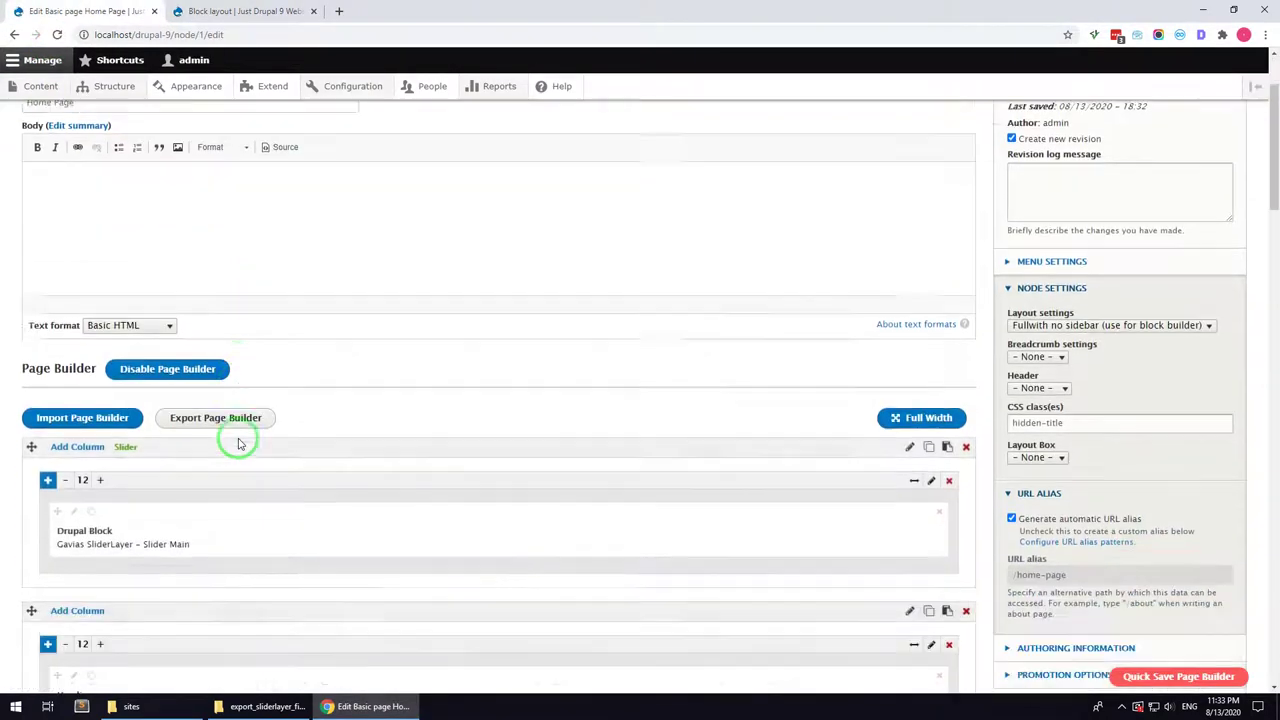
left_click(74, 311)
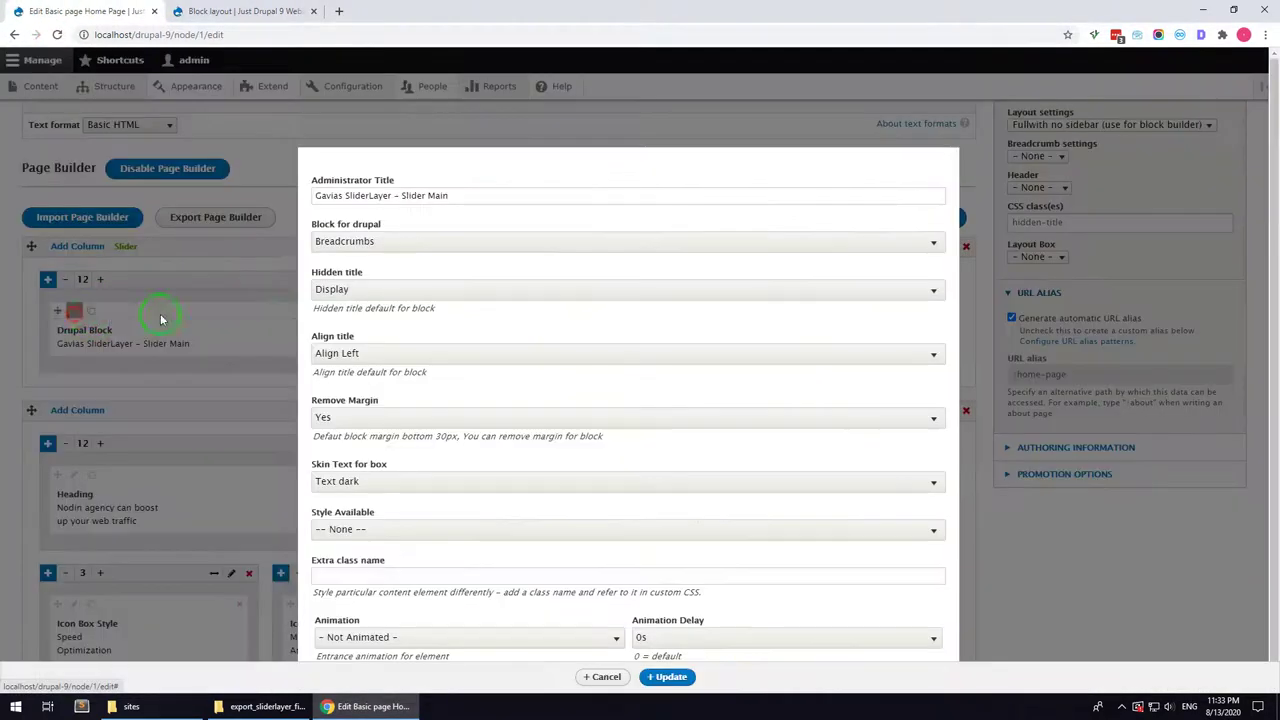
left_click(325, 252)
left_click(413, 338)
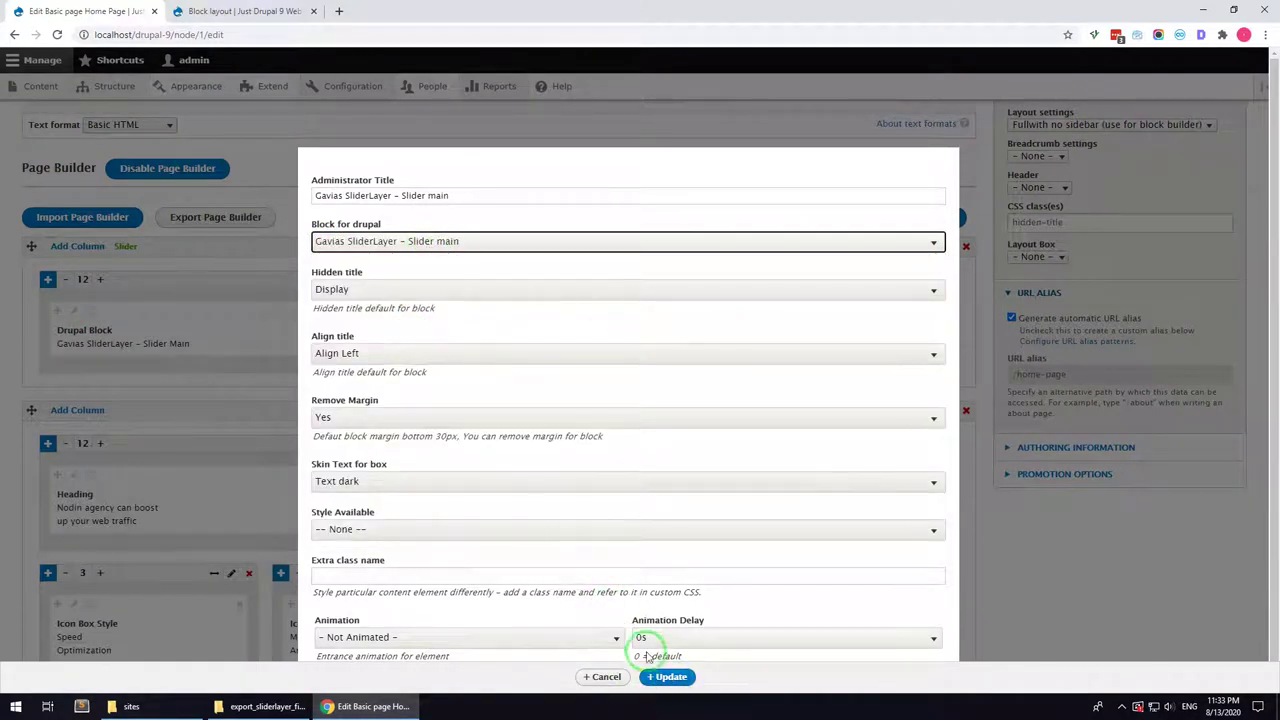
left_click(662, 680)
left_click(1136, 680)
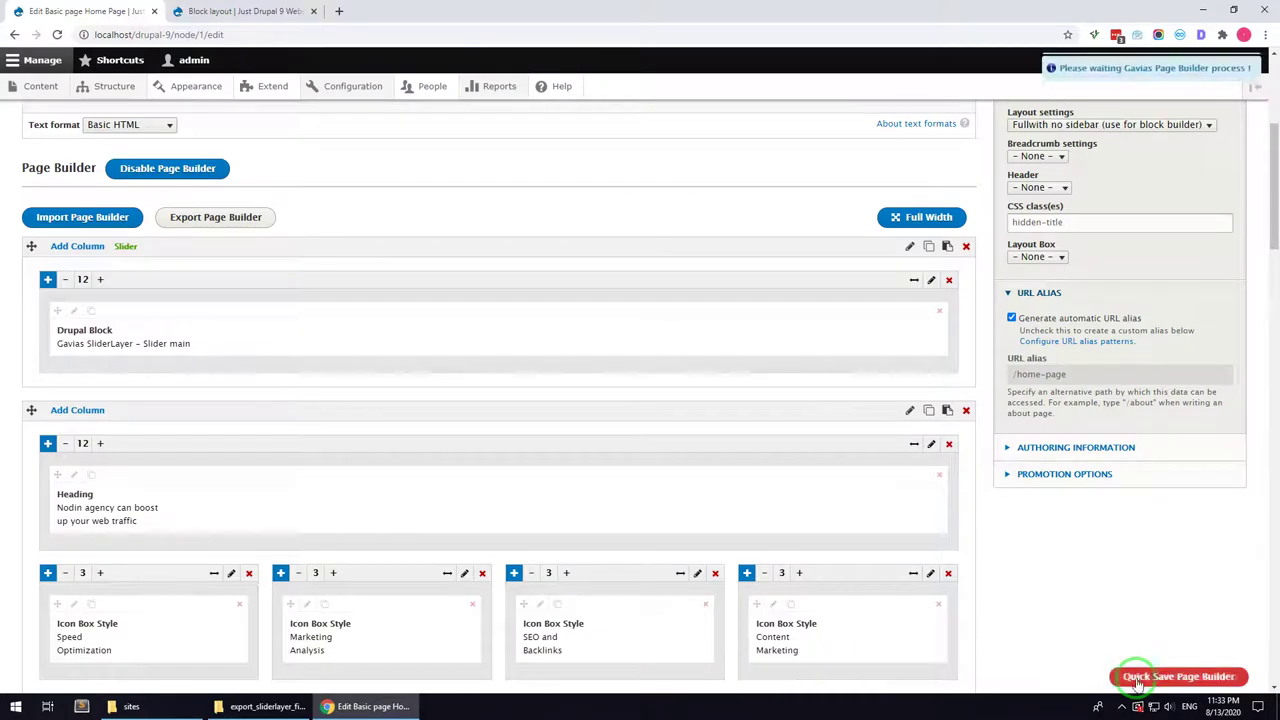
- Open the Home Page's public view in a new tab and check how the slider and the sections below it render
scroll(430, 408, "up", 2)
scroll(430, 408, "up", 3)
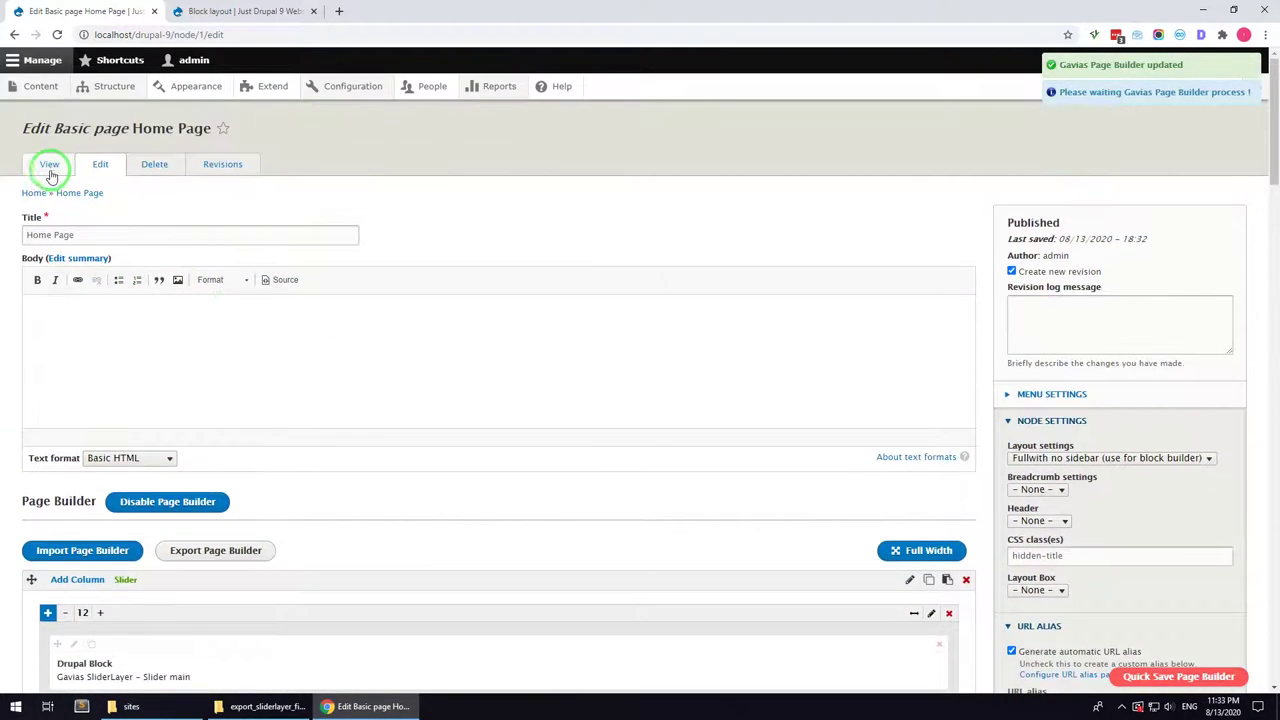
right_click(49, 168)
left_click(57, 176)
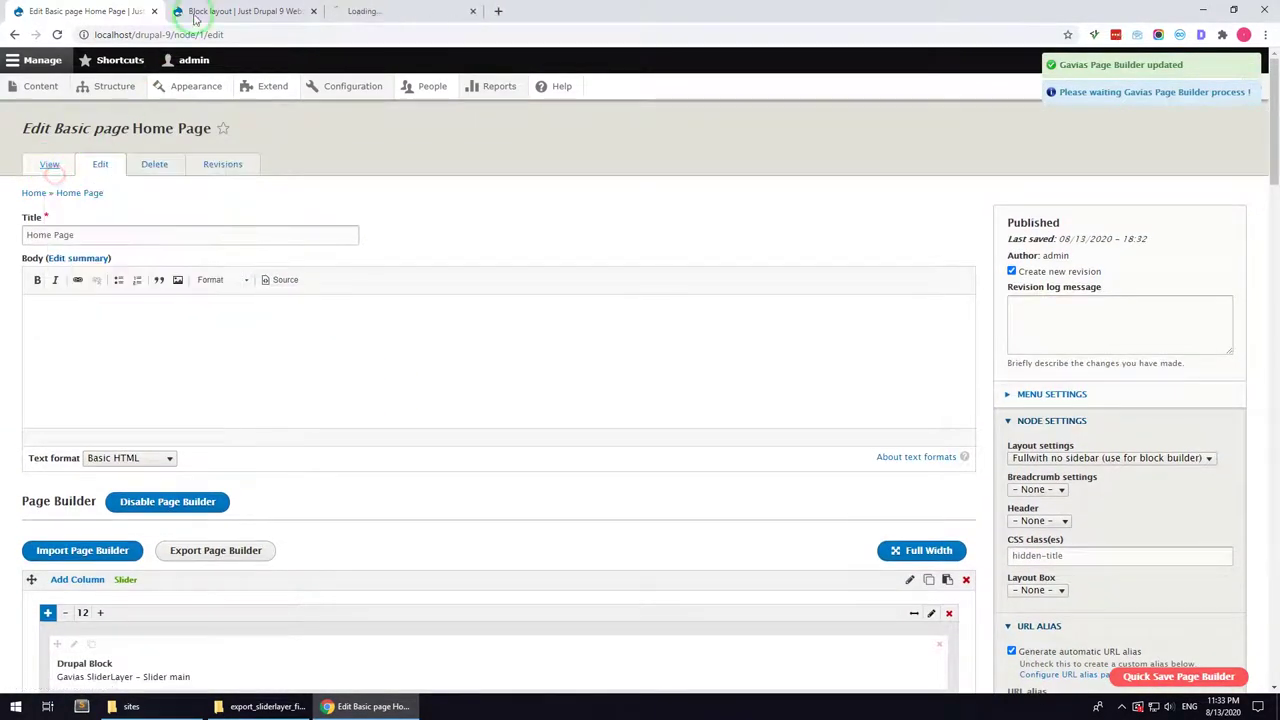
left_click(372, 11)
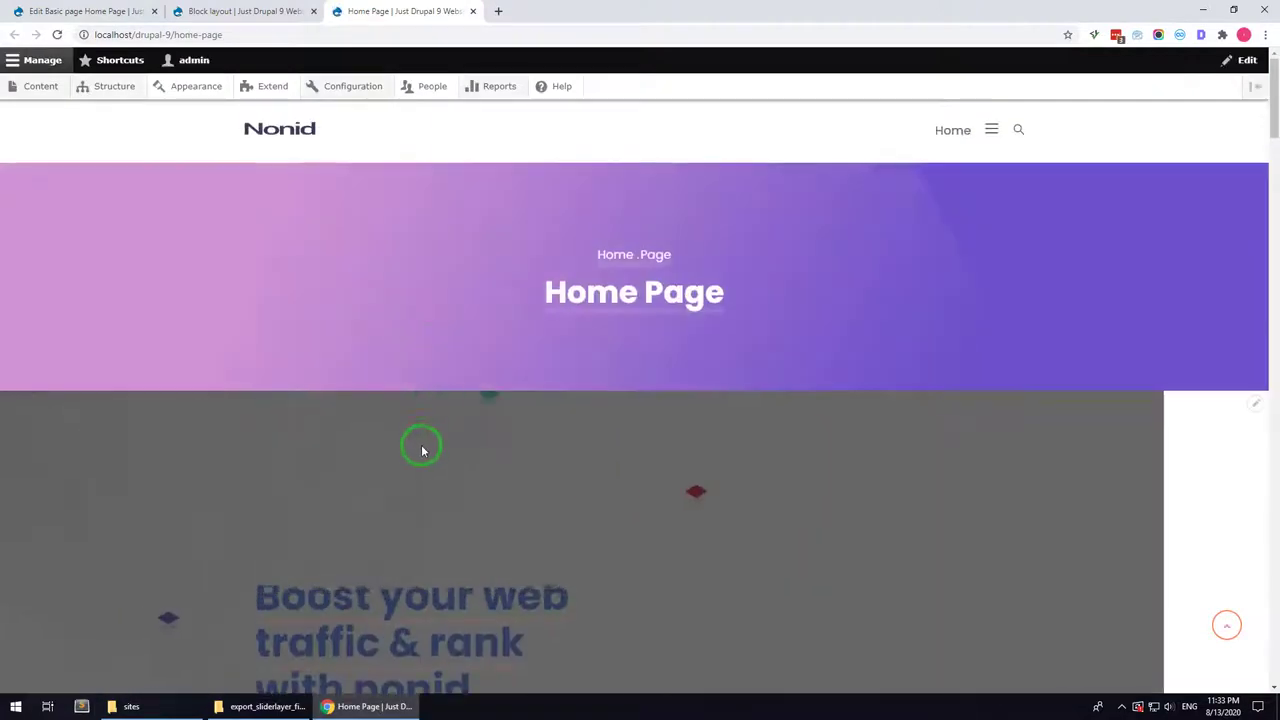
scroll(420, 446, "down", 12)
scroll(390, 505, "down", 15)
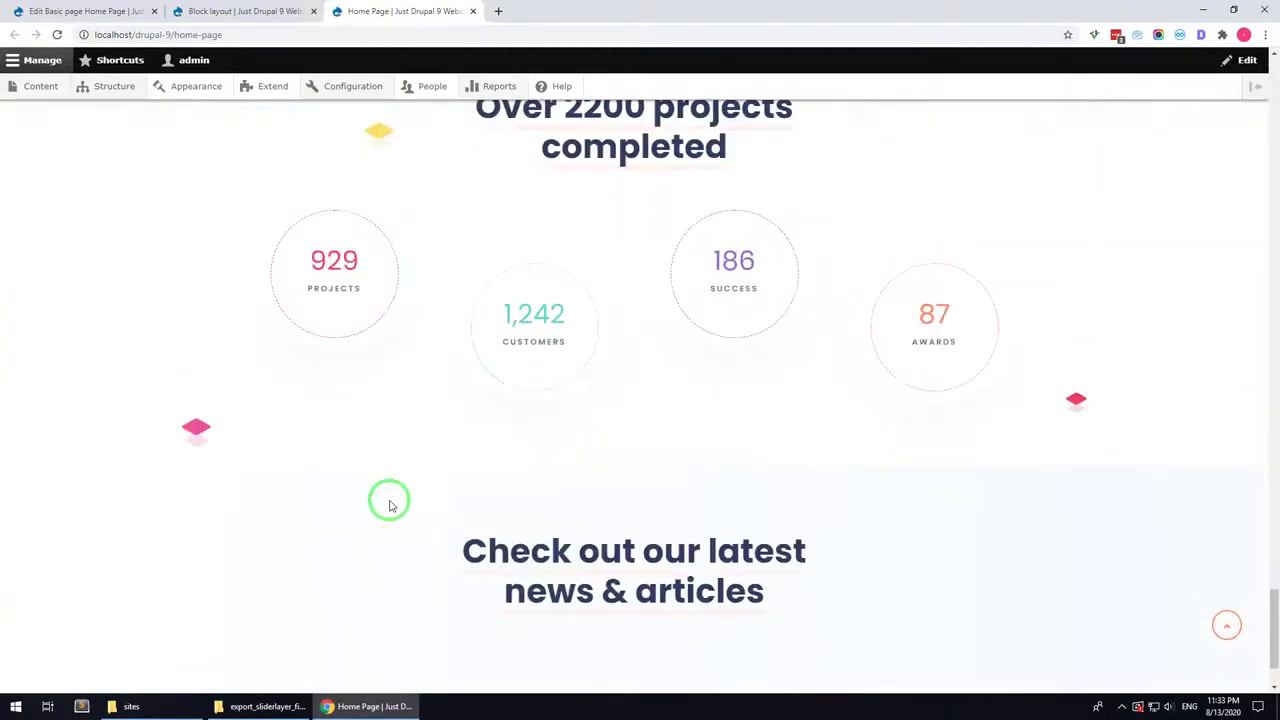
scroll(390, 505, "up", 15)
scroll(390, 505, "up", 10)
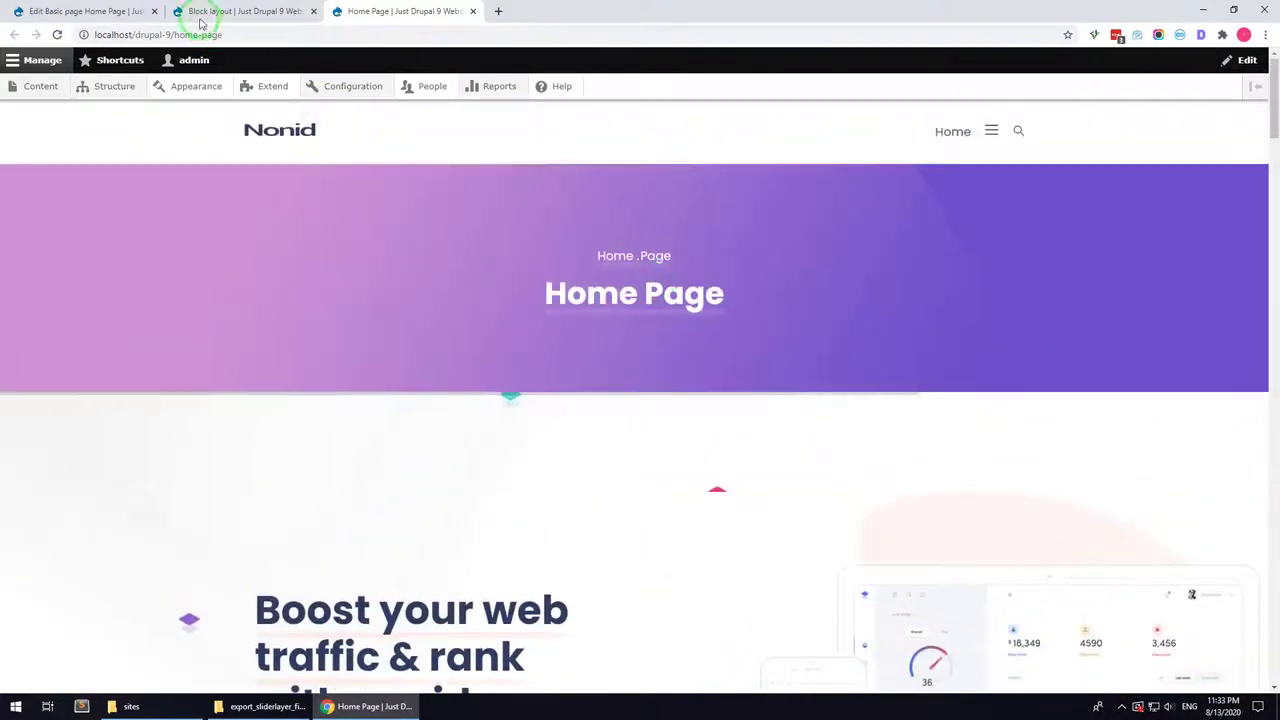
- Set the Home Page's Breadcrumb settings to Disable and save the page
left_click(100, 11)
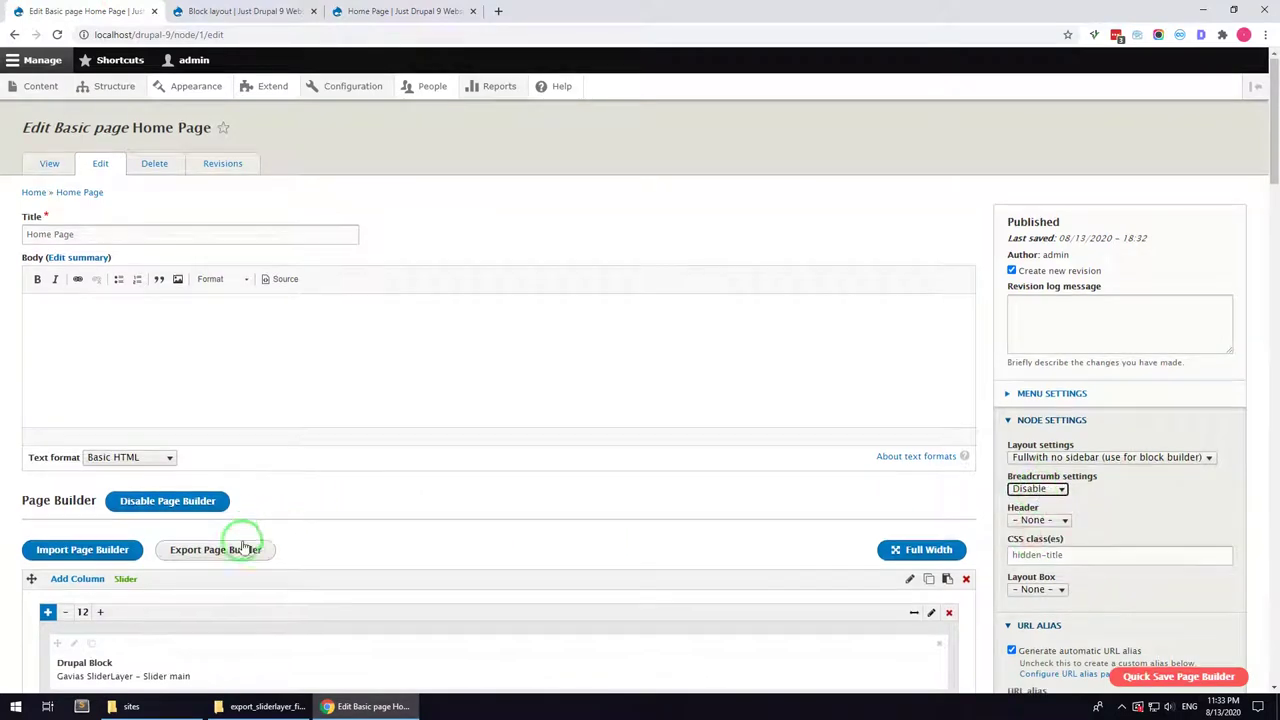
scroll(120, 574, "down", 15)
mouse_move(107, 588)
scroll(102, 585, "down", 15)
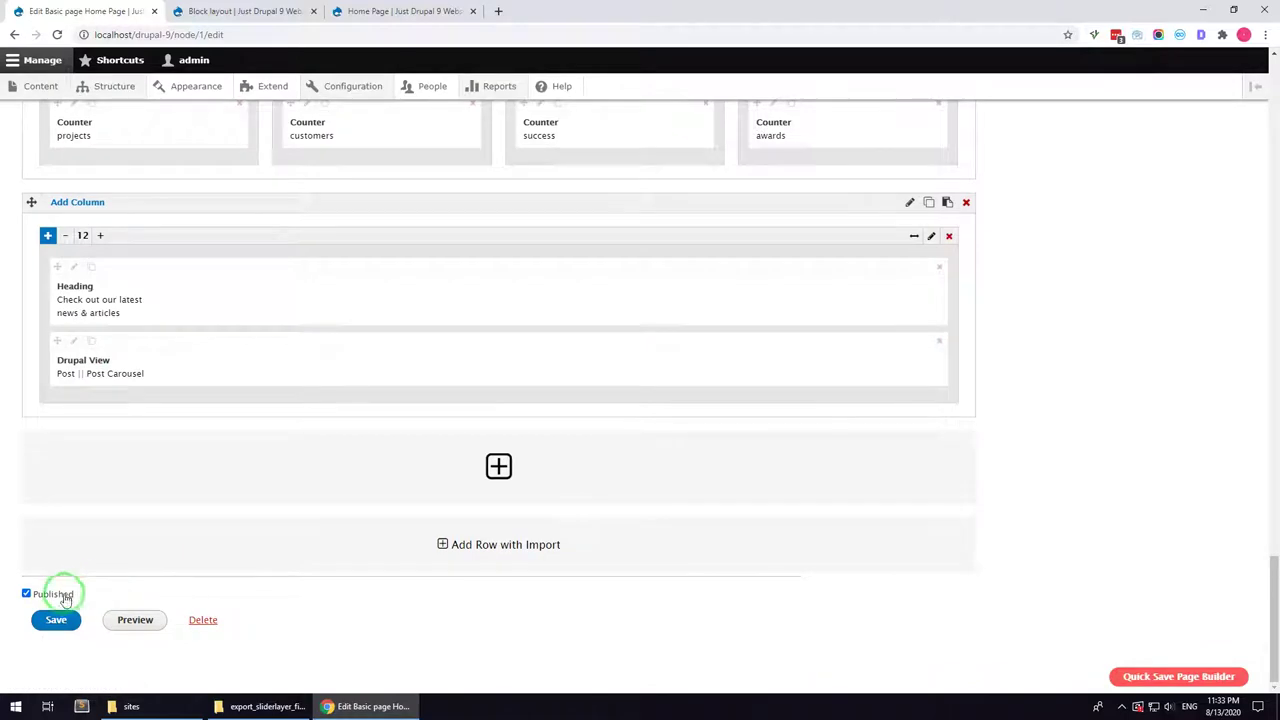
left_click(56, 619)
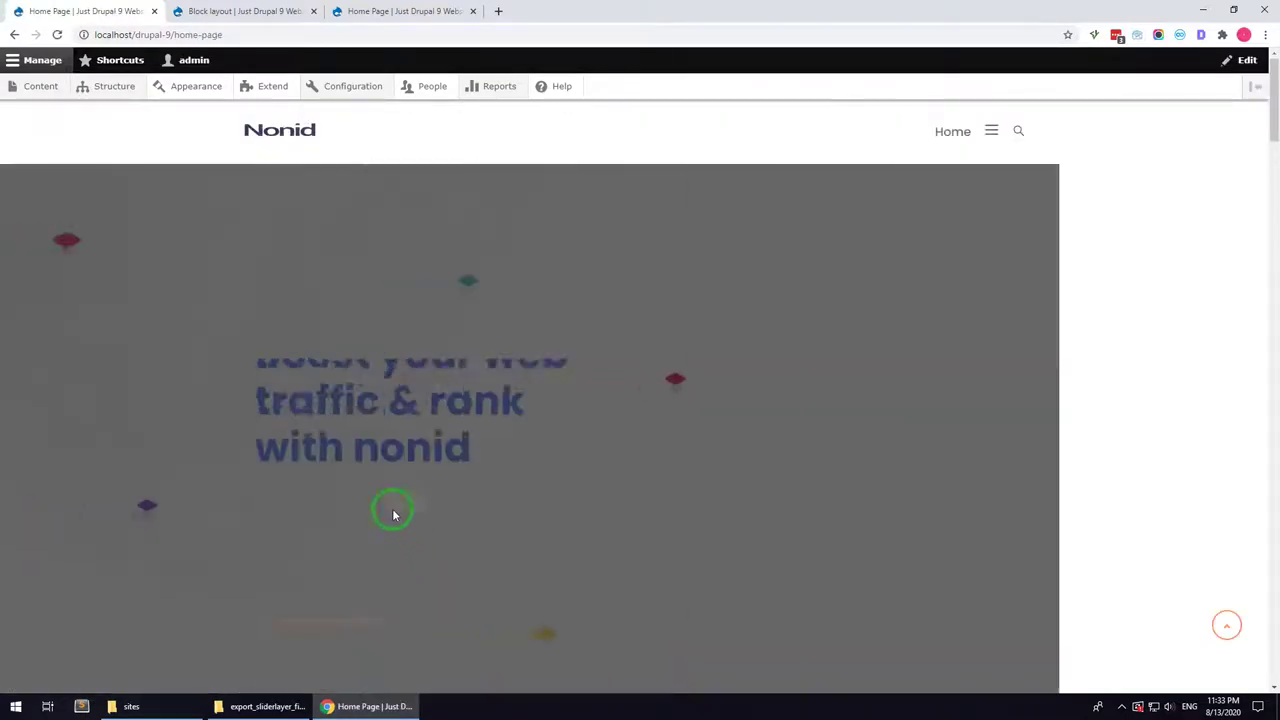
- Review the saved Home Page's header, slider, service boxes and pricing sections
scroll(466, 383, "down", 5)
scroll(466, 383, "up", 5)
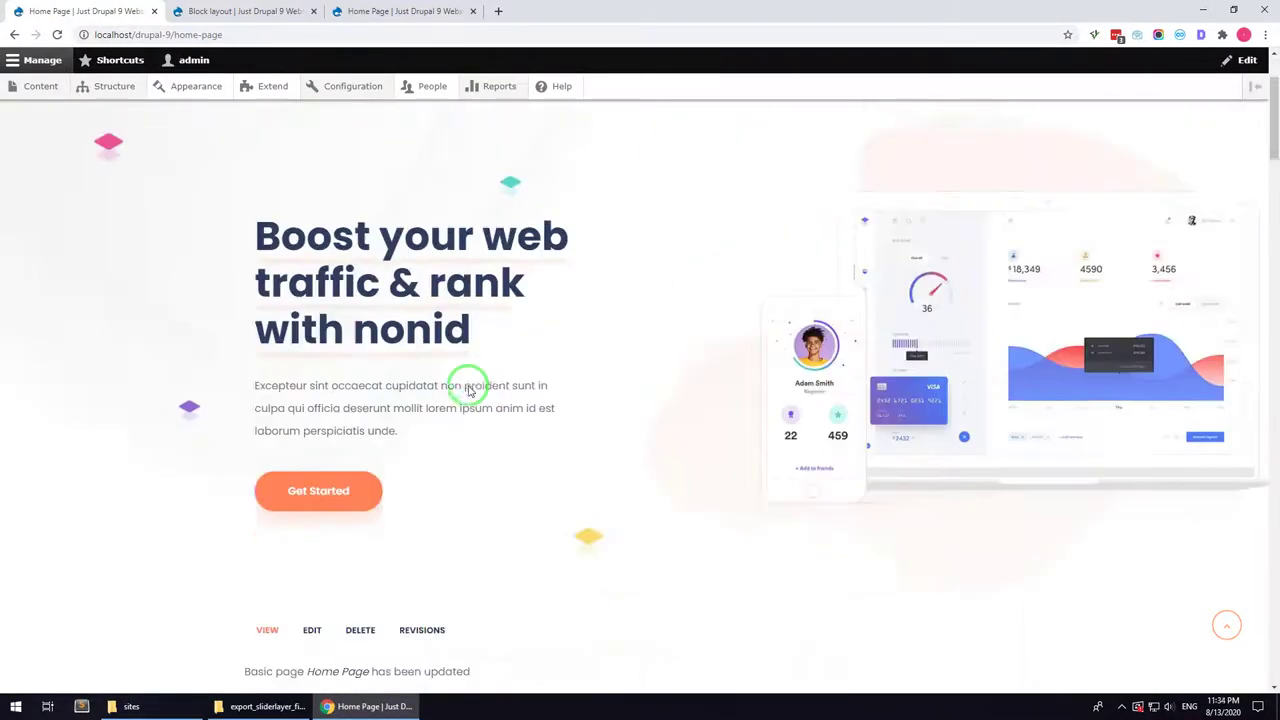
scroll(495, 385, "down", 15)
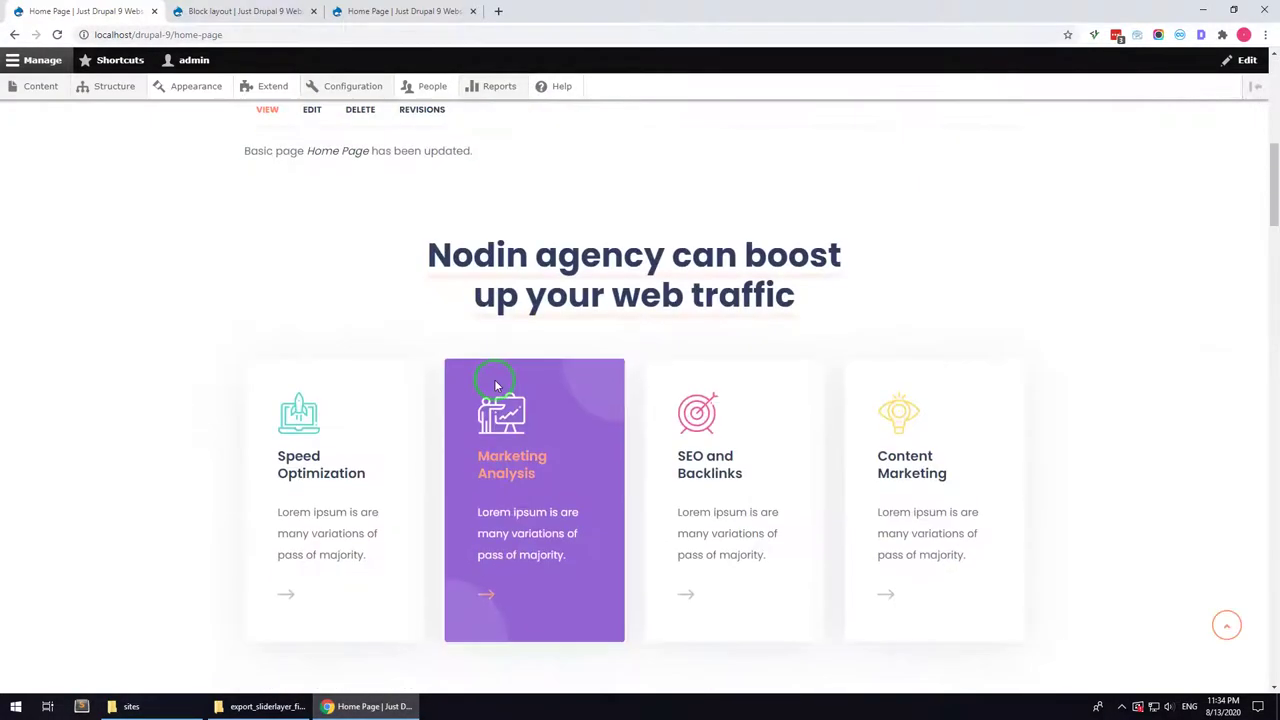
scroll(495, 385, "down", 20)
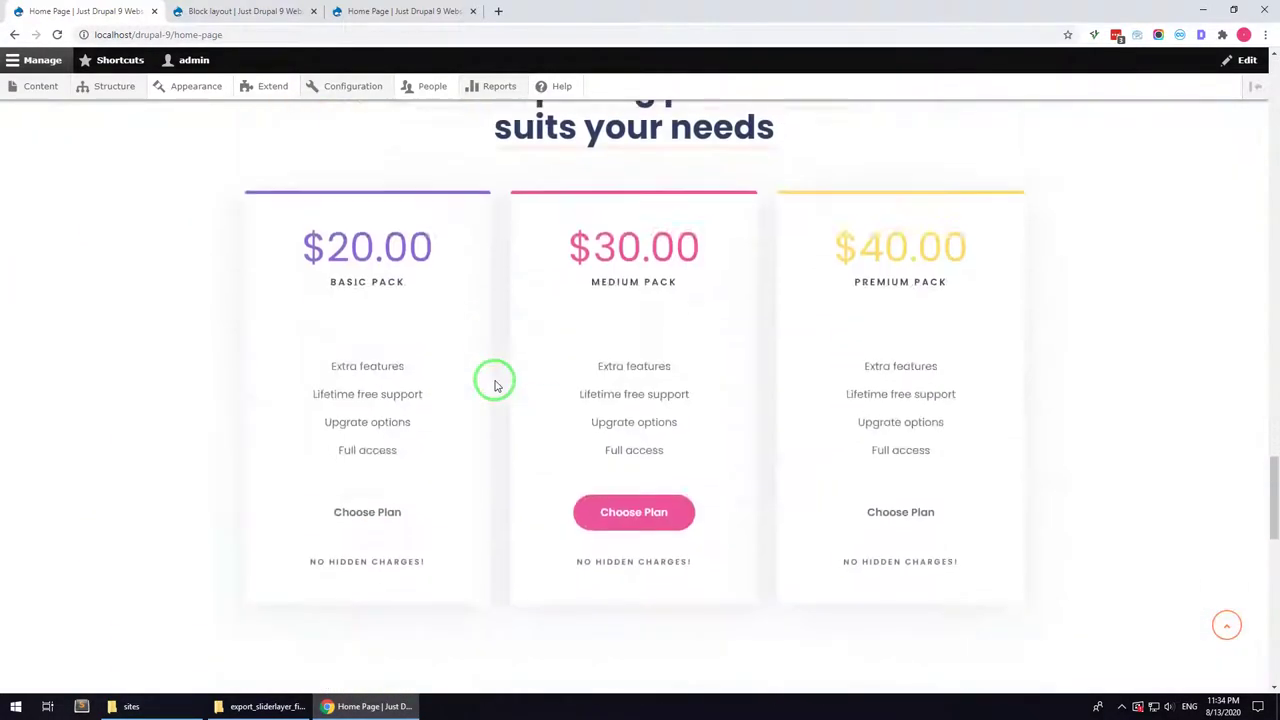
scroll(495, 385, "up", 15)
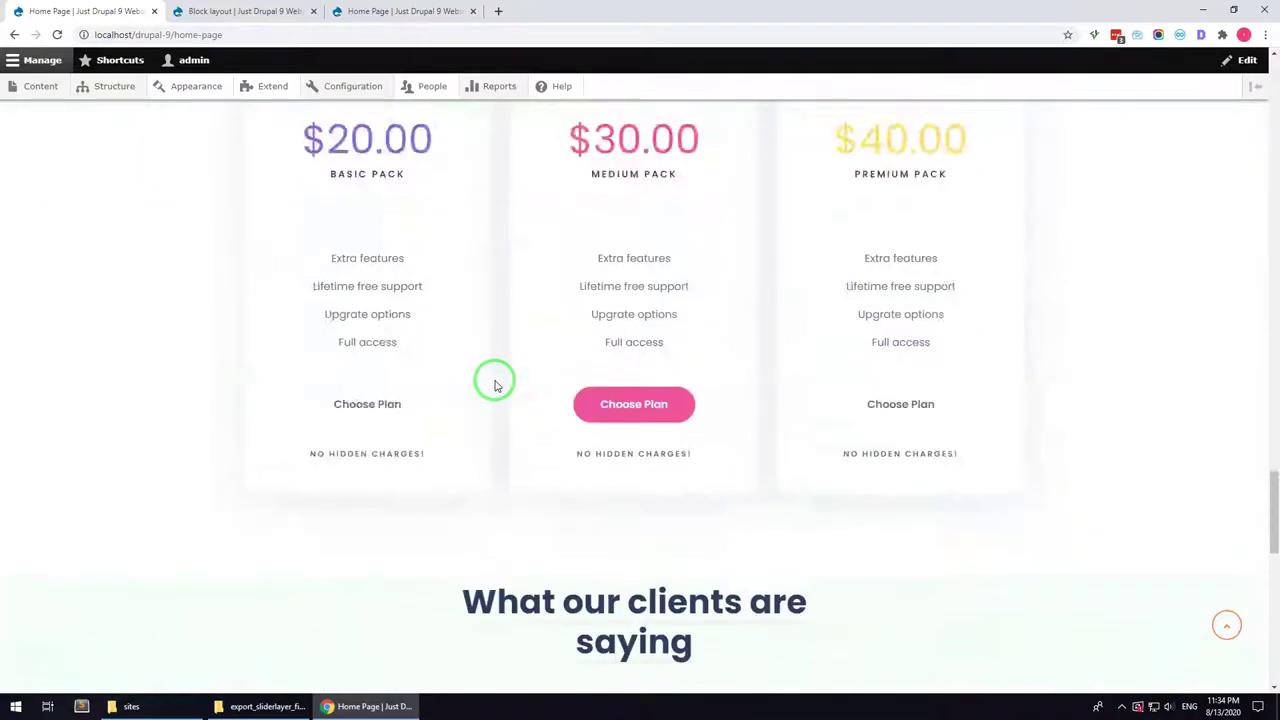
scroll(495, 385, "up", 15)
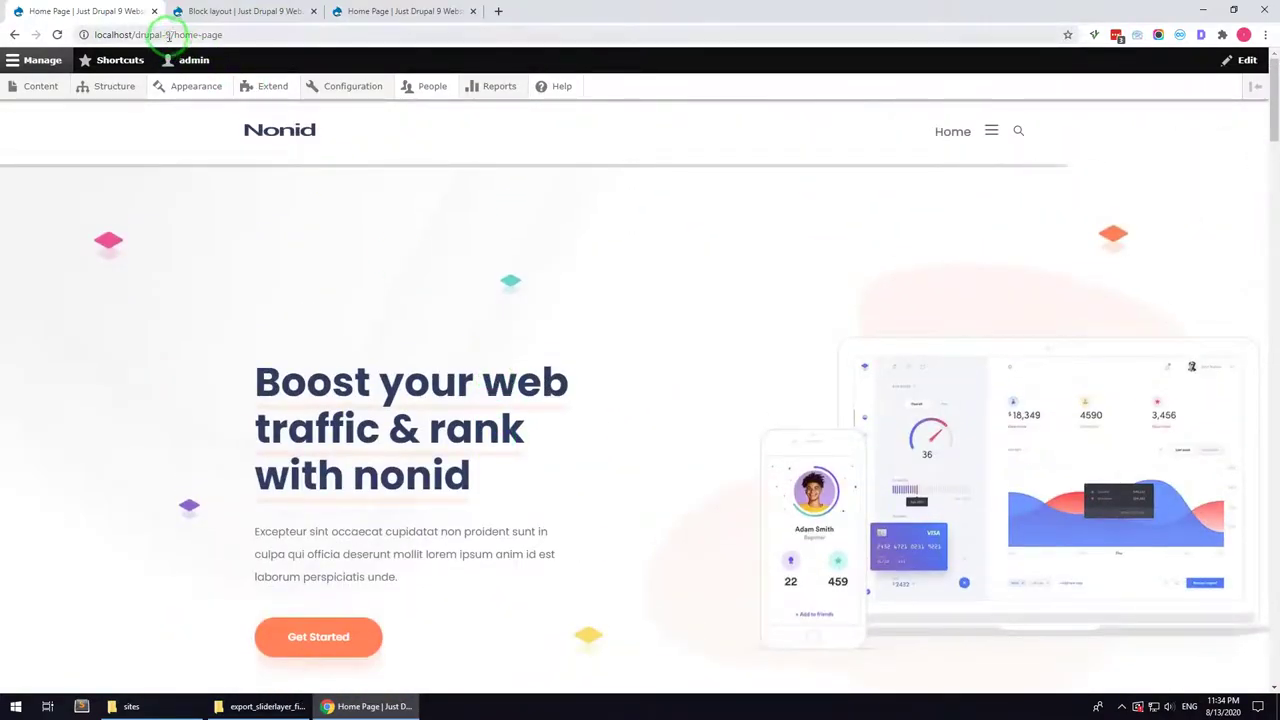
- Set the site's default front page to /home-page in the Basic site settings, save, and open the front page to check it
left_click_drag(173, 34, 268, 34)
key("ctrl+c")
mouse_move(355, 98)
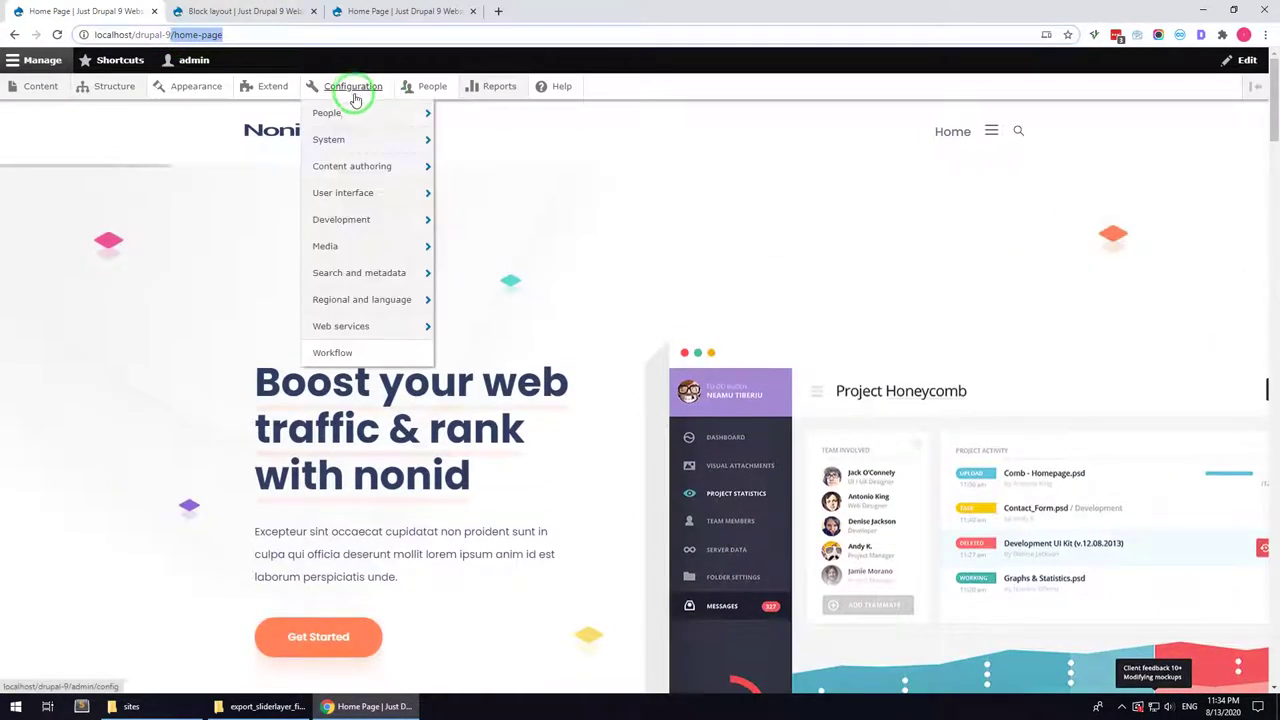
left_click(472, 151)
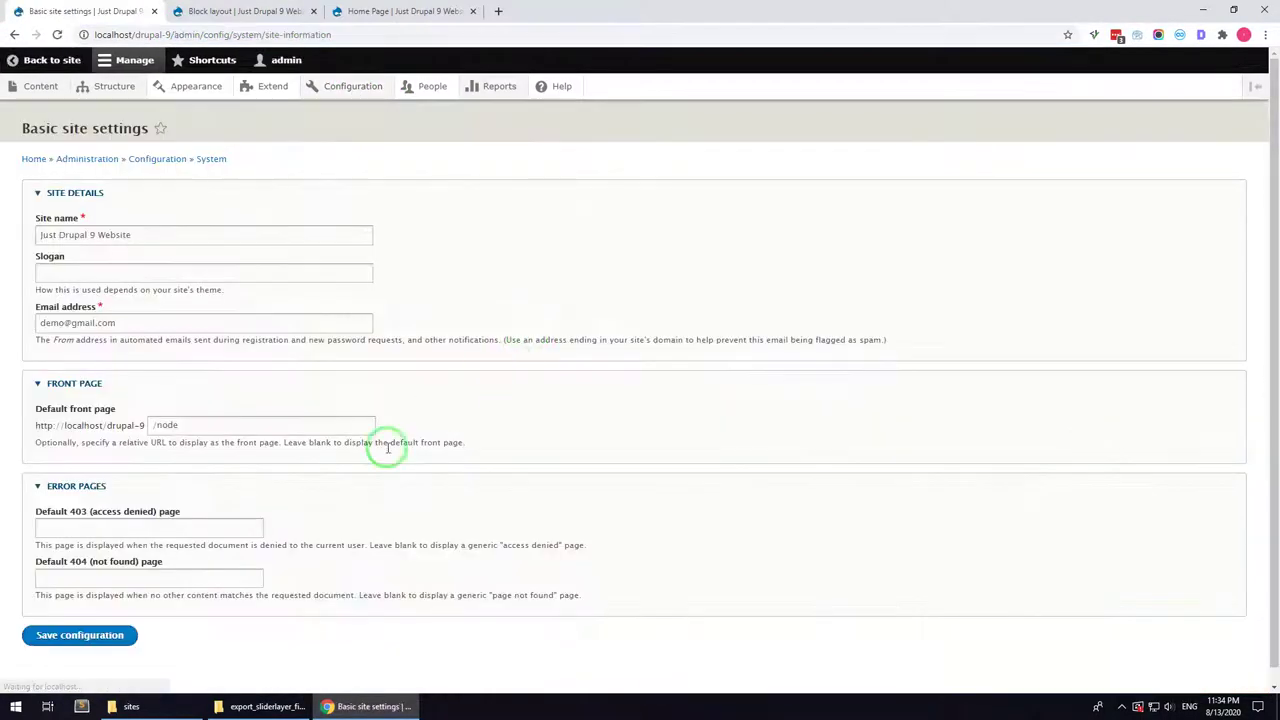
left_click(180, 432)
type("/")
key("ctrl+v")
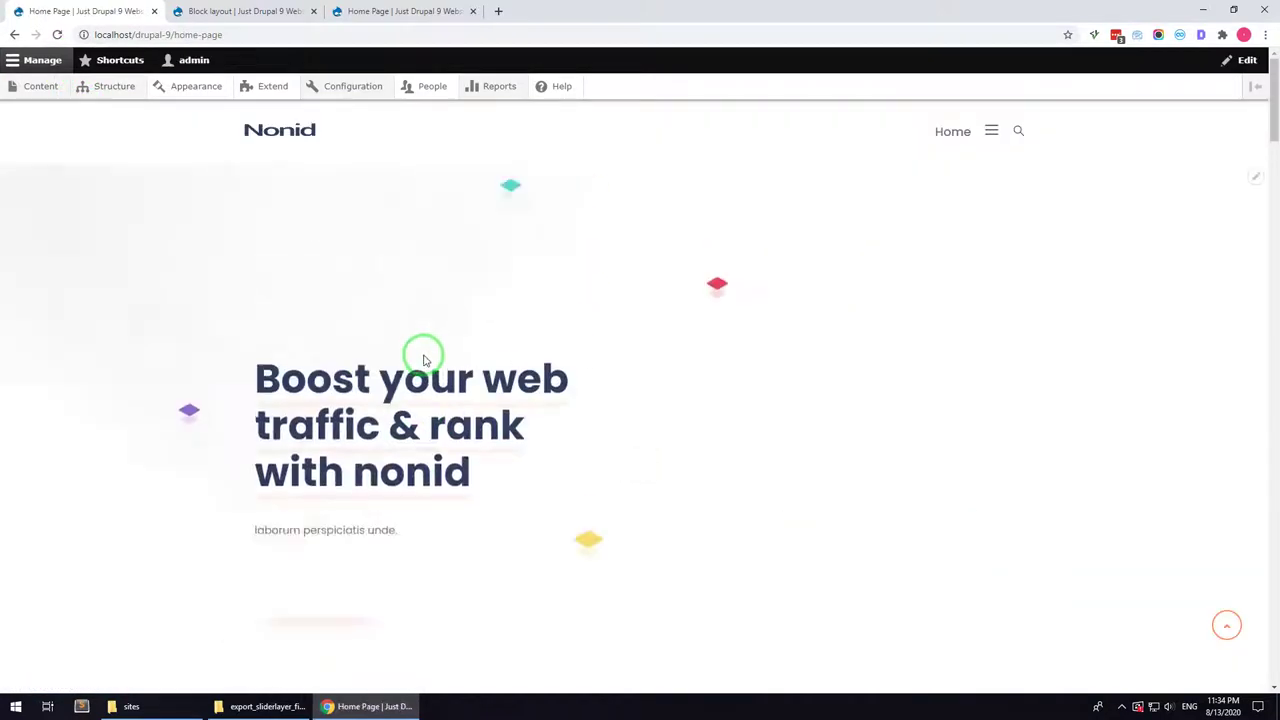
left_click(252, 140)
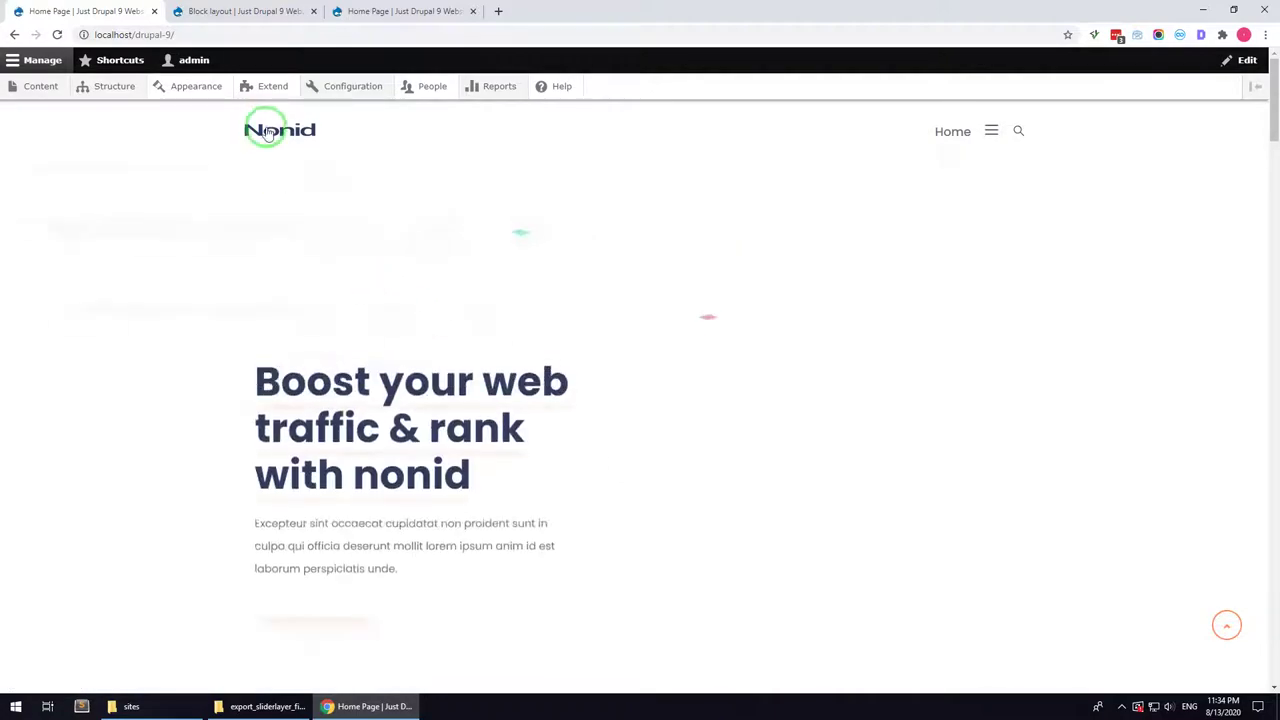
left_click_drag(1271, 126, 1273, 98)
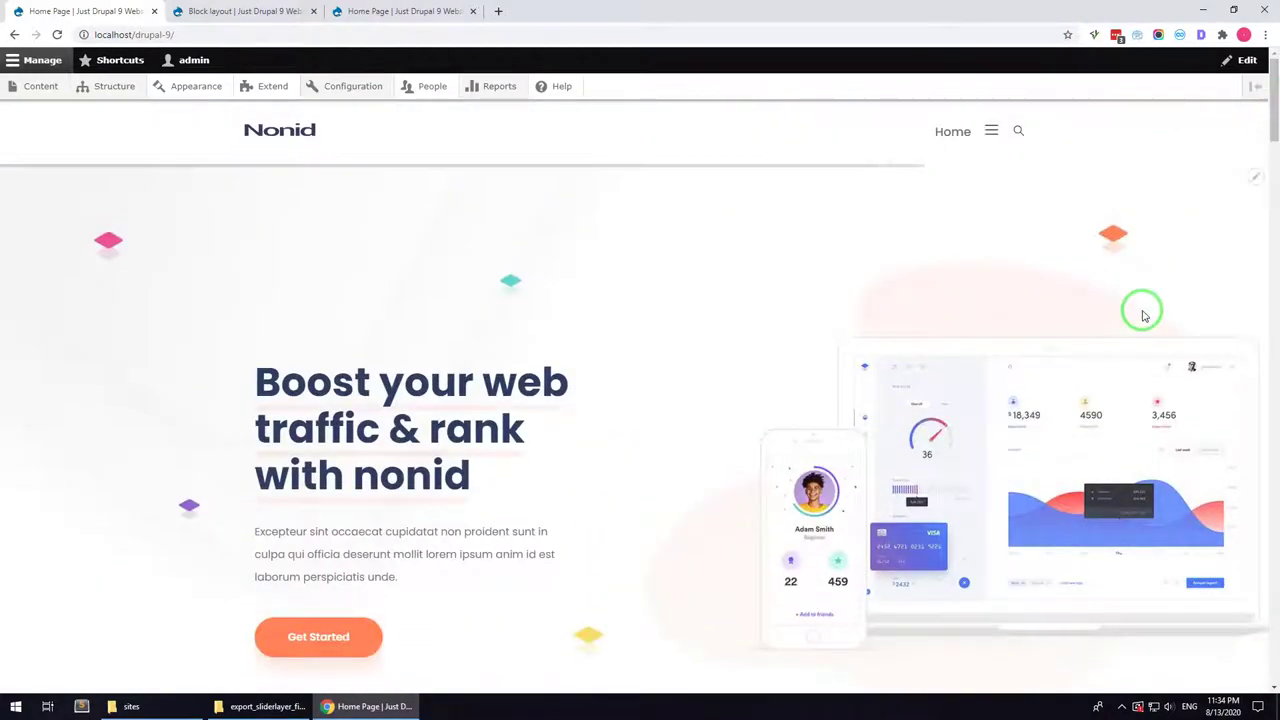